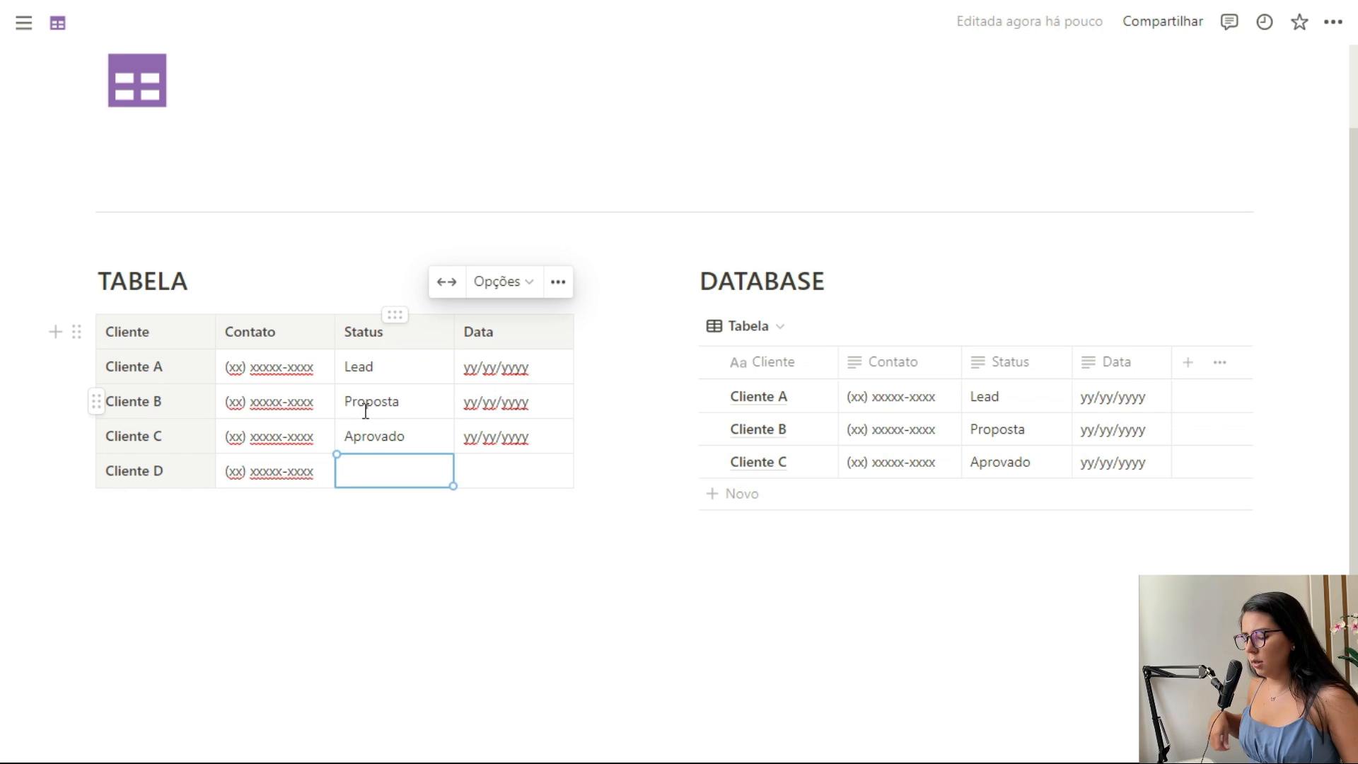
Complete the Cliente D row of the simple table with status Proposta and the date placeholder yy/yy/yyyy copied from Cliente C
type("Proposta")
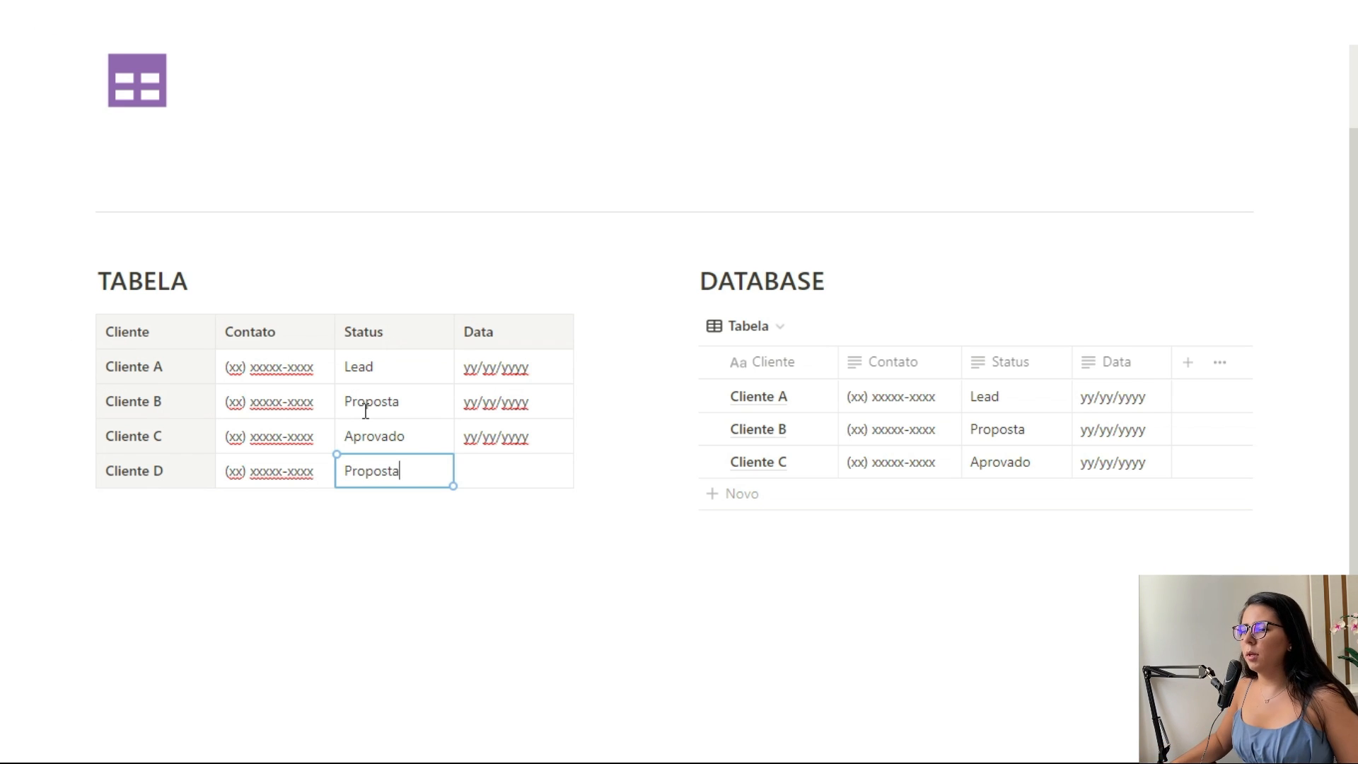
double_click(365, 403)
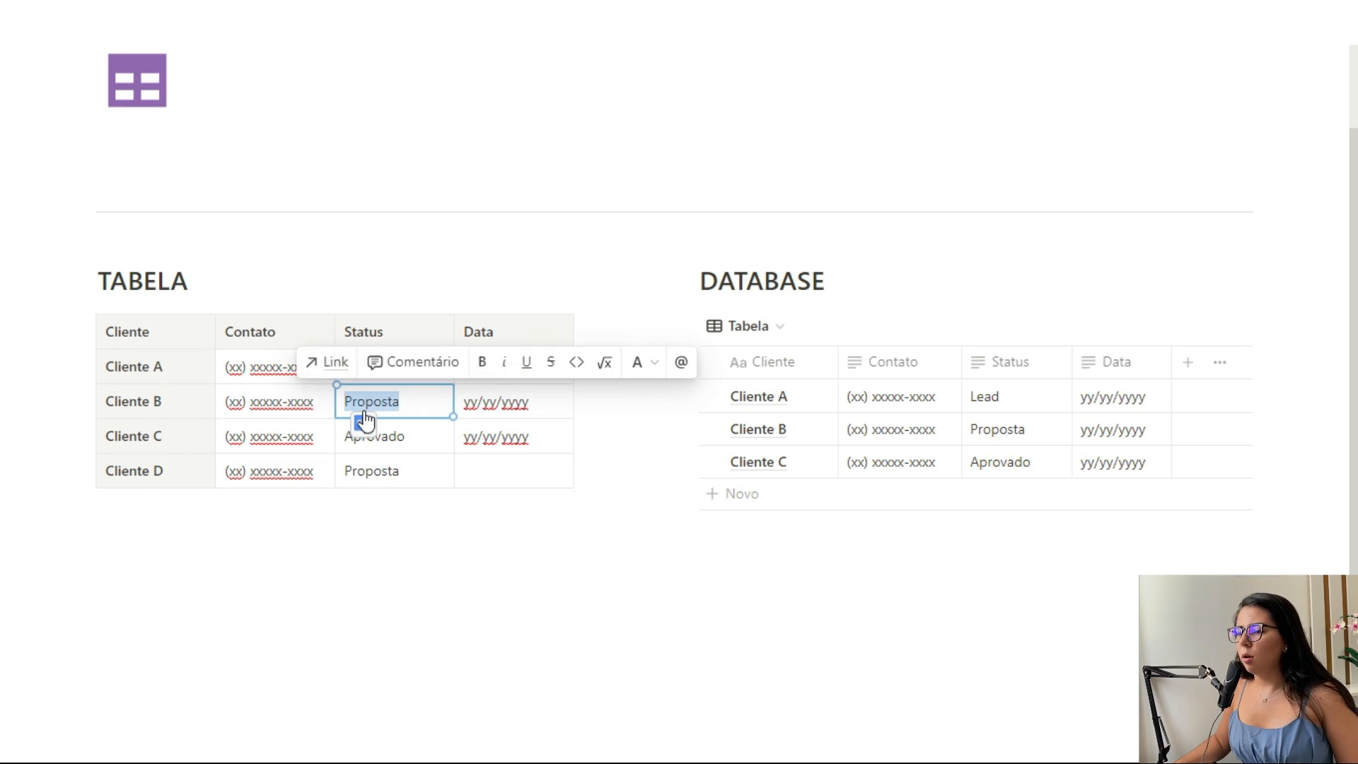
left_click(401, 472)
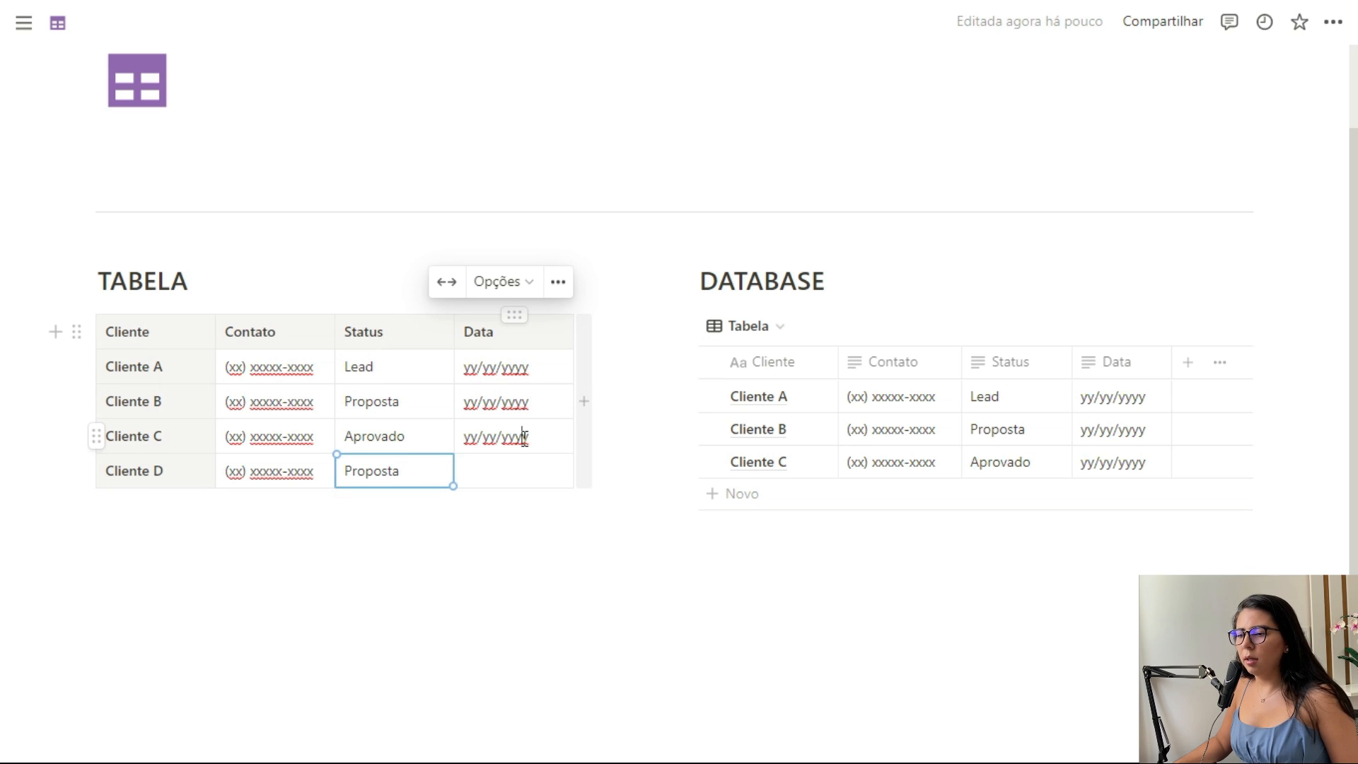
triple_click(524, 437)
key("ctrl+c")
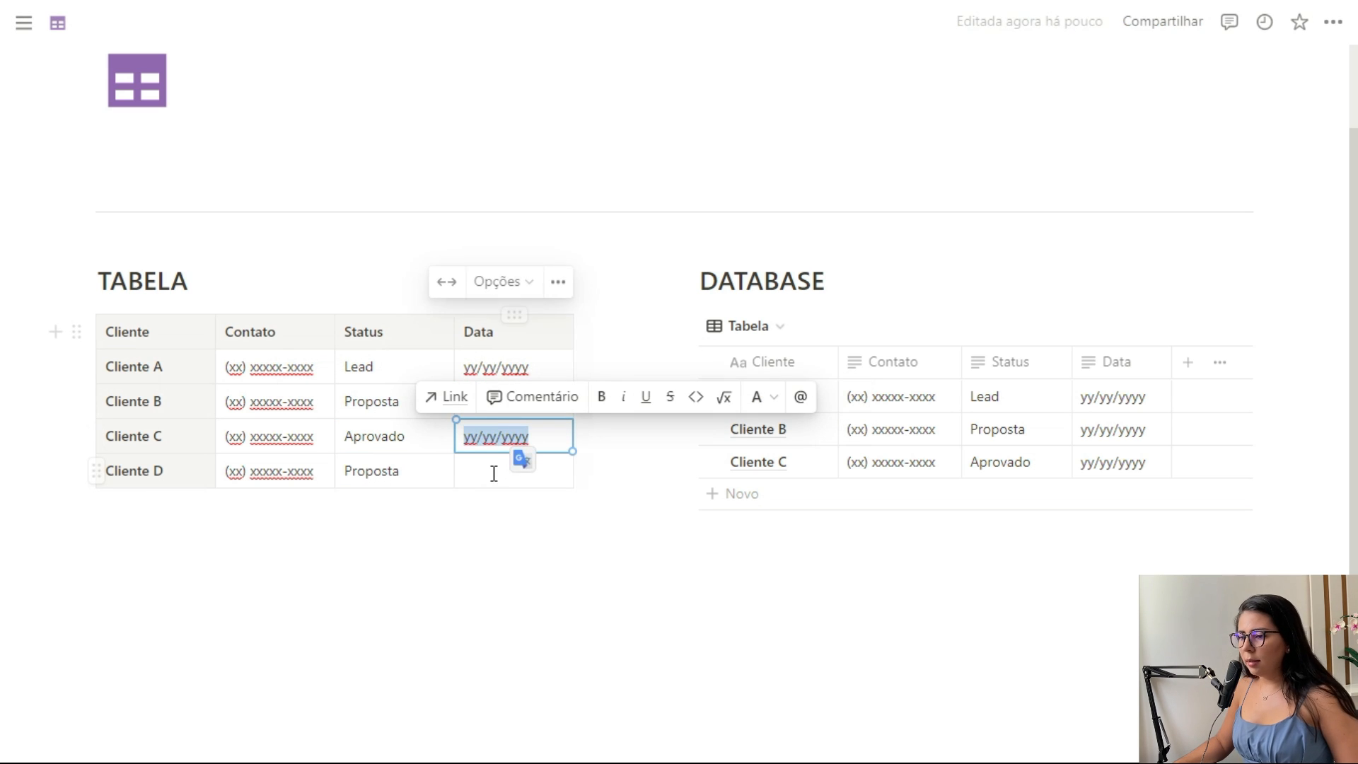
left_click(495, 472)
key("ctrl+v")
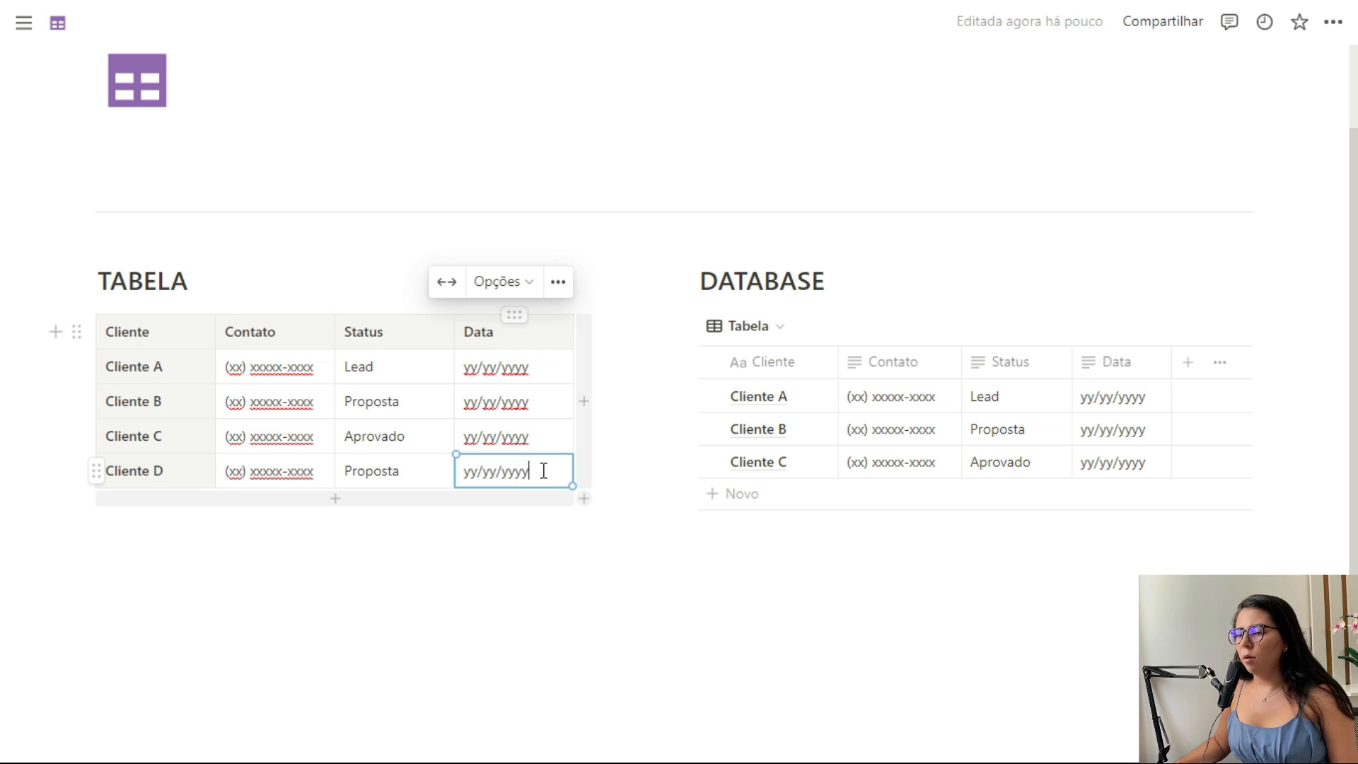
left_click(625, 316)
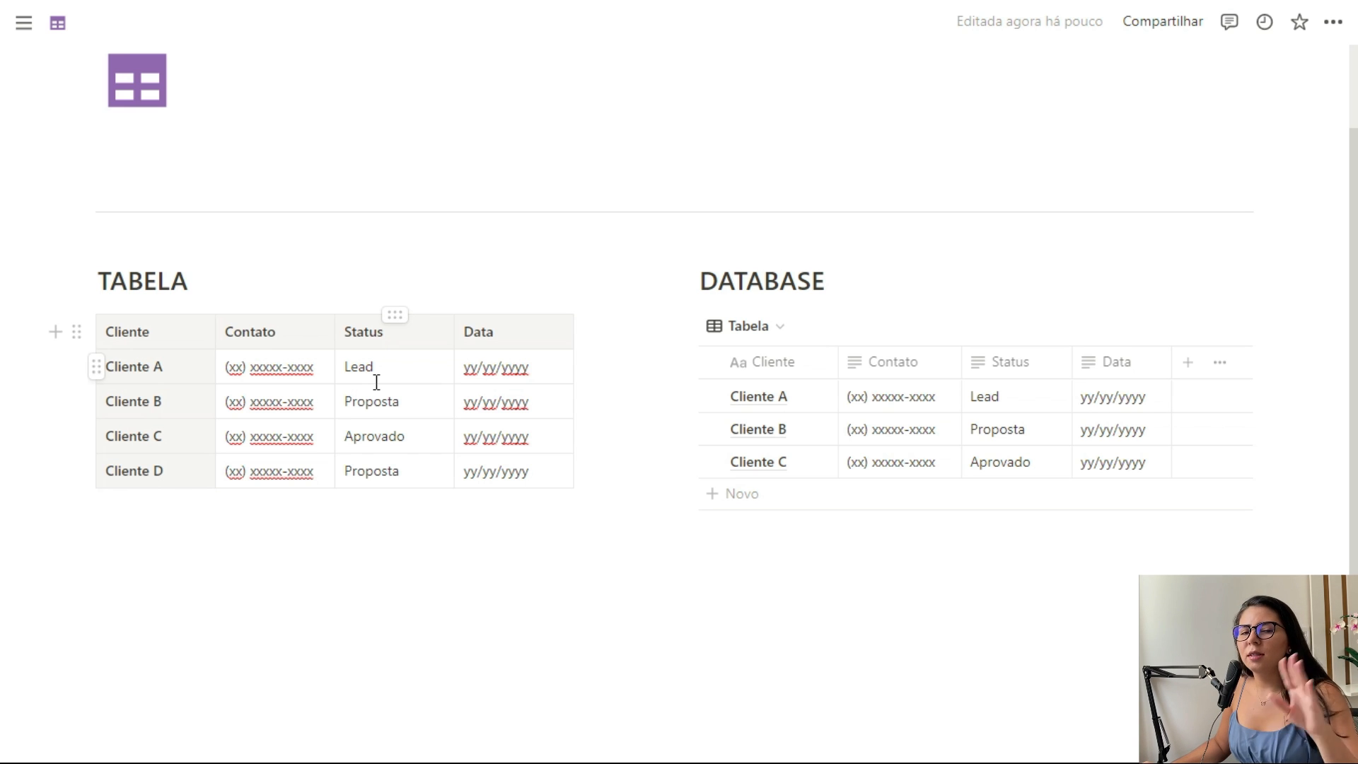
left_click(413, 402)
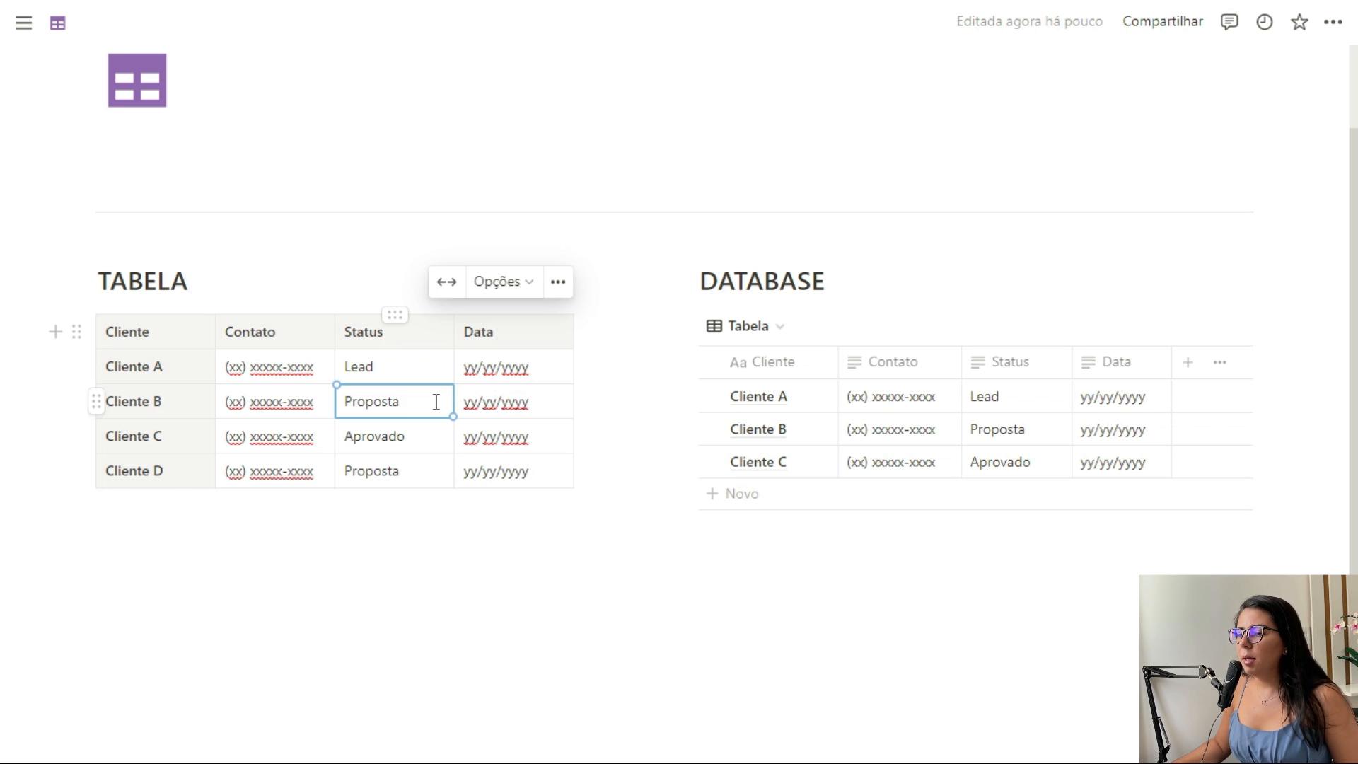
key("Escape")
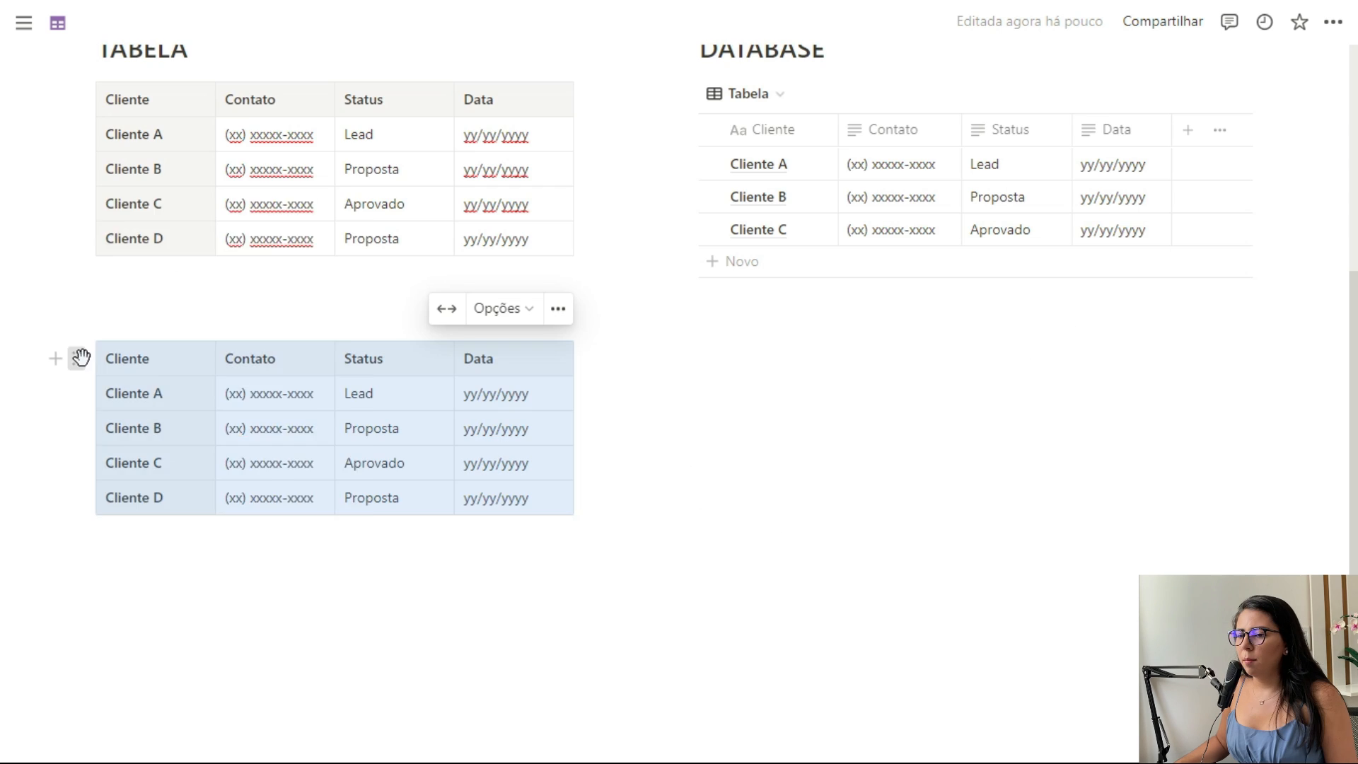
Convert the duplicate of the simple table, below the original, into a database and compare it with the original
left_click(78, 359)
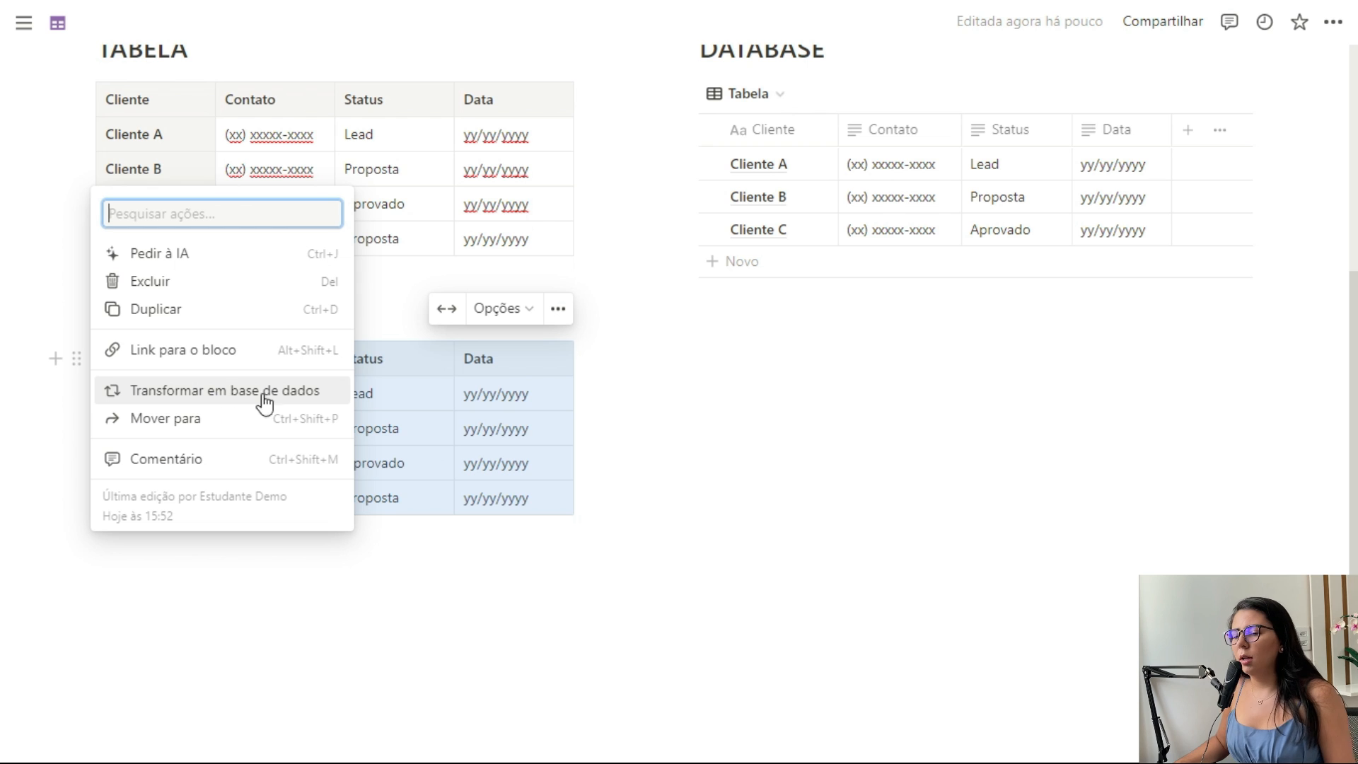
left_click(293, 399)
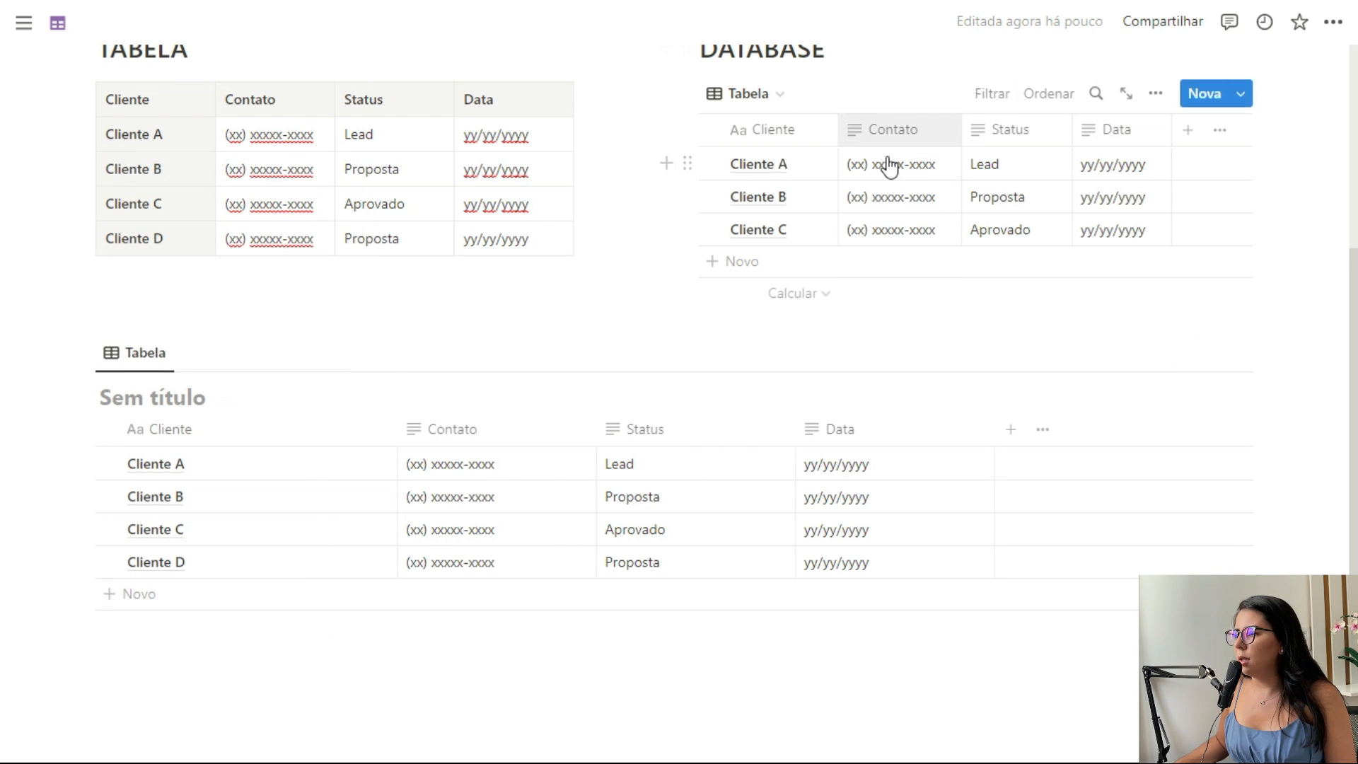
scroll(292, 586, "up", 2)
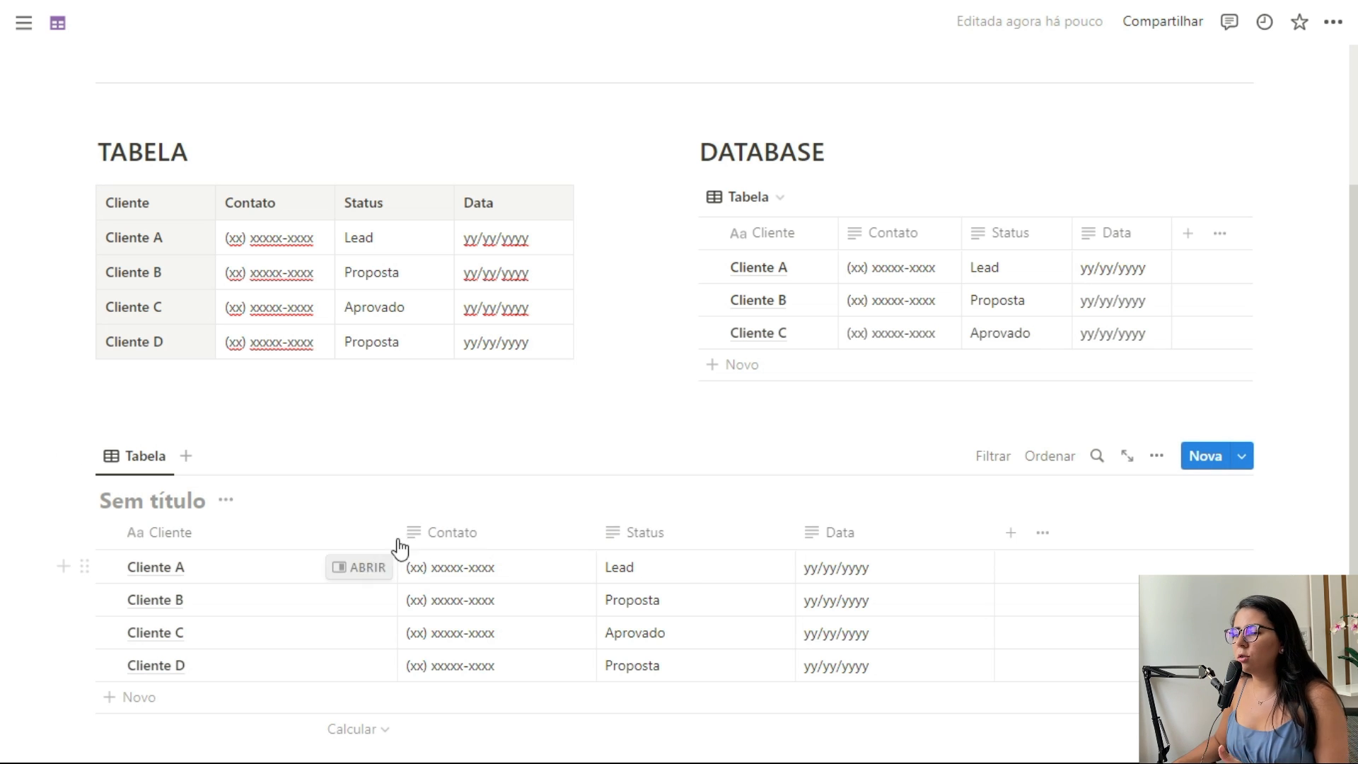
left_click(182, 204)
left_click(486, 206)
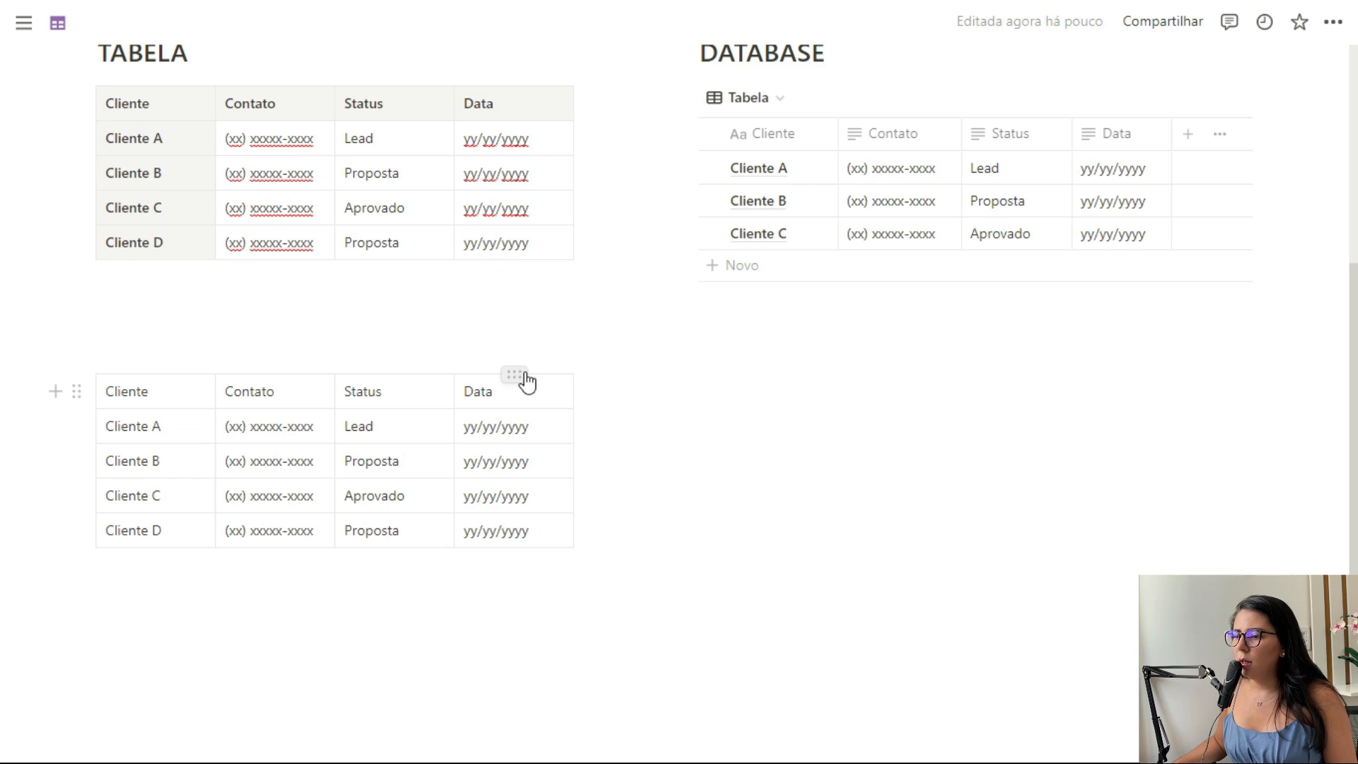
Turn on the header row for the lower simple table and convert that table into a database
left_click(519, 376)
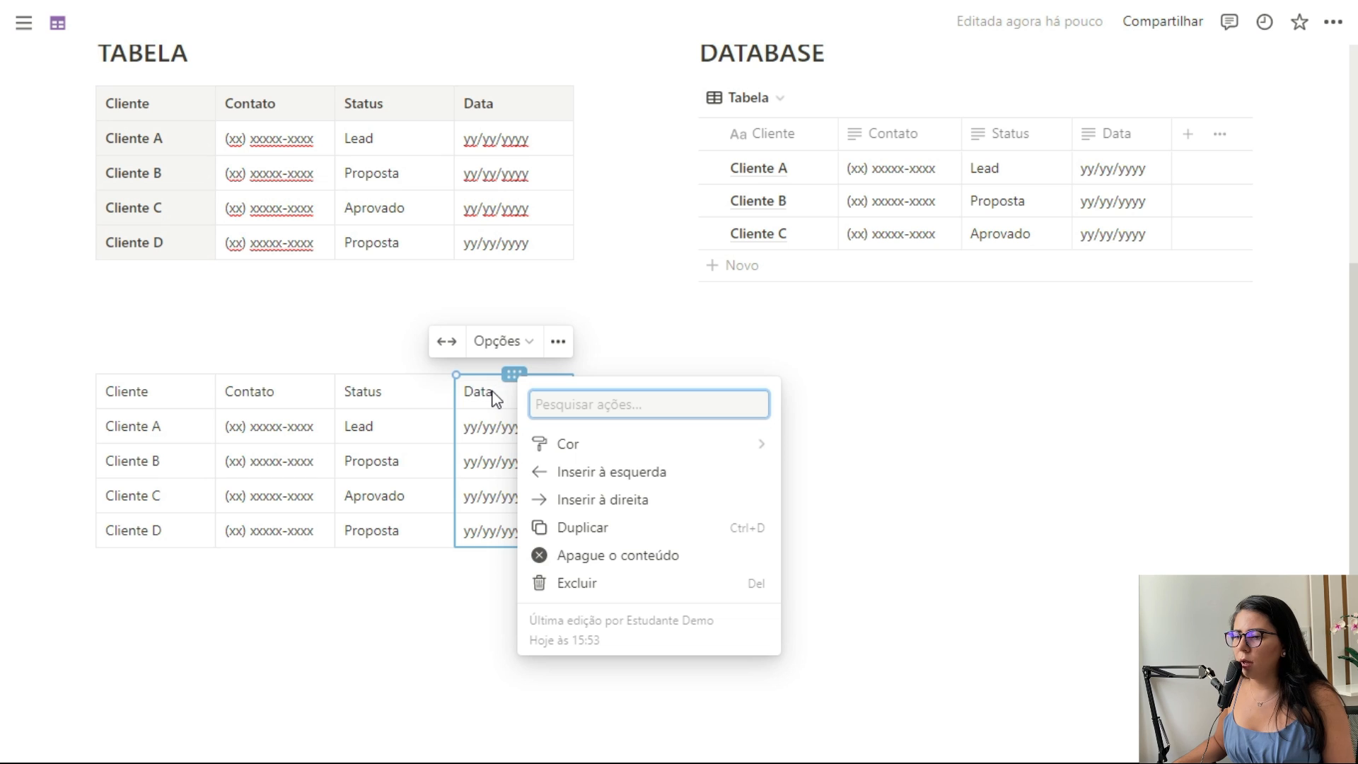
left_click(516, 341)
left_click(515, 340)
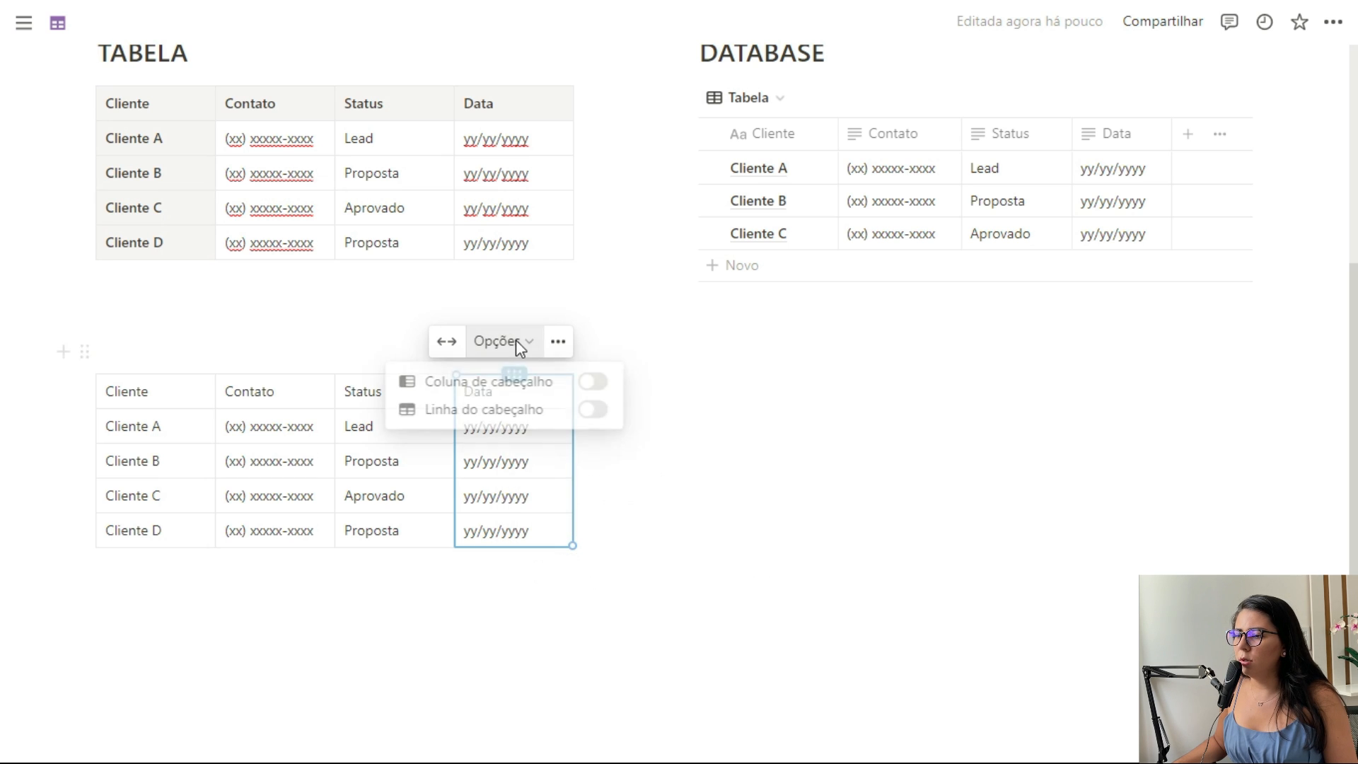
left_click(595, 414)
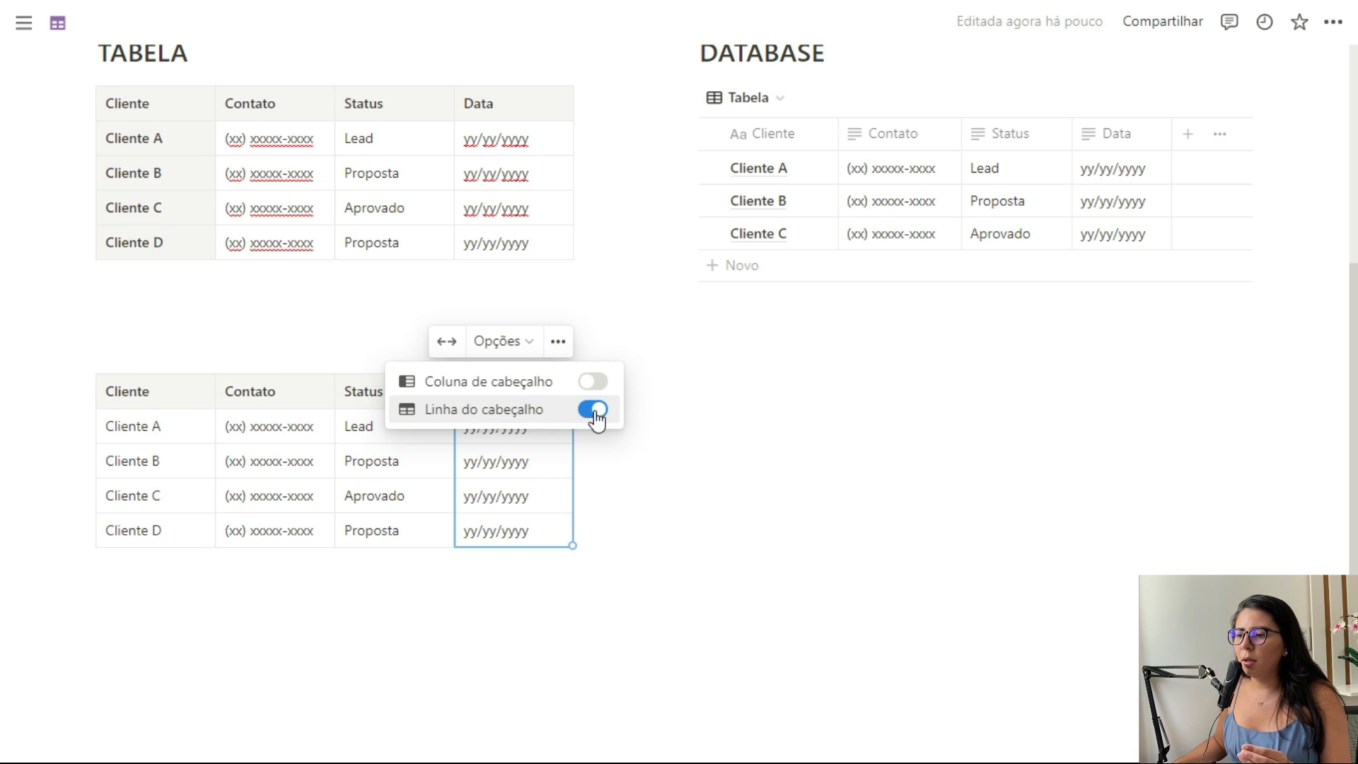
left_click(316, 396)
left_click(318, 396)
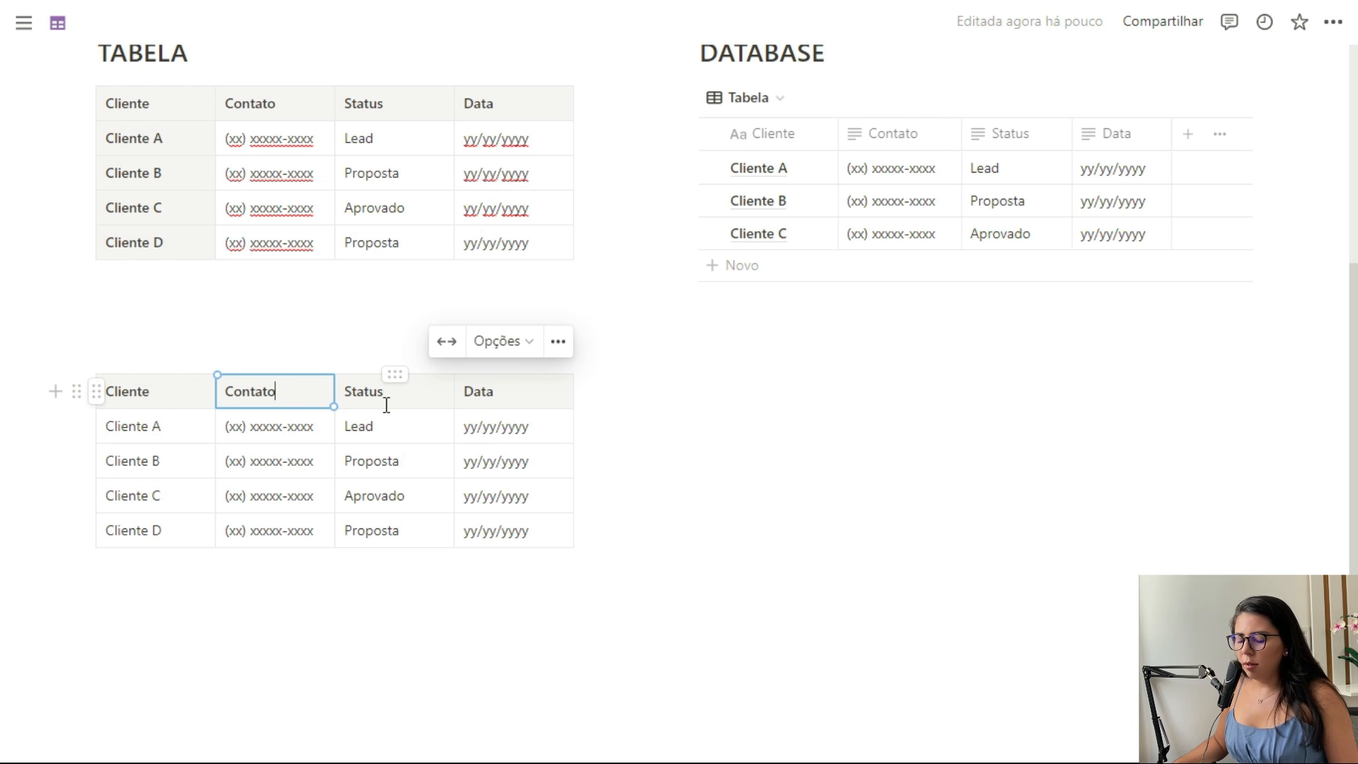
left_click(79, 392)
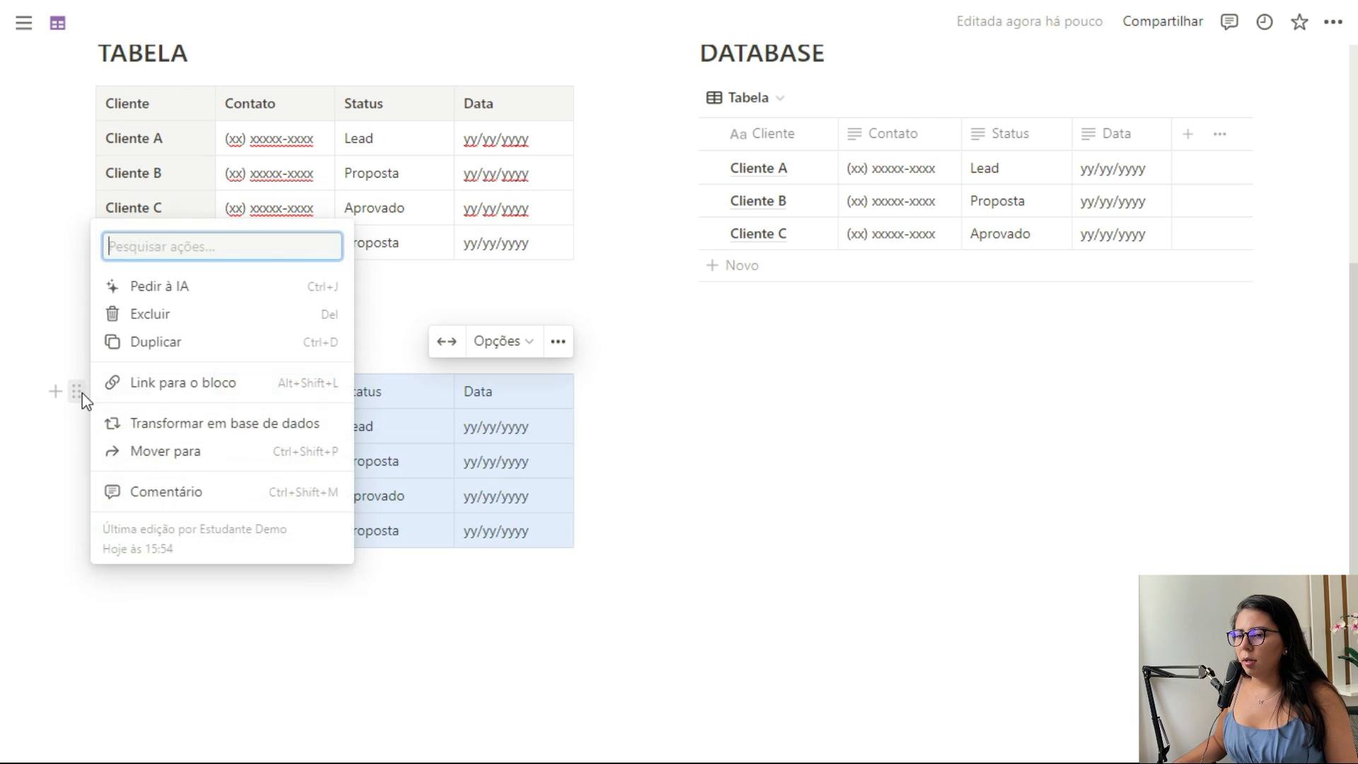
left_click(222, 428)
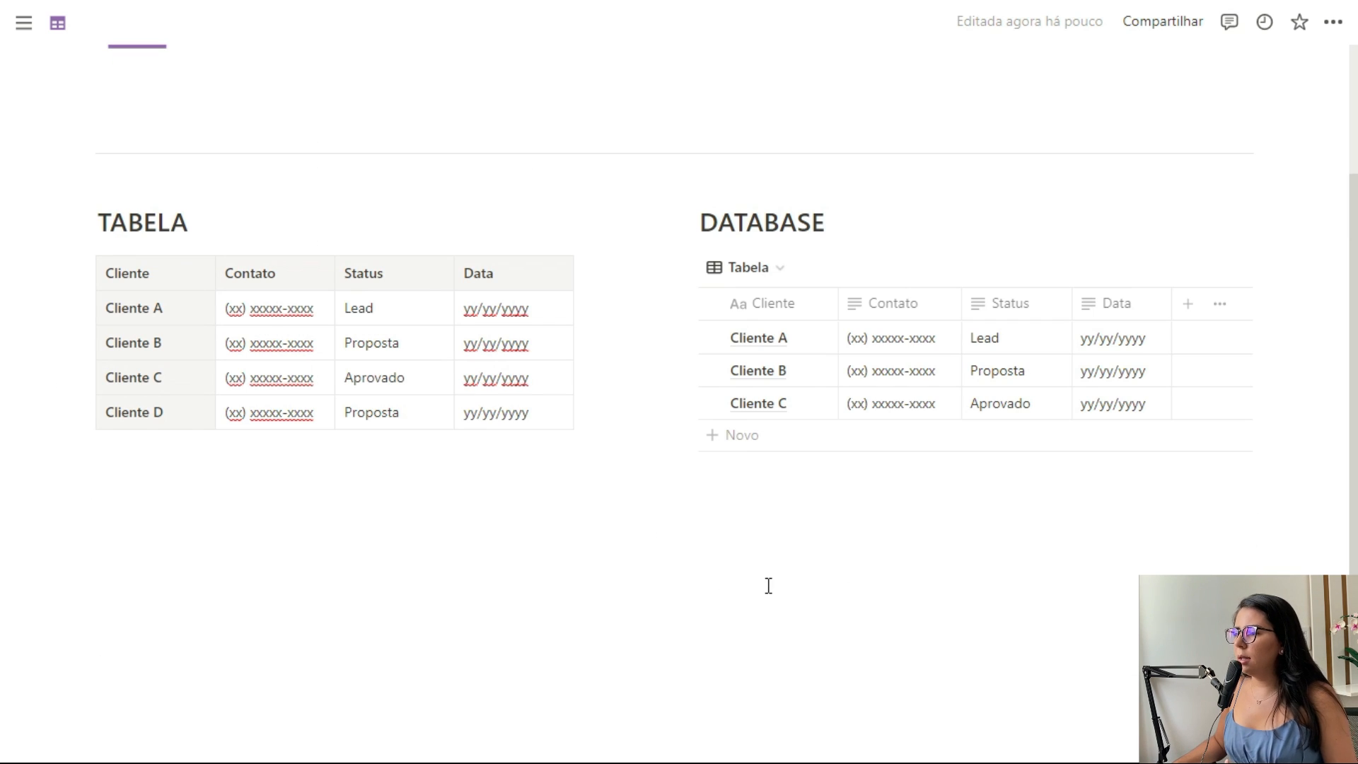
Inspect the property settings and type of the Contato column in the DATABASE table
left_click(906, 304)
left_click(906, 306)
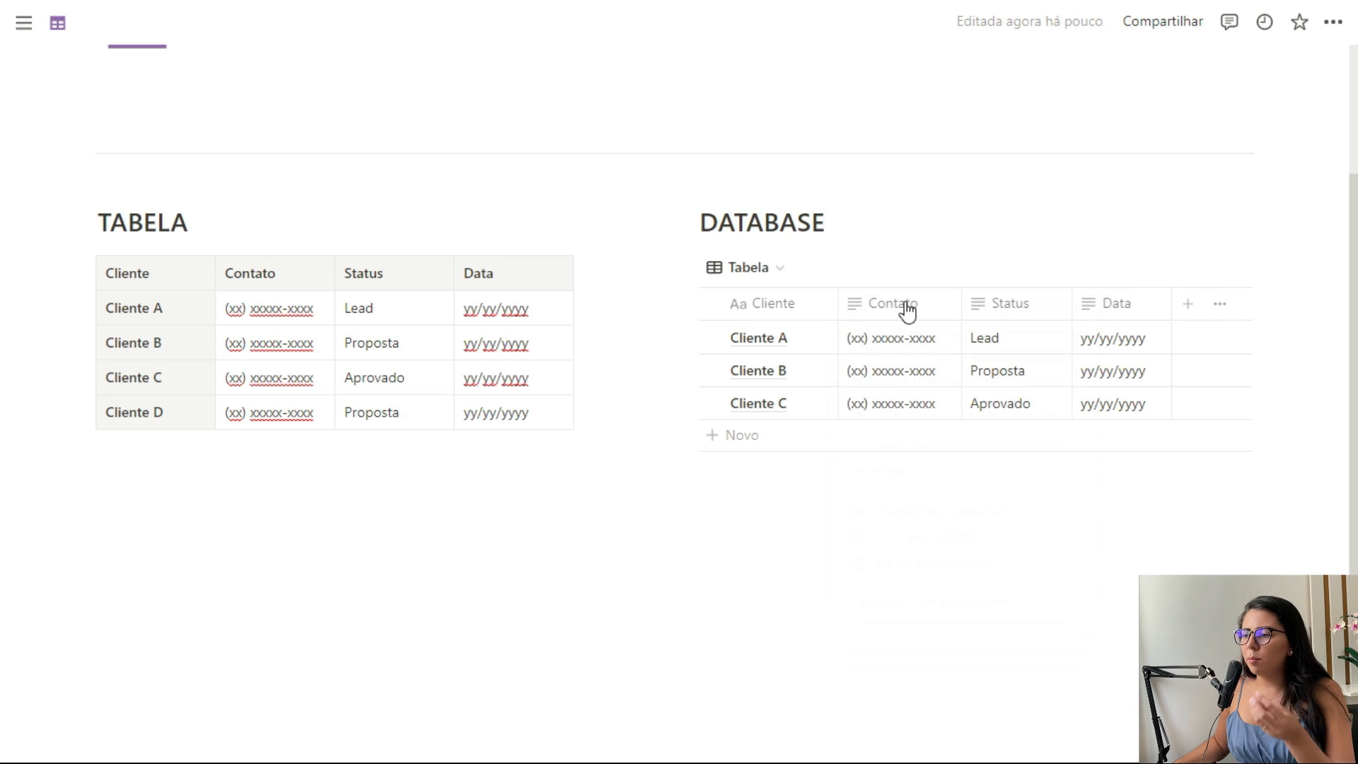
left_click(907, 307)
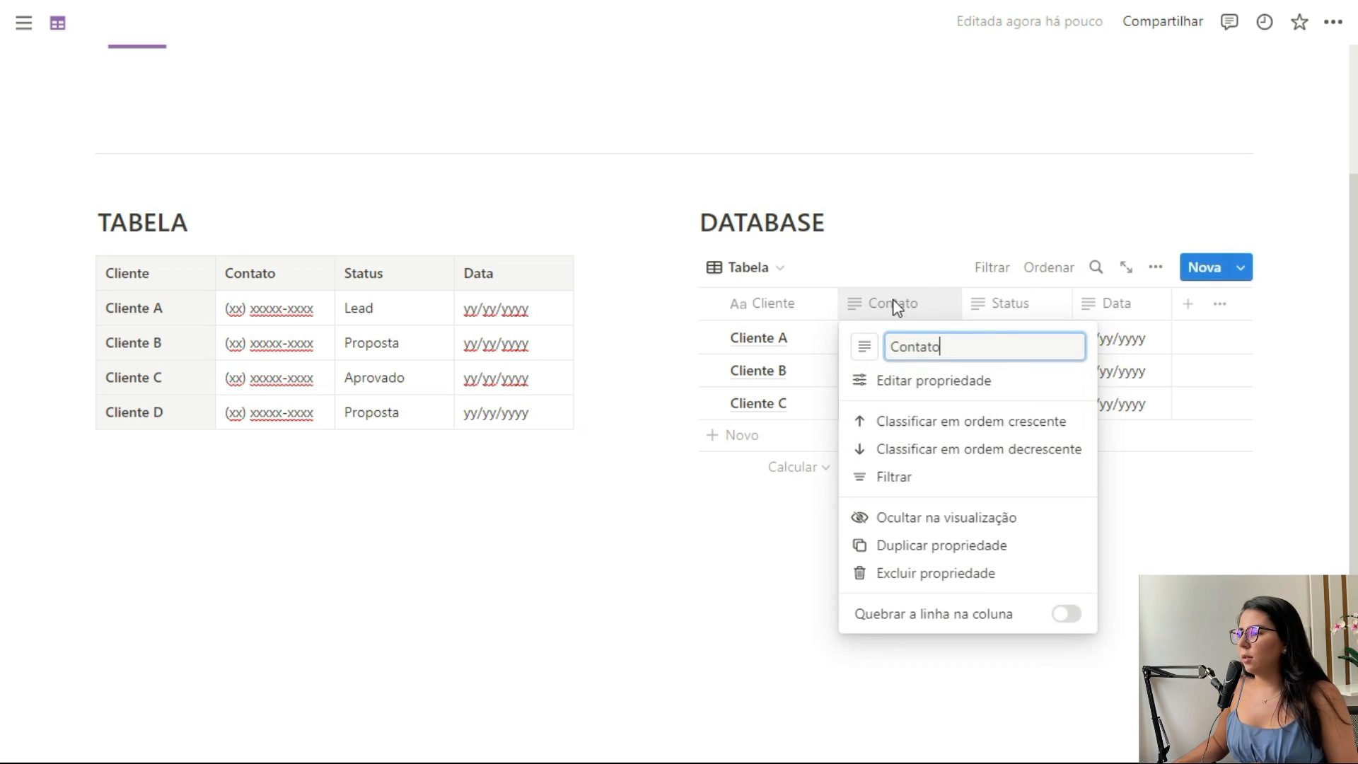
left_click(935, 382)
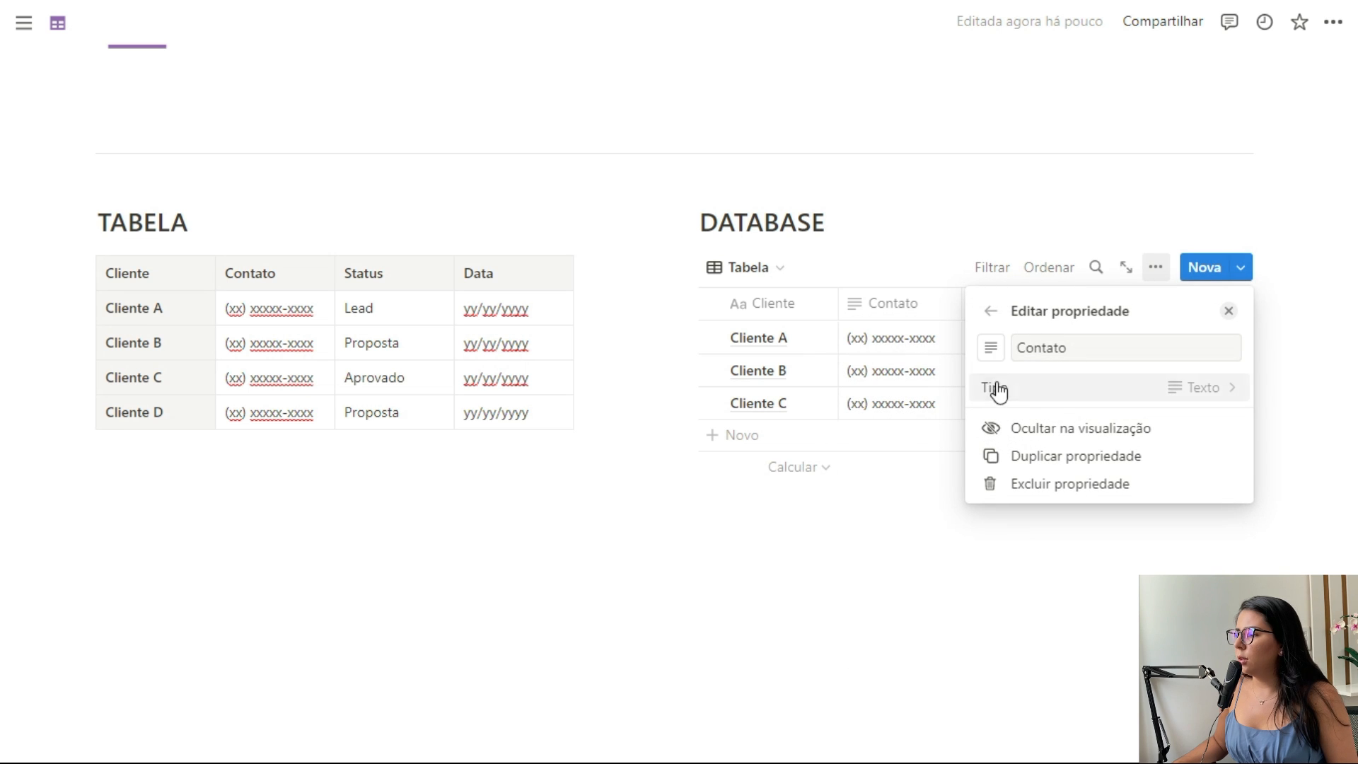
left_click(924, 457)
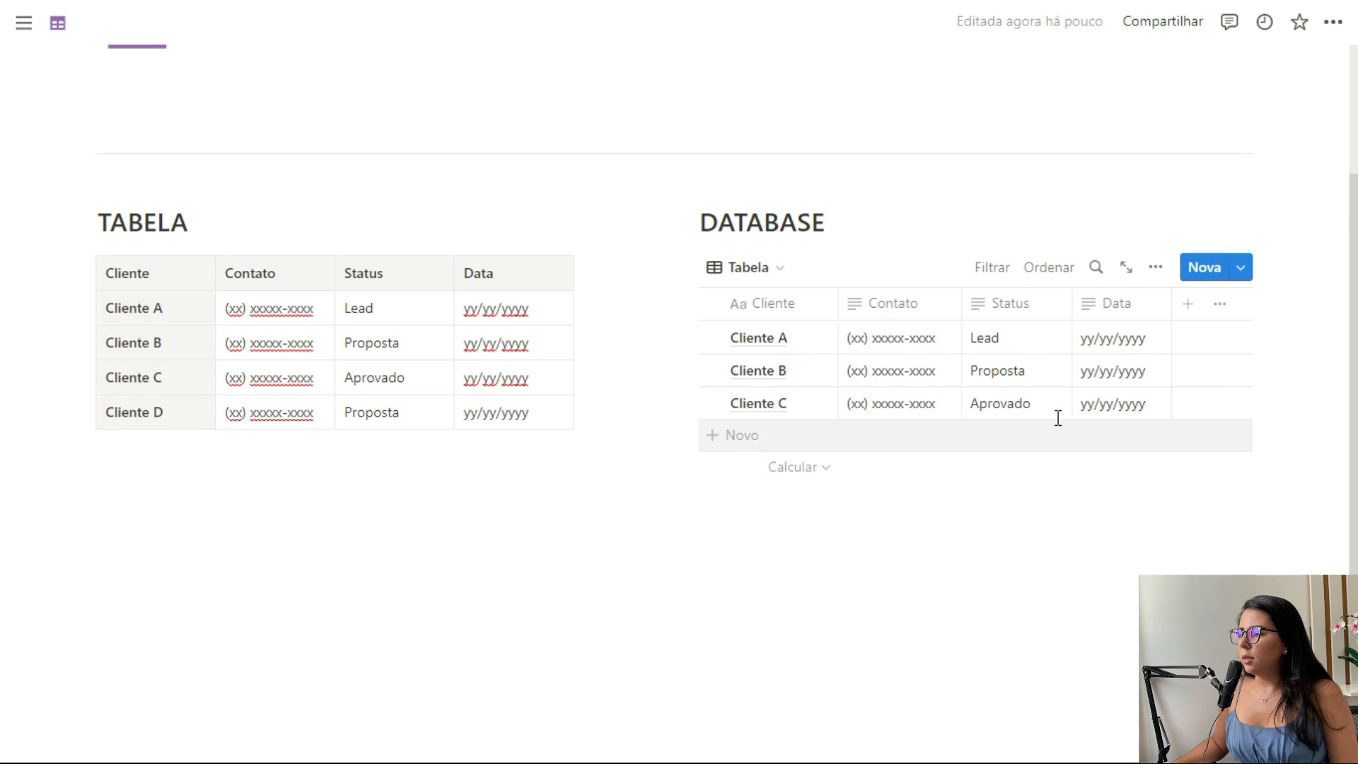
Change the property type of the database's Data column to Data
left_click(1126, 311)
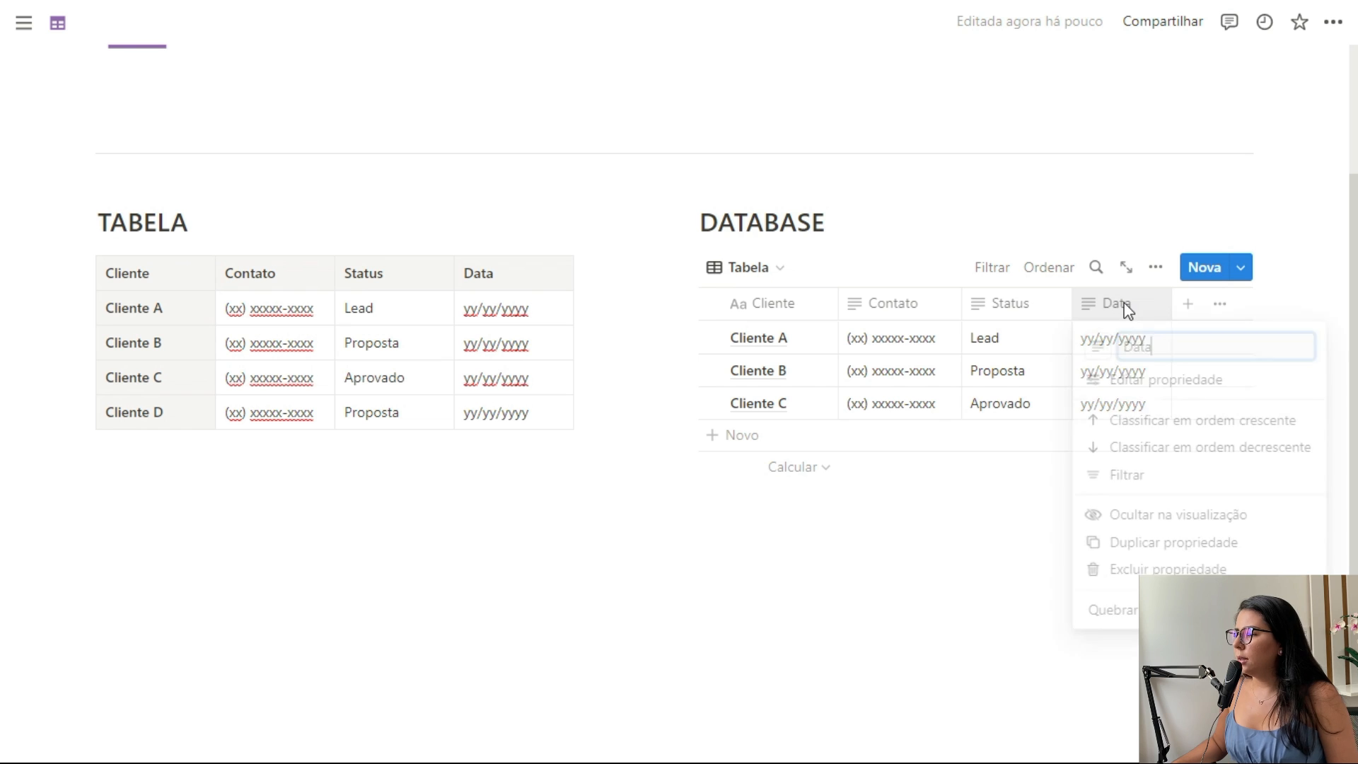
left_click(1130, 385)
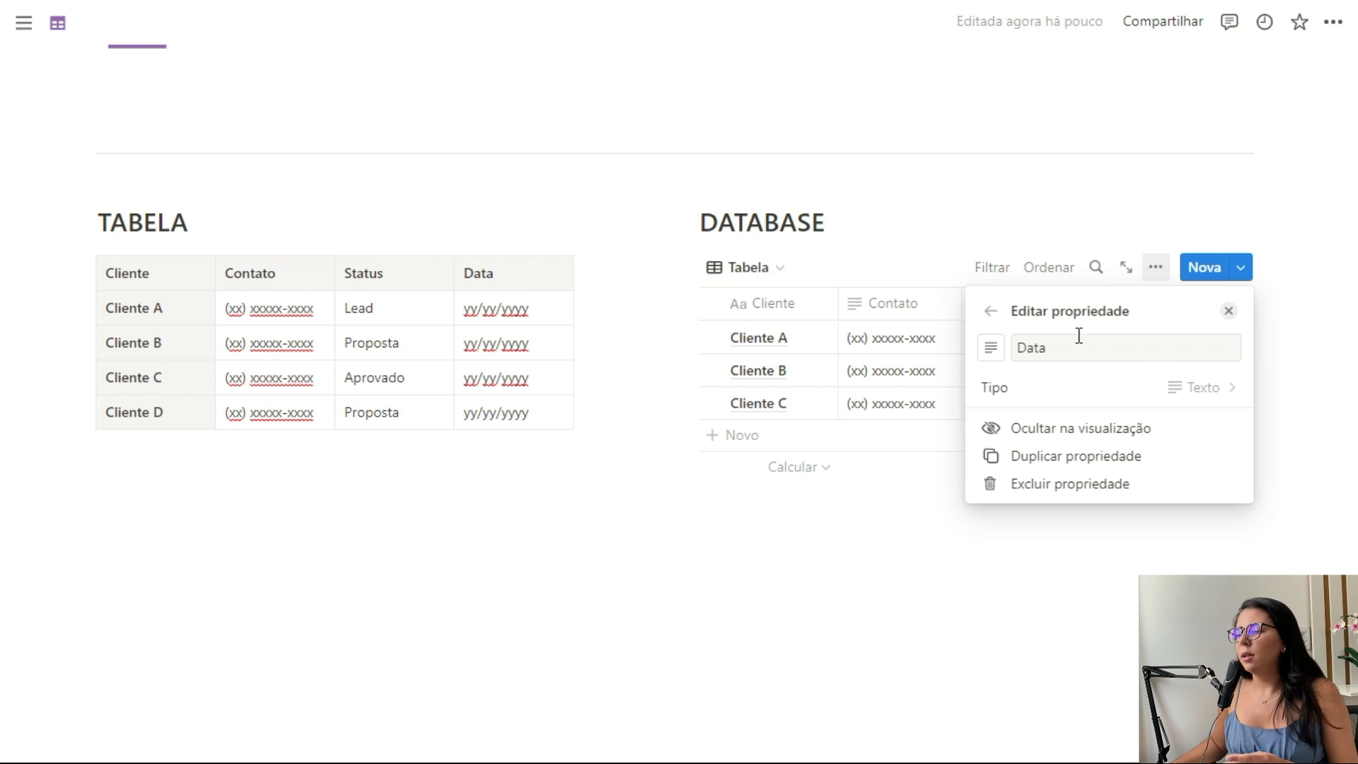
left_click(1087, 389)
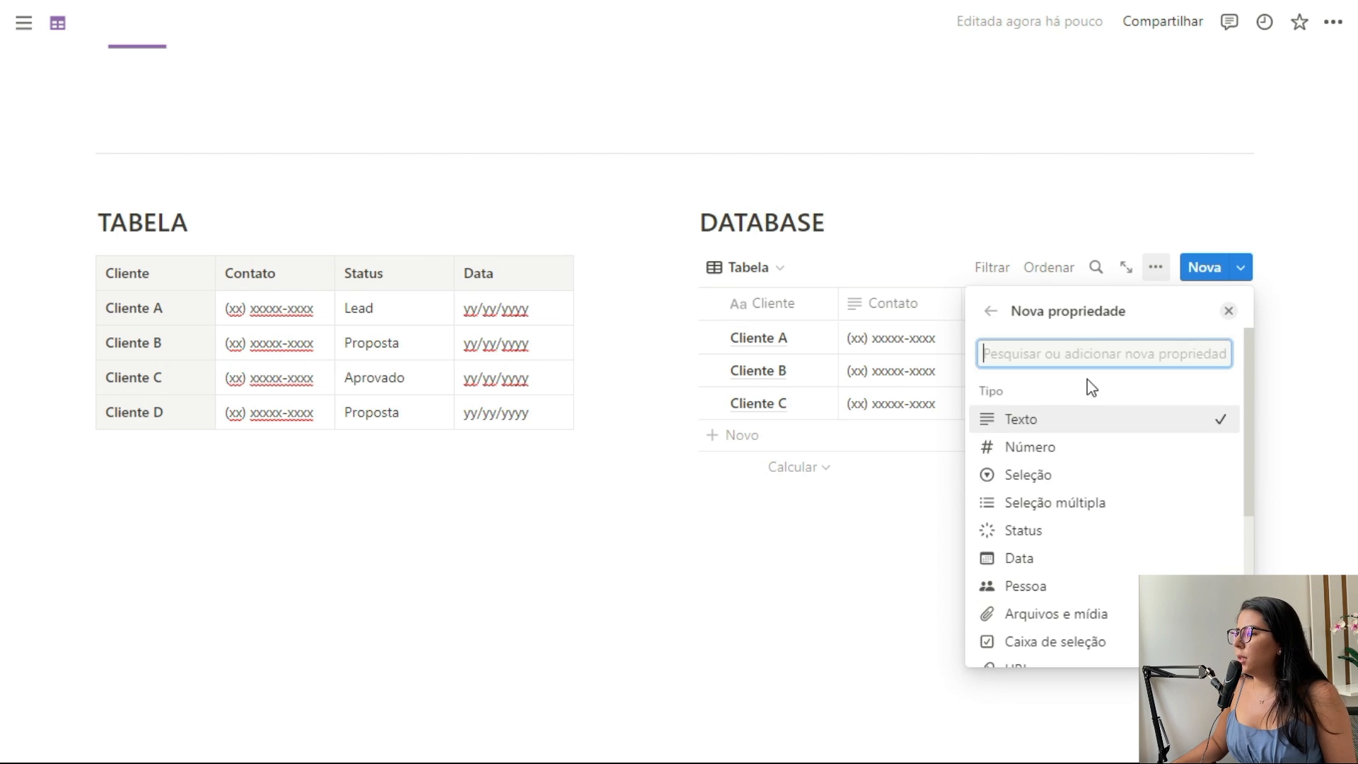
left_click(1016, 562)
left_click(1229, 312)
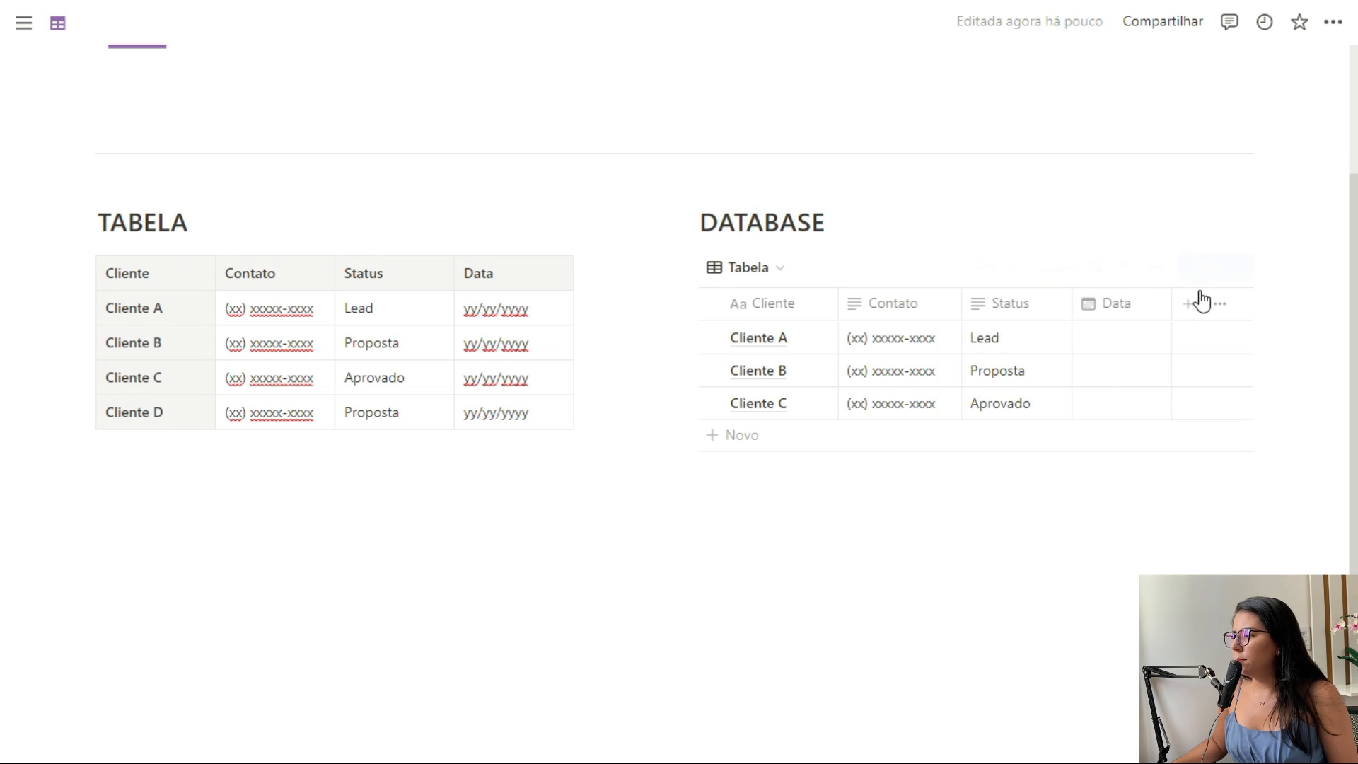
Set Cliente A's date in the database to 18/01/2023
left_click(1140, 352)
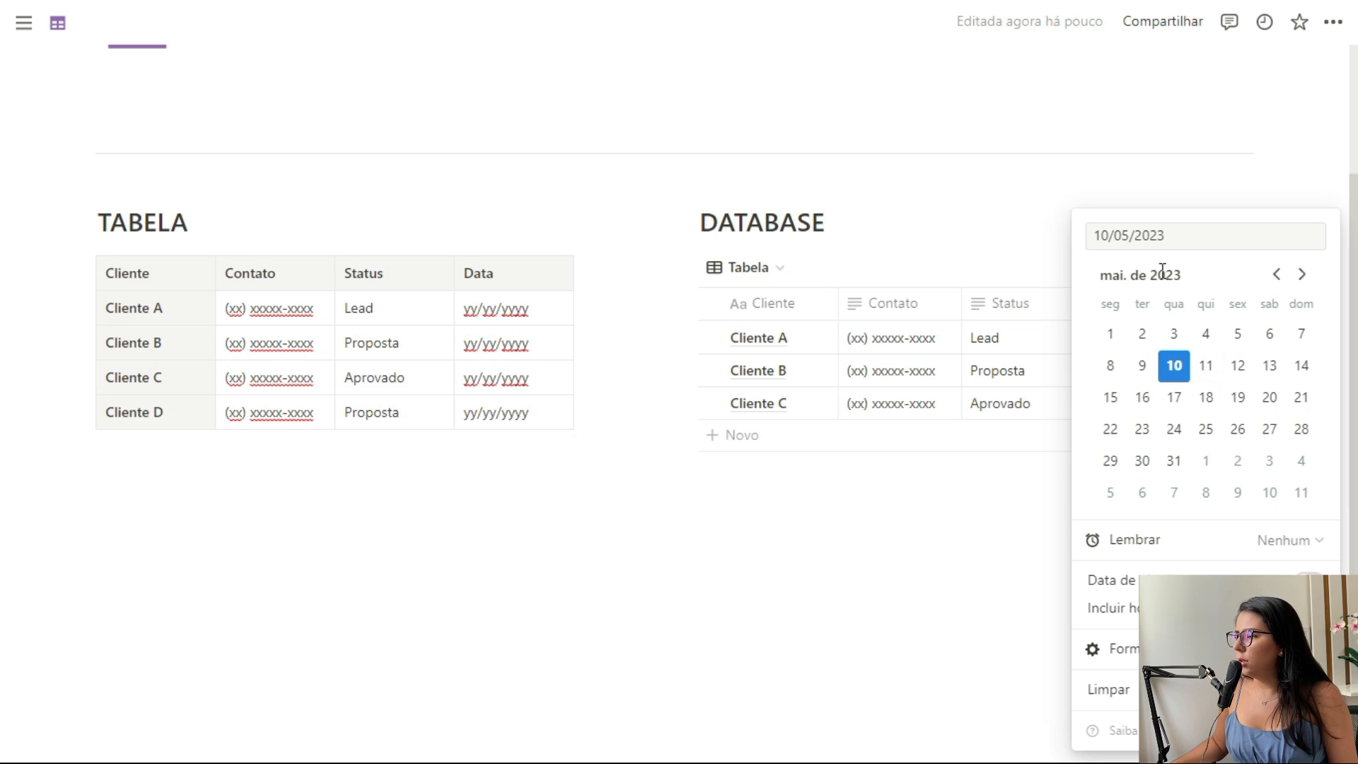
double_click(1115, 235)
triple_click(1114, 228)
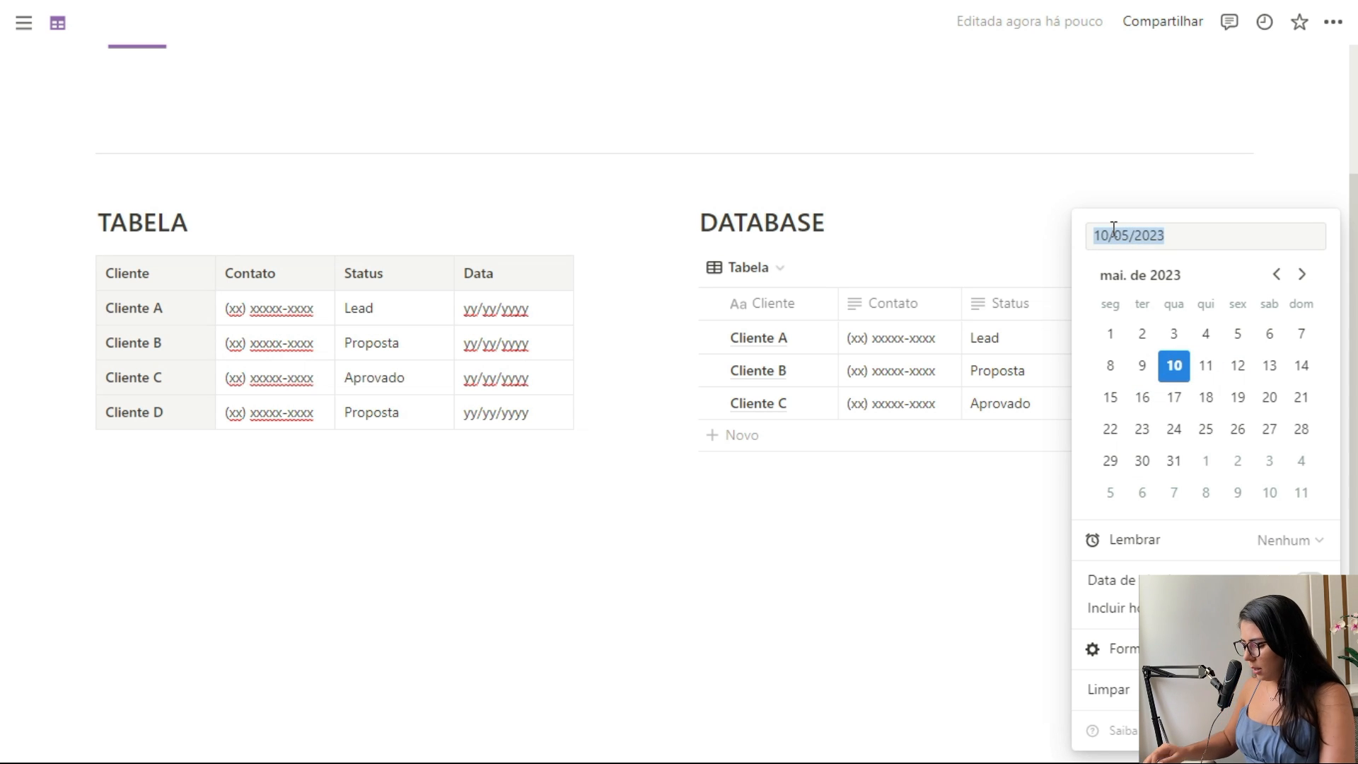
type("18/01/2023")
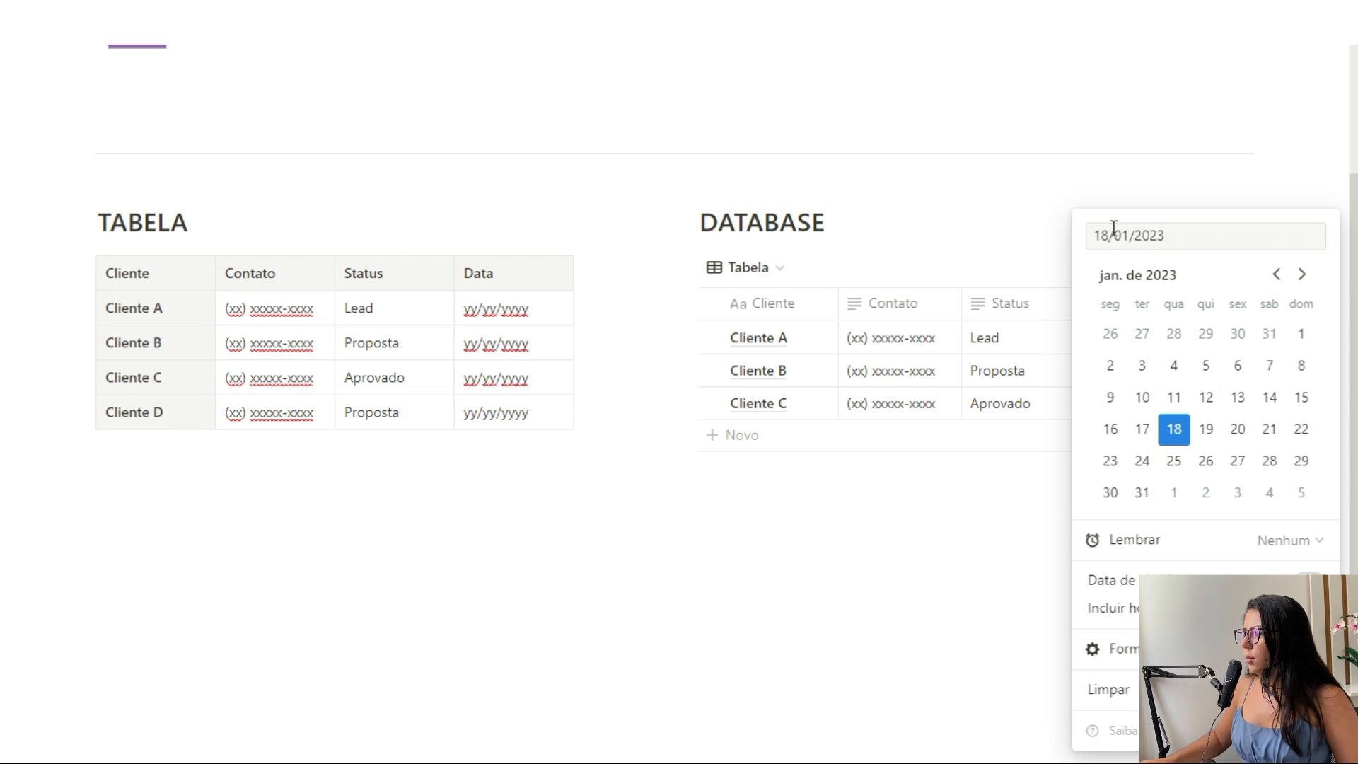
left_click(1045, 347)
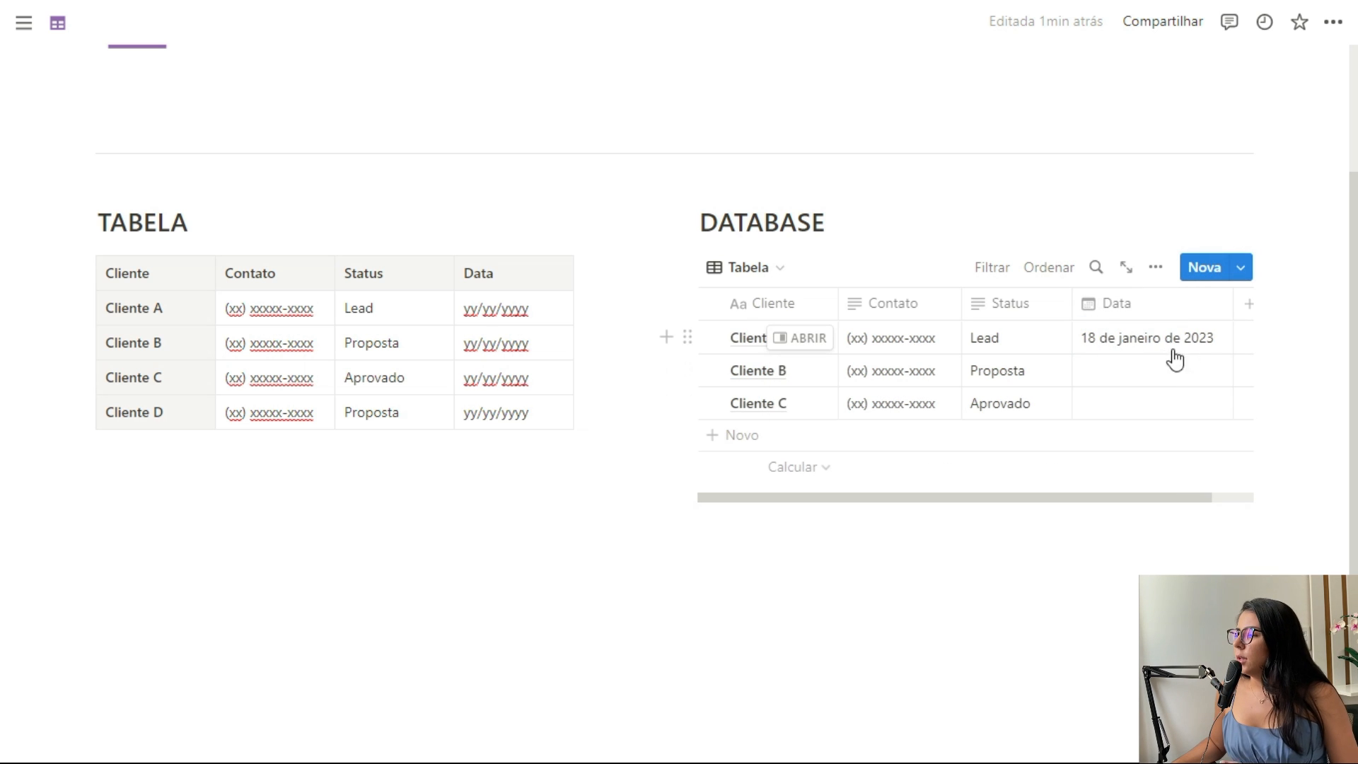
Set the date format of the database's Data property to Dia/Mês/Ano
left_click(1135, 312)
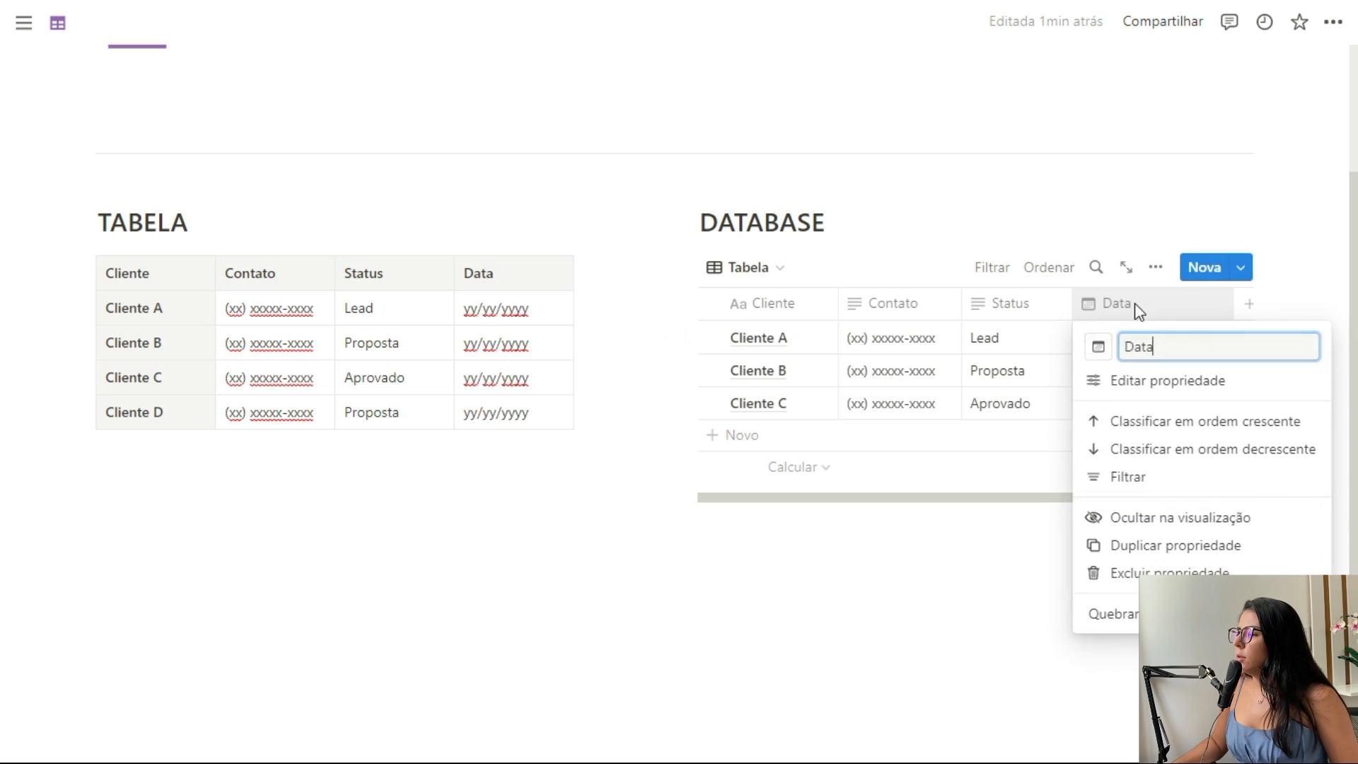
left_click(1139, 382)
left_click(1206, 415)
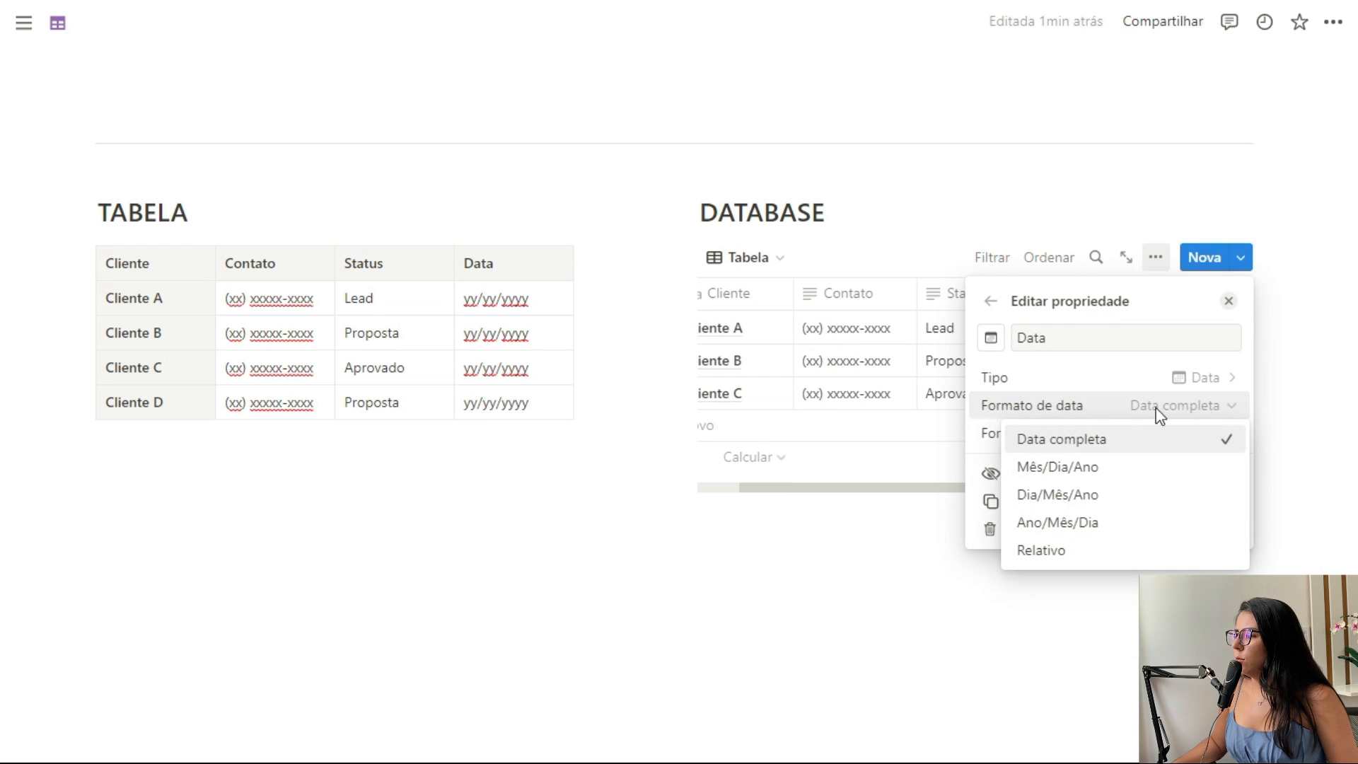
left_click(1052, 499)
left_click(1228, 301)
Fill in the database dates with 10/05/2023 for Cliente B and 09/05/2023 for Cliente C
left_click(1124, 382)
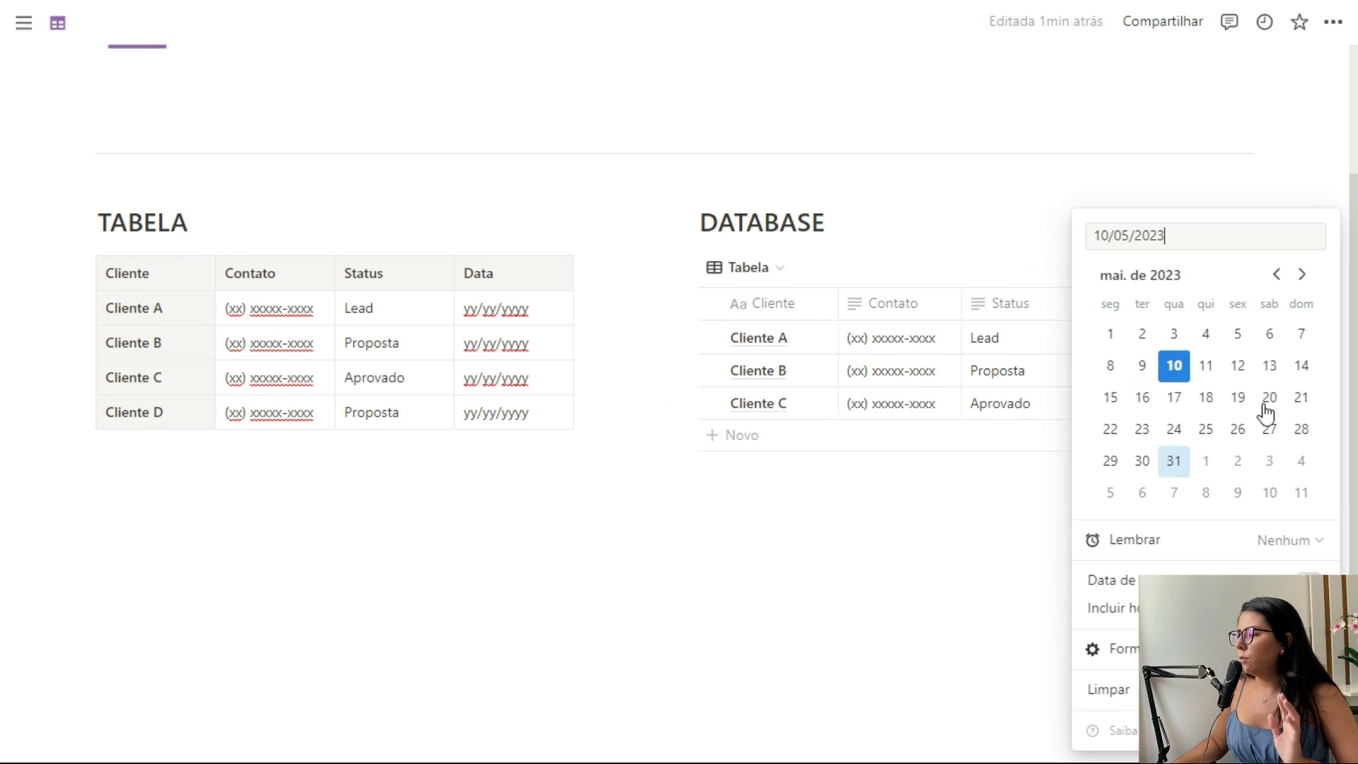
left_click(1046, 376)
left_click(1124, 382)
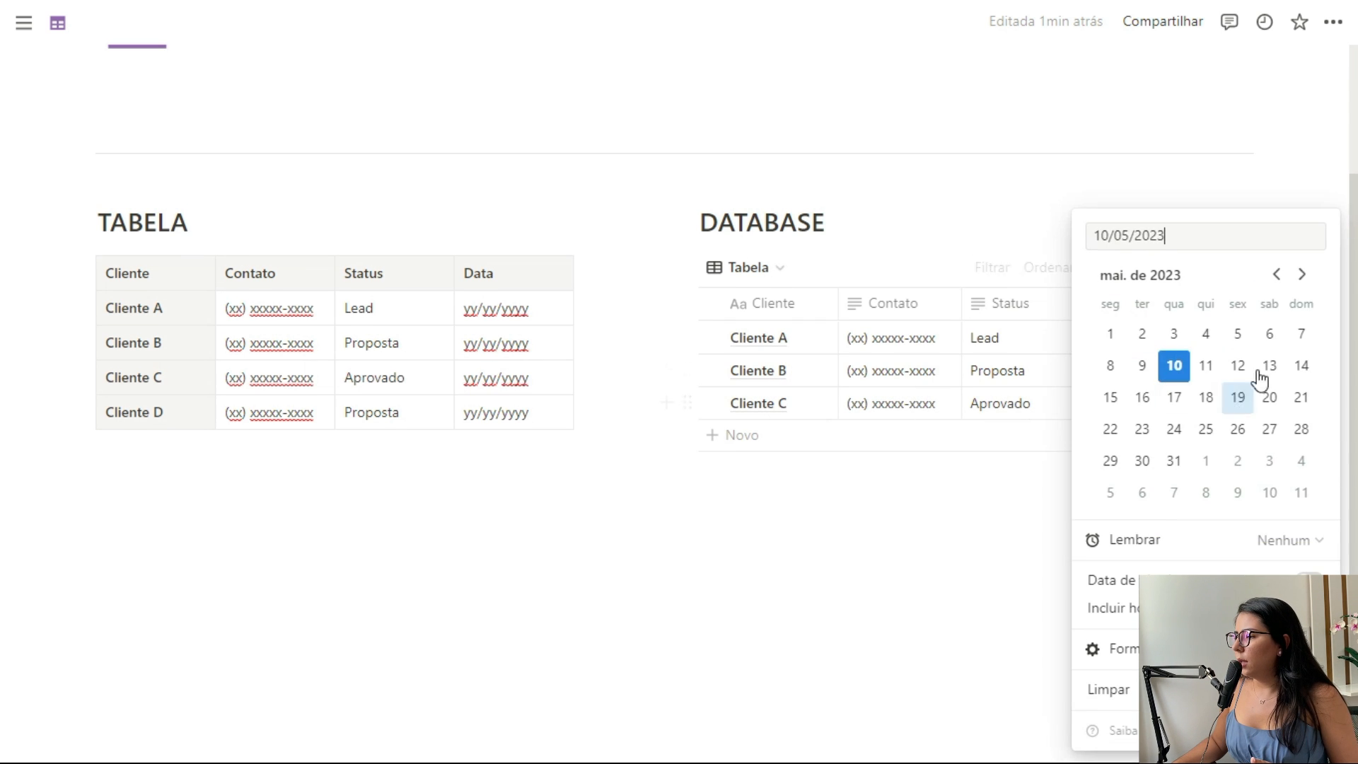
left_click(1142, 366)
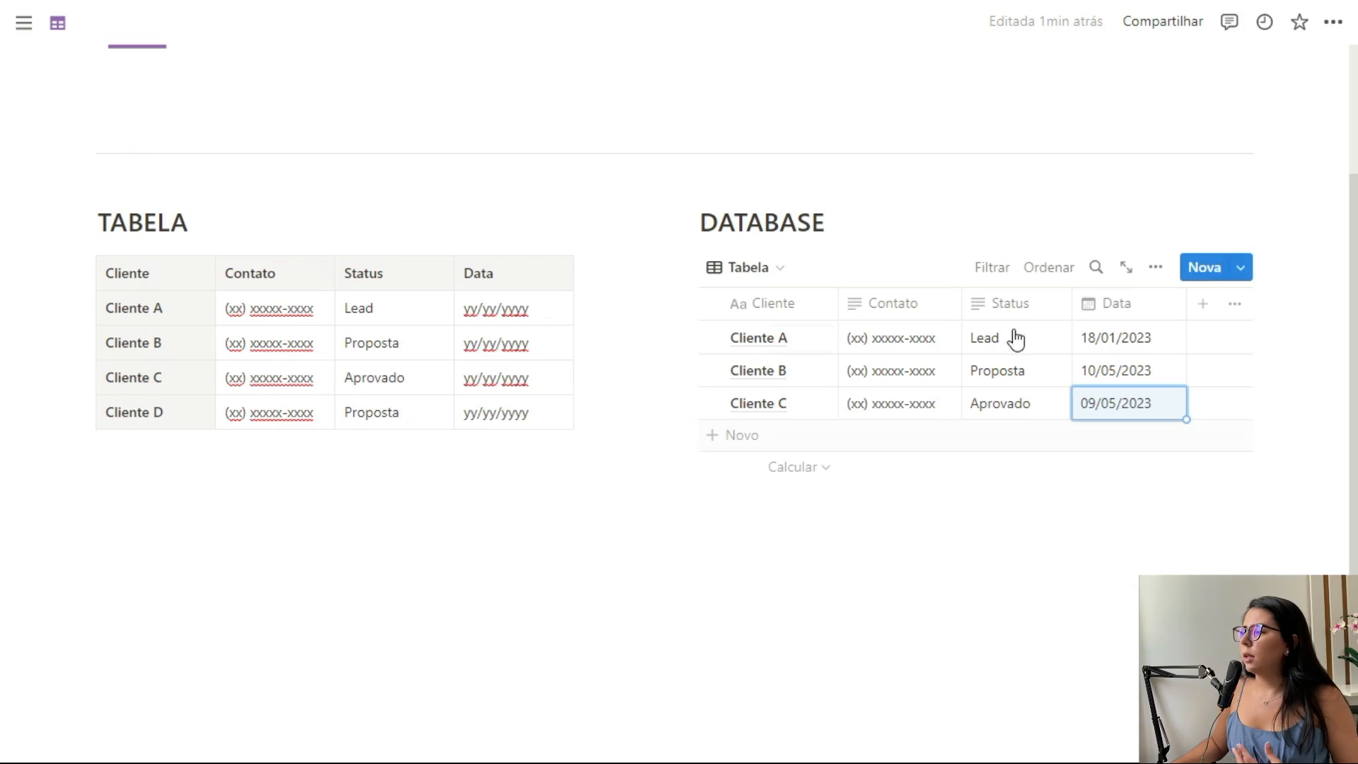
Change the property type of the database's Status column to Seleção
left_click(1015, 311)
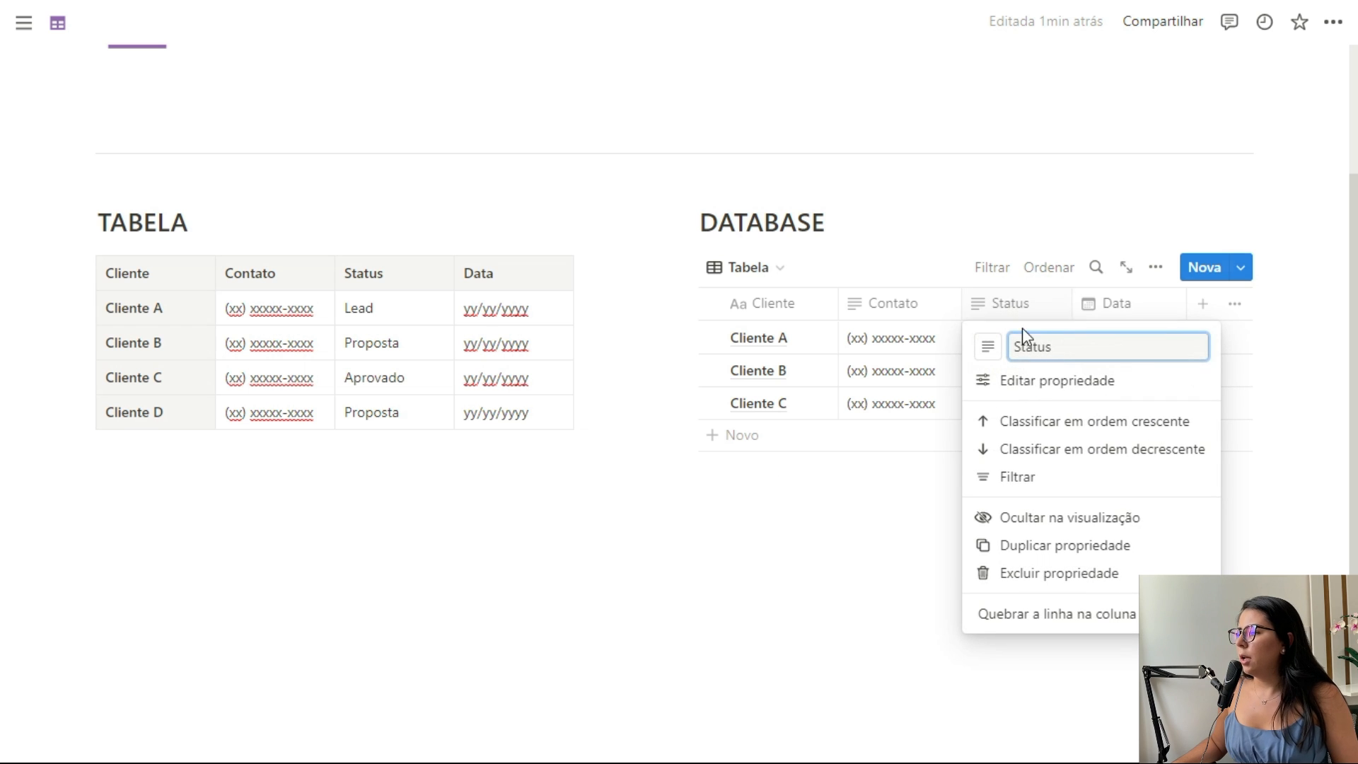
left_click(1030, 382)
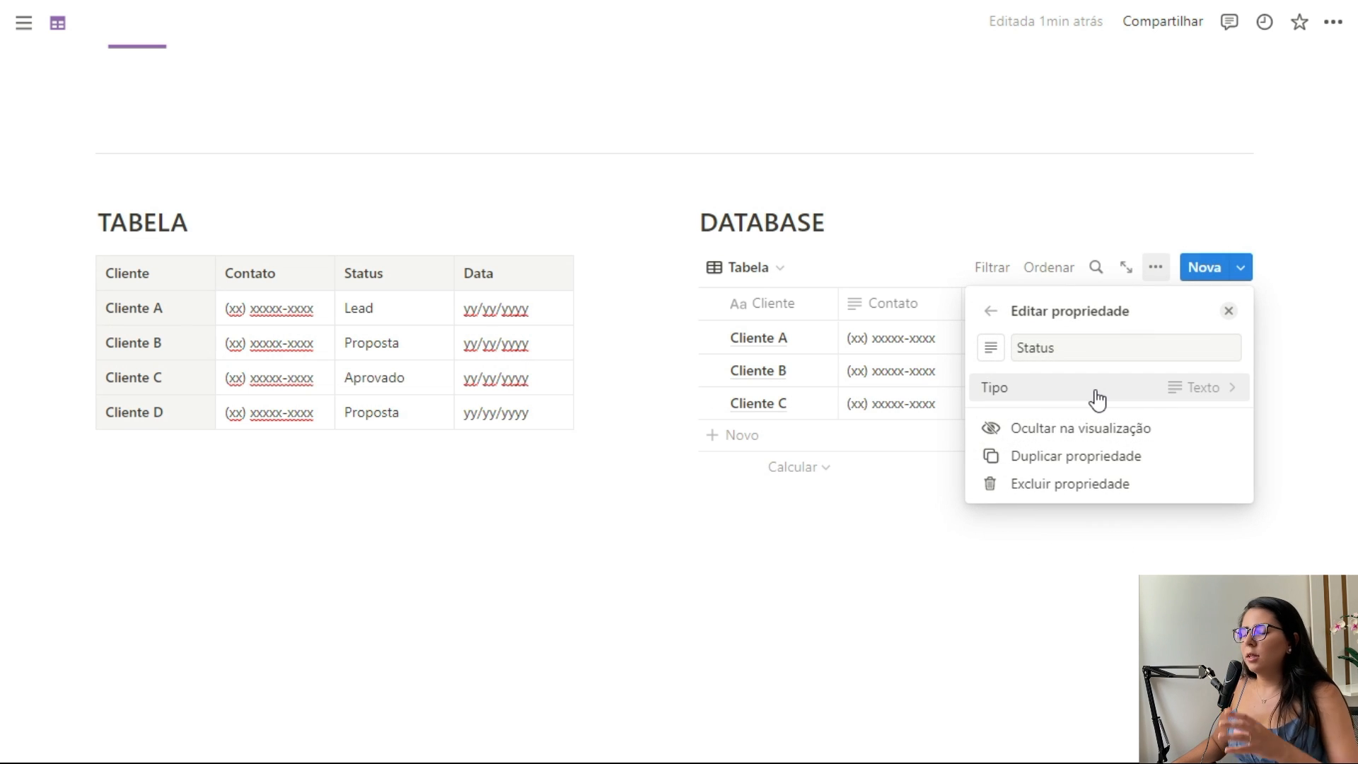
left_click(1100, 400)
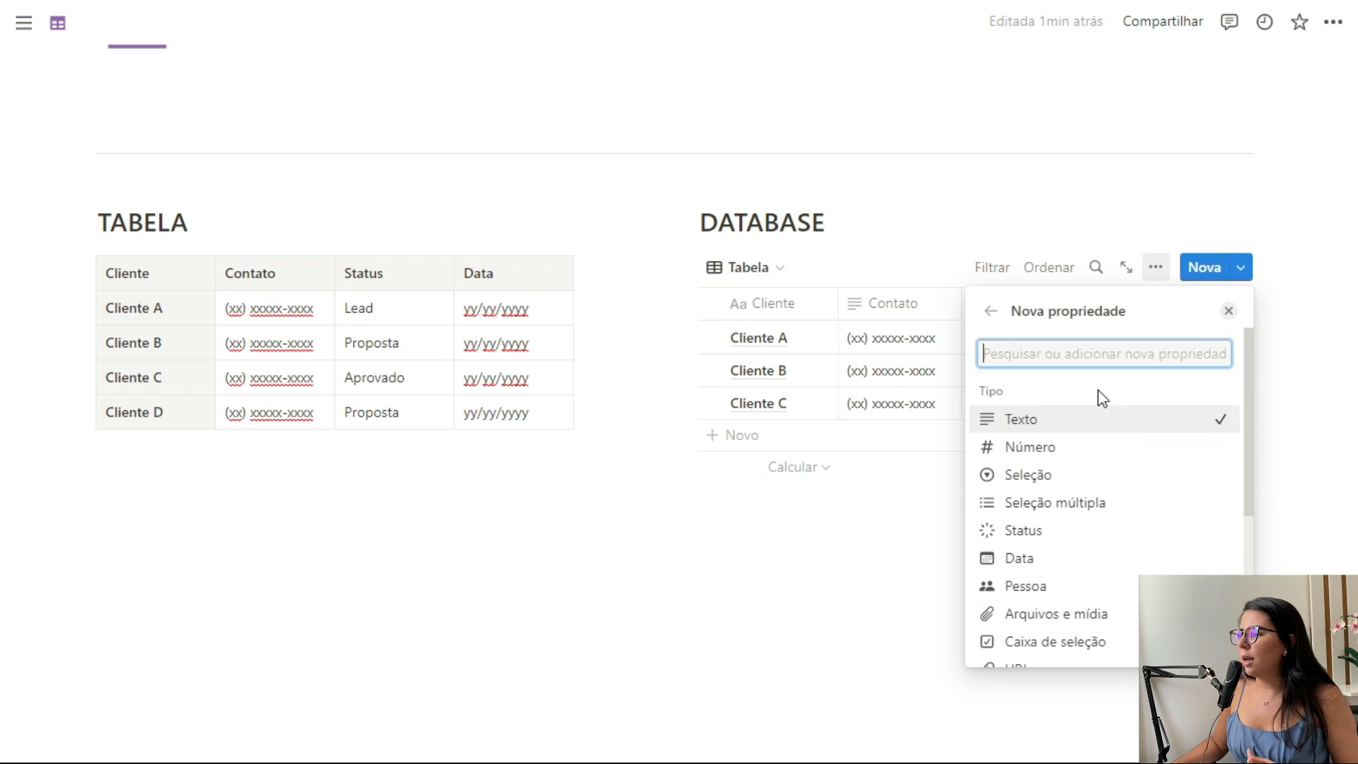
scroll(1125, 447, "down", 2)
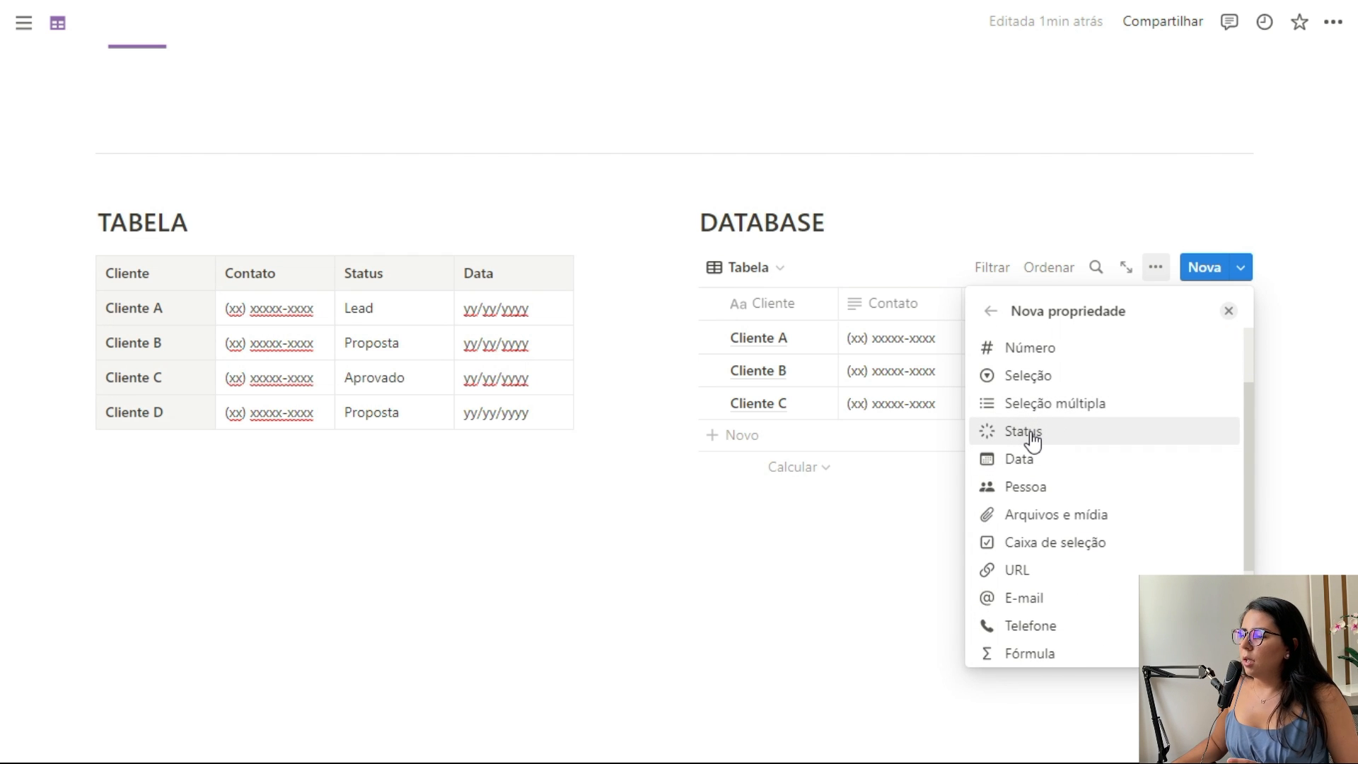
left_click(1043, 385)
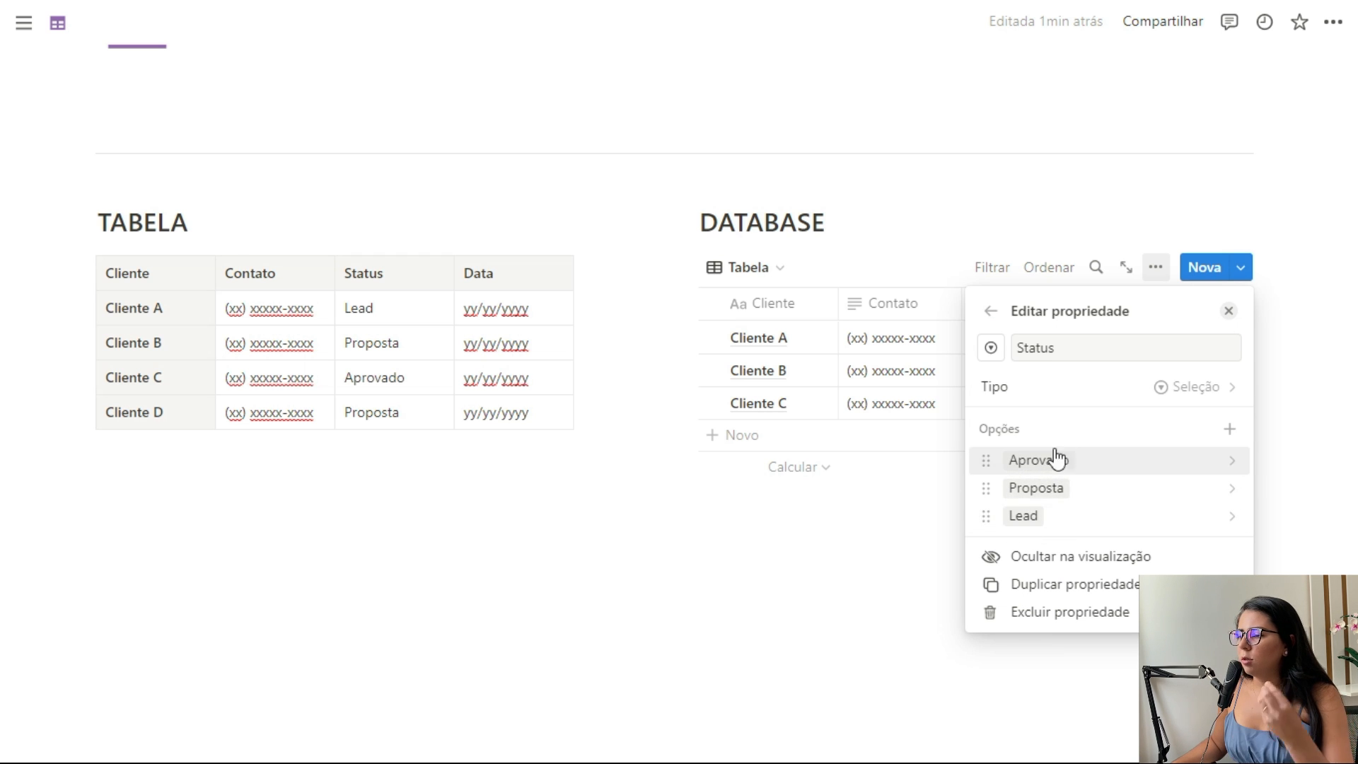
left_click(1231, 311)
Change the property type of the database's Status column to Status
left_click(997, 304)
left_click(1027, 381)
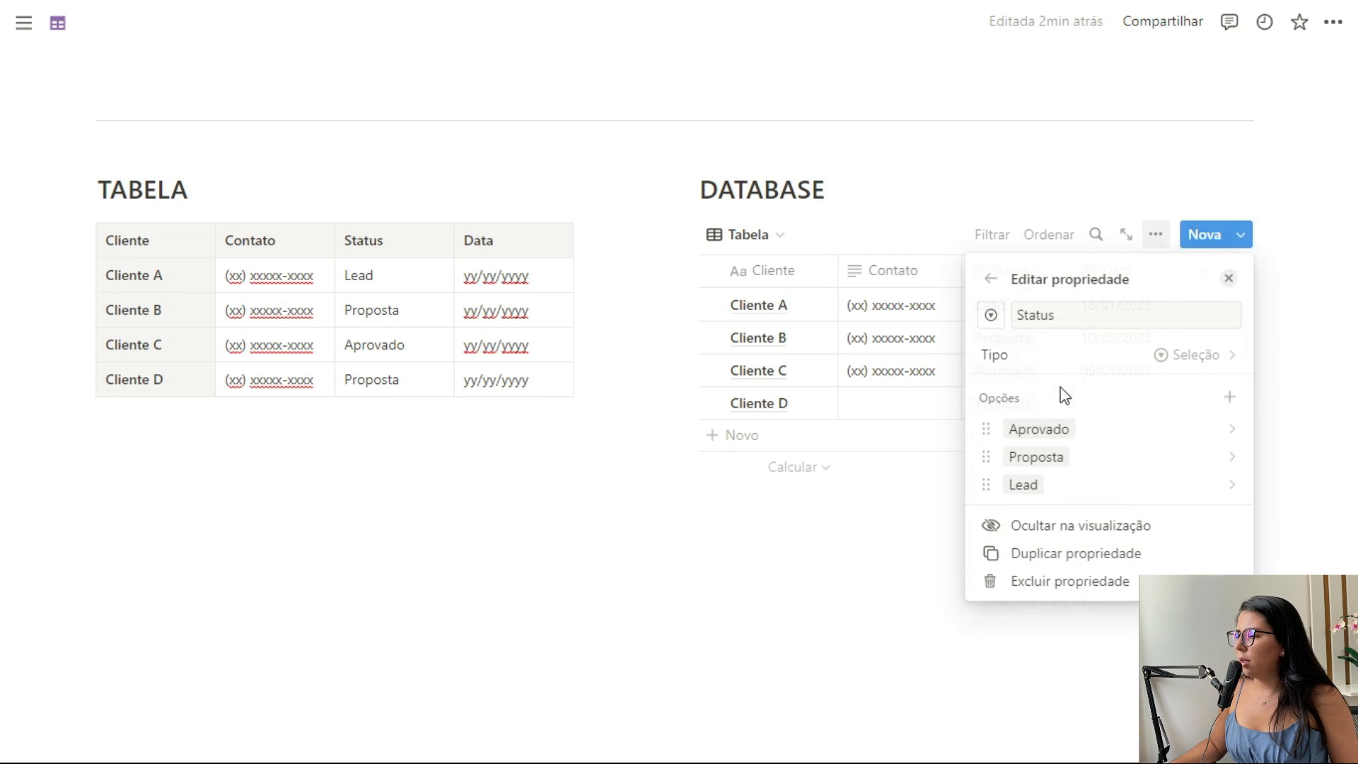
left_click(1206, 362)
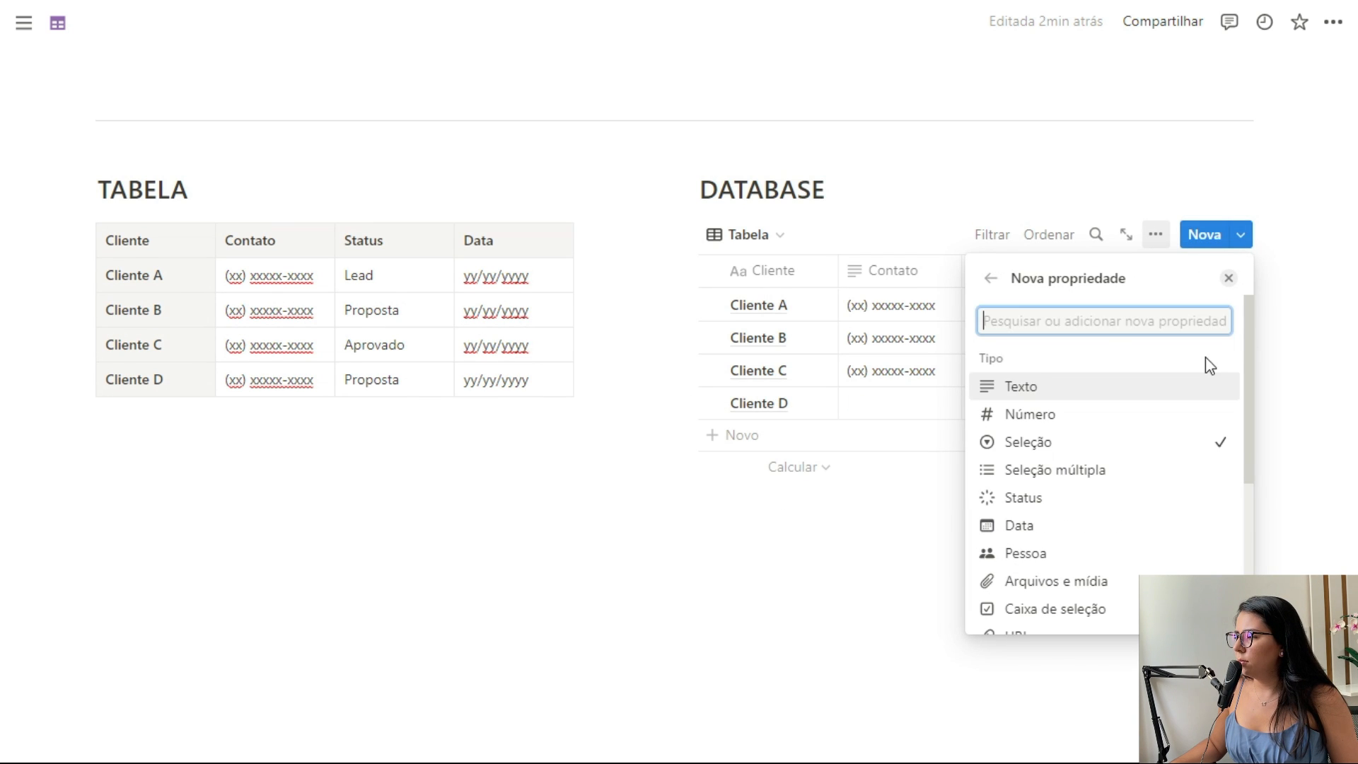
left_click(1046, 503)
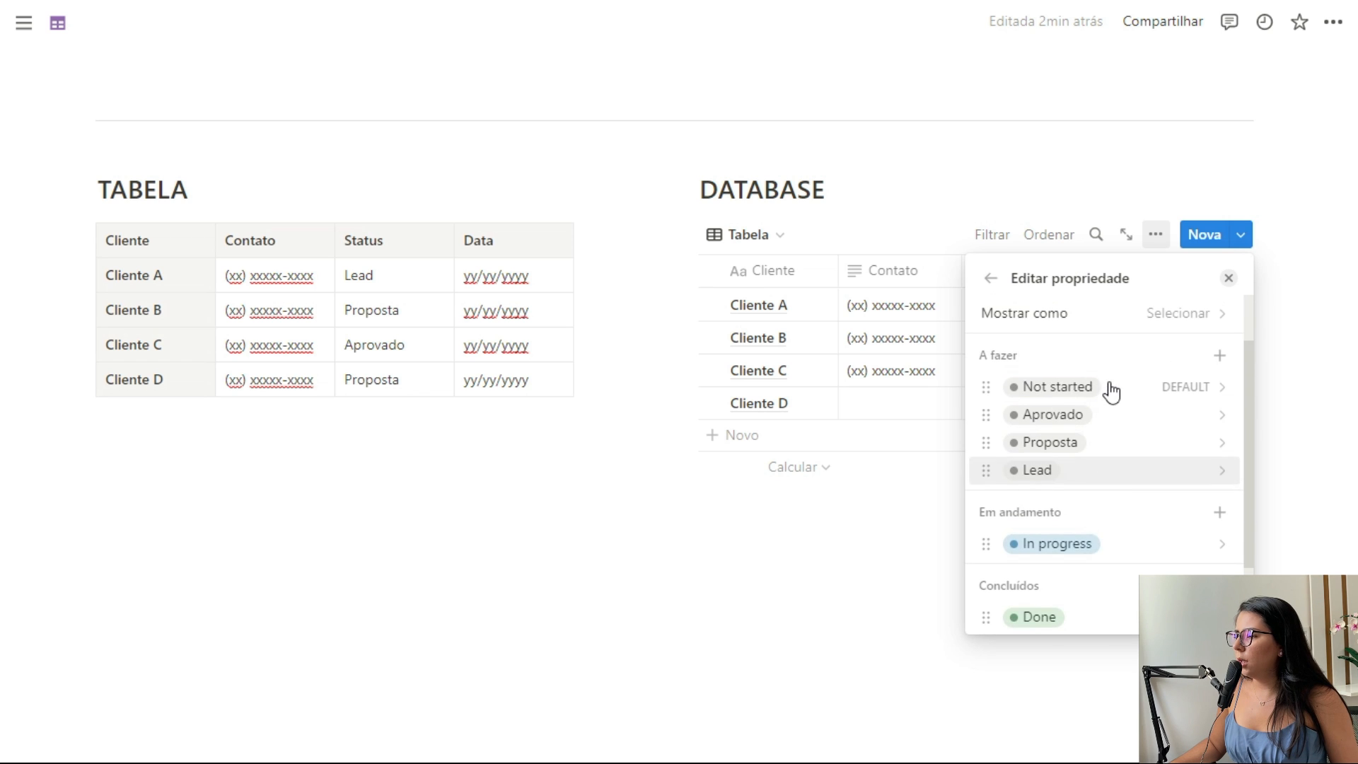
Organise the Status options by moving Aprovado into the Concluídos group and Proposta into the Em andamento group
scroll(1083, 386, "down", 2)
scroll(1061, 386, "up", 2)
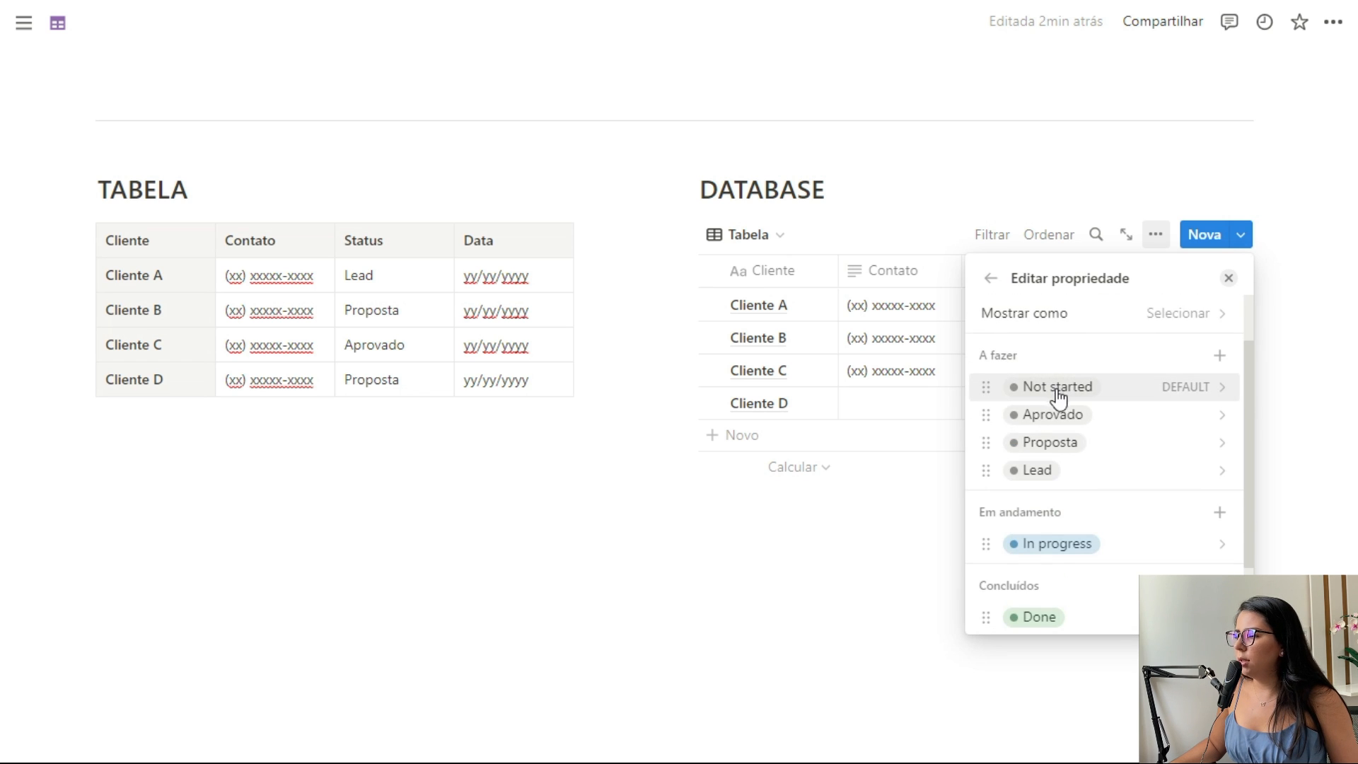
scroll(1059, 397, "down", 2)
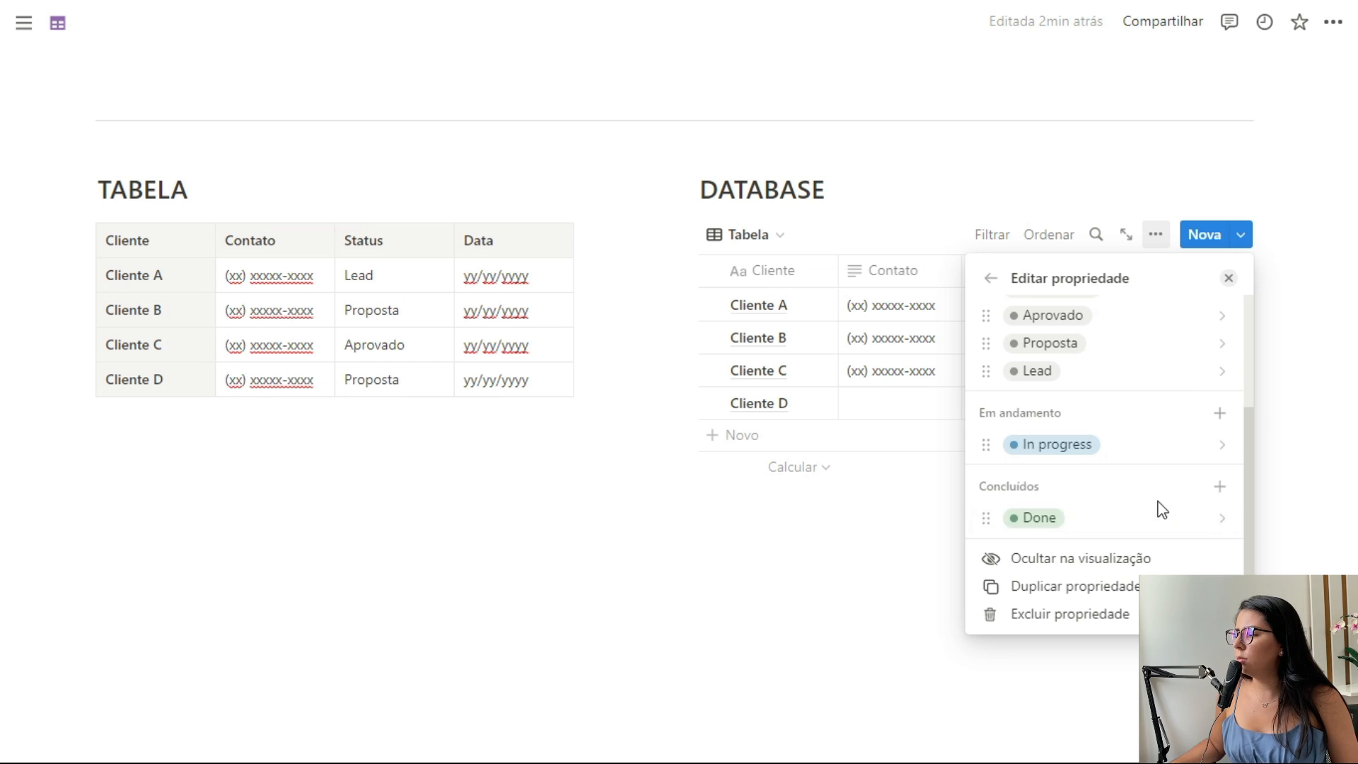
scroll(1249, 413, "up", 2)
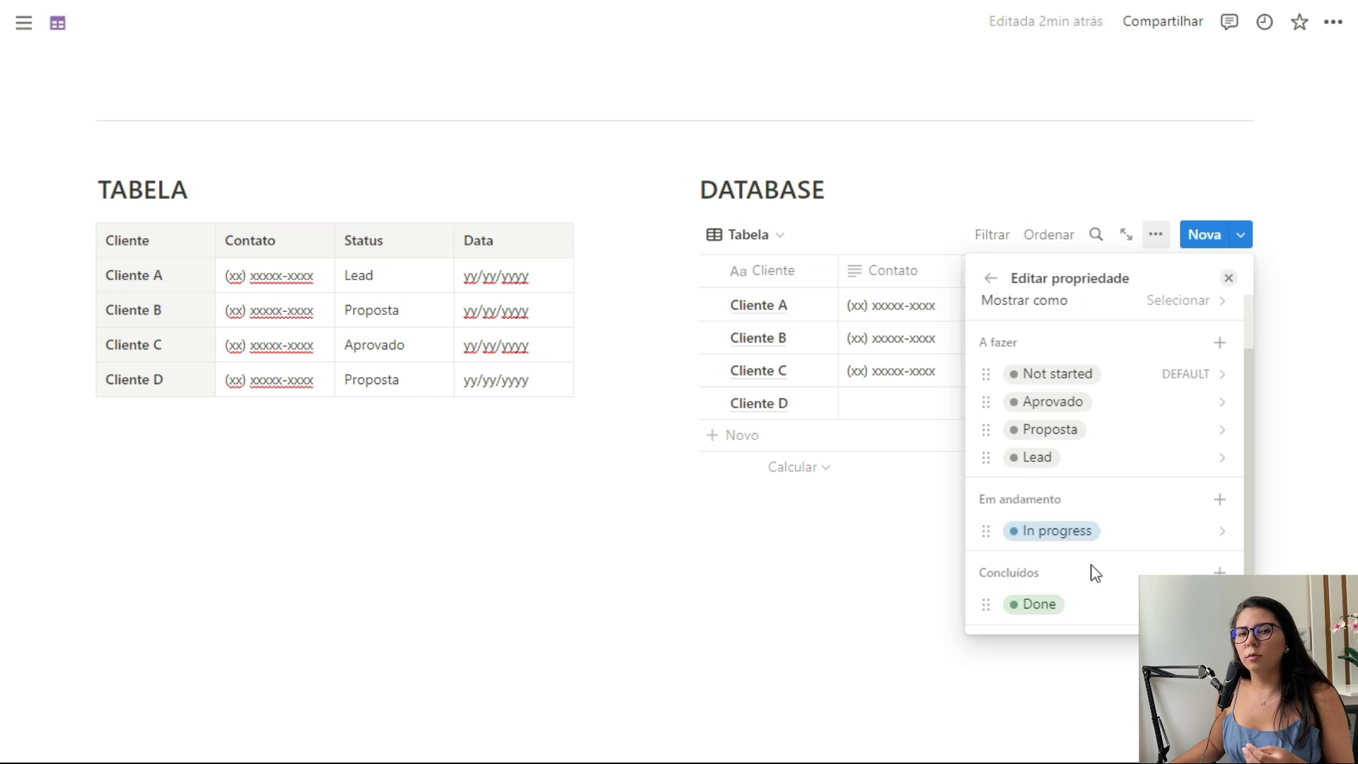
left_click_drag(987, 400, 1011, 574)
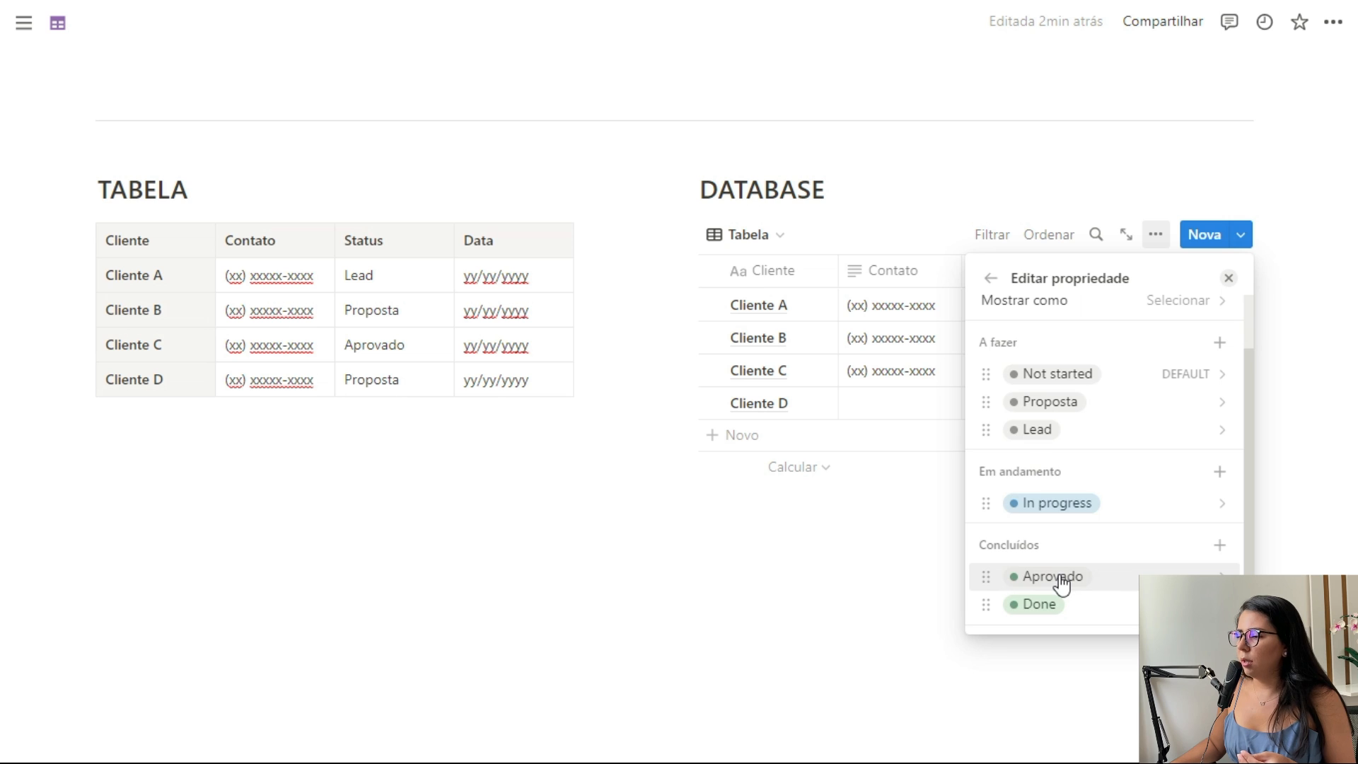
left_click(933, 231)
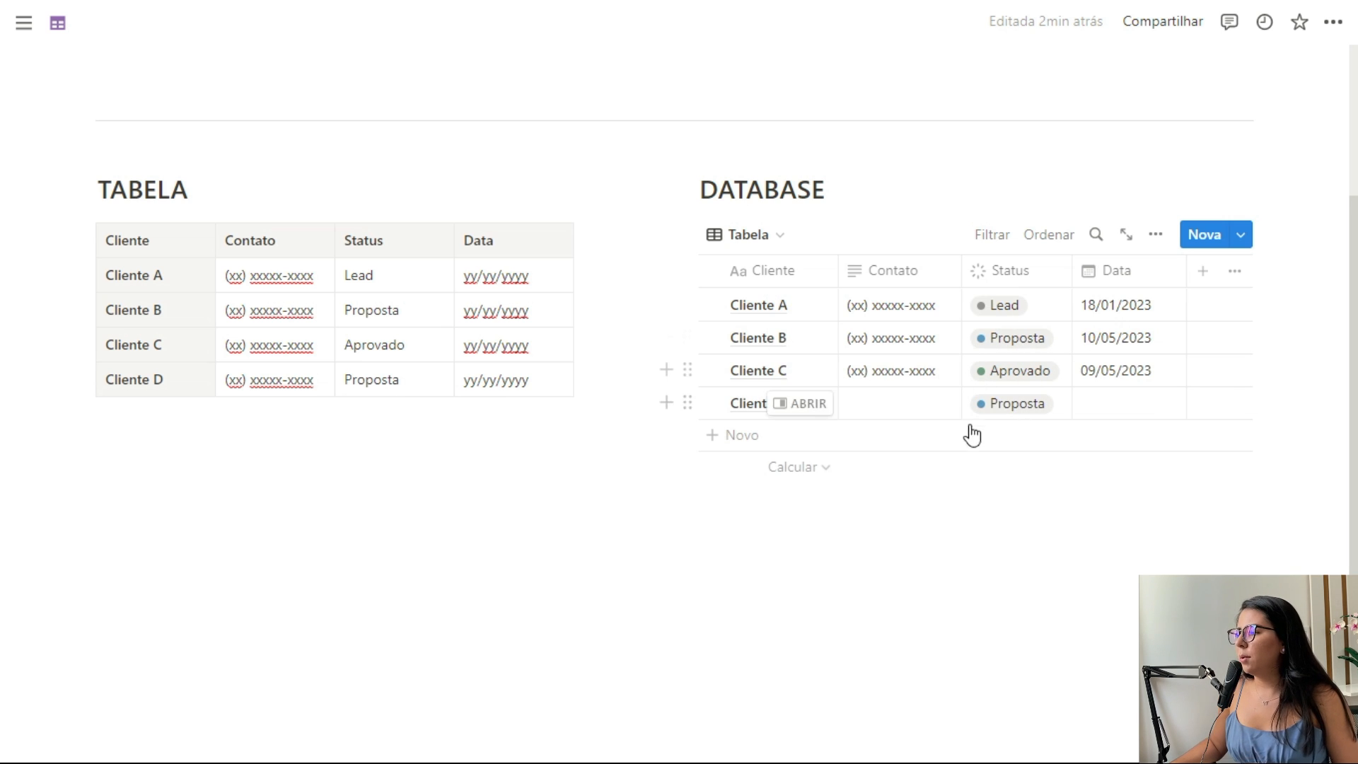
Filter the database by Status to show only the Proposta records
left_click(991, 234)
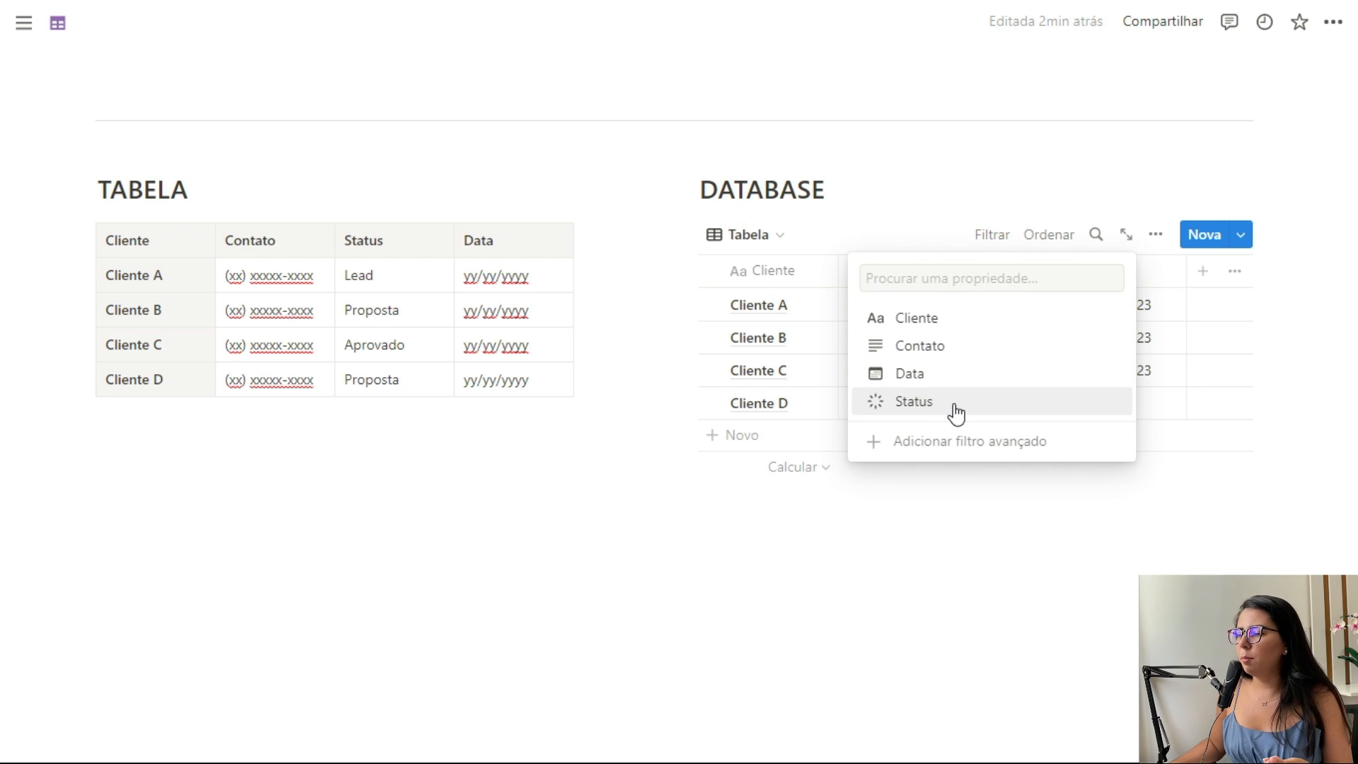
left_click(956, 410)
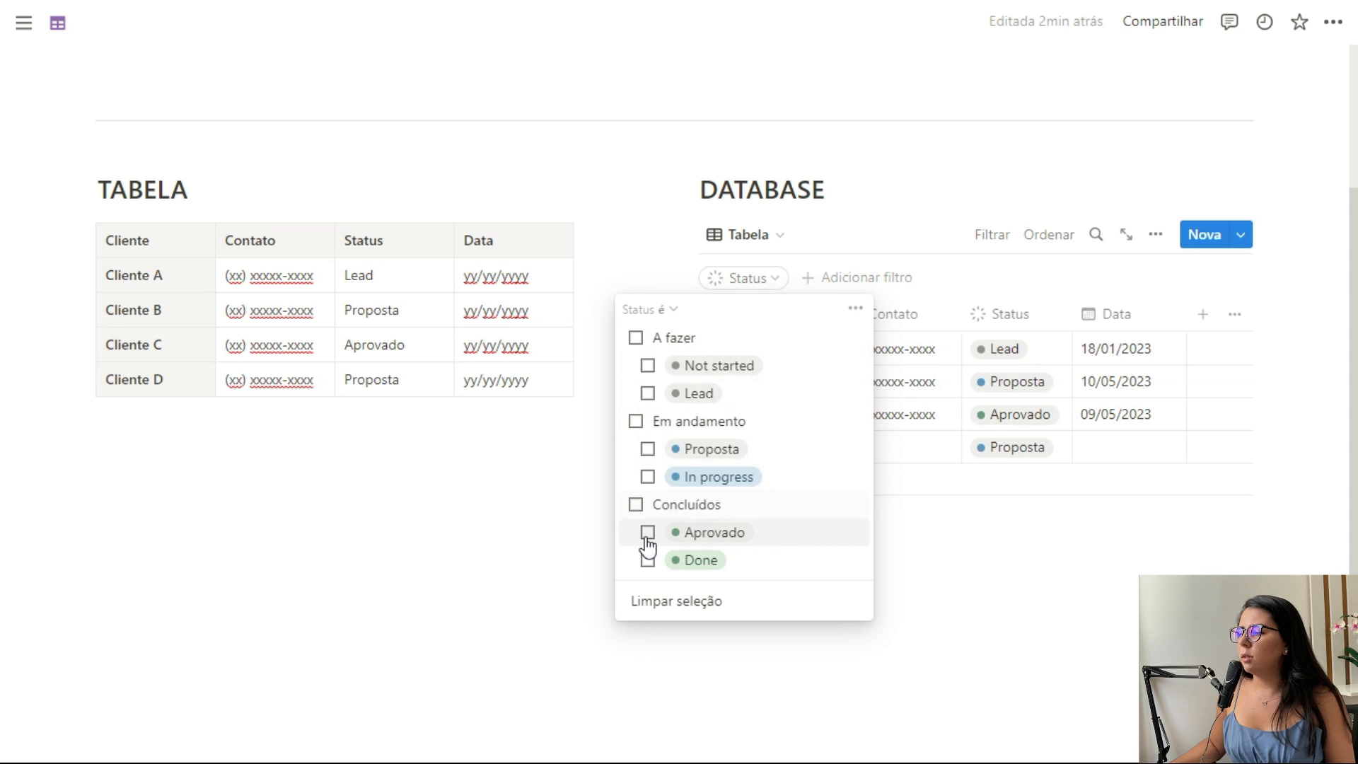
left_click(647, 453)
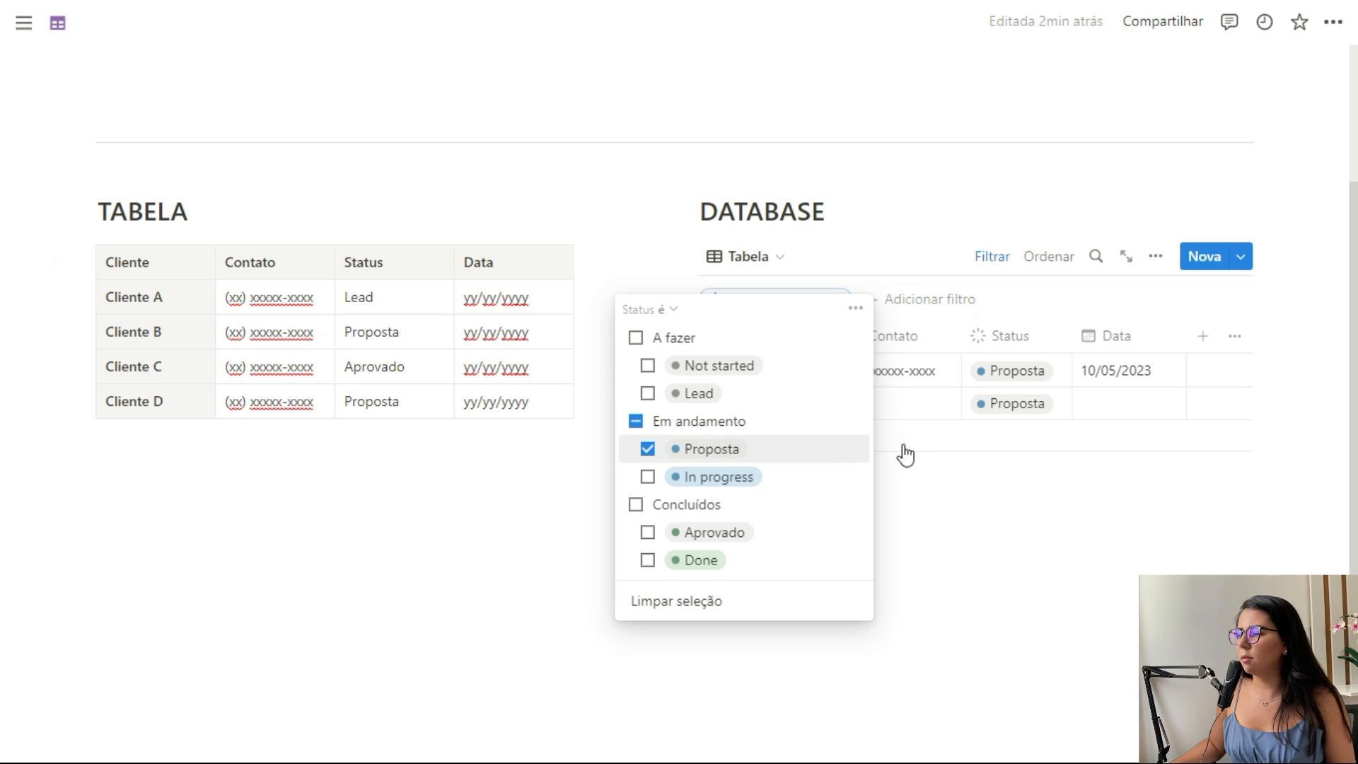
left_click(950, 518)
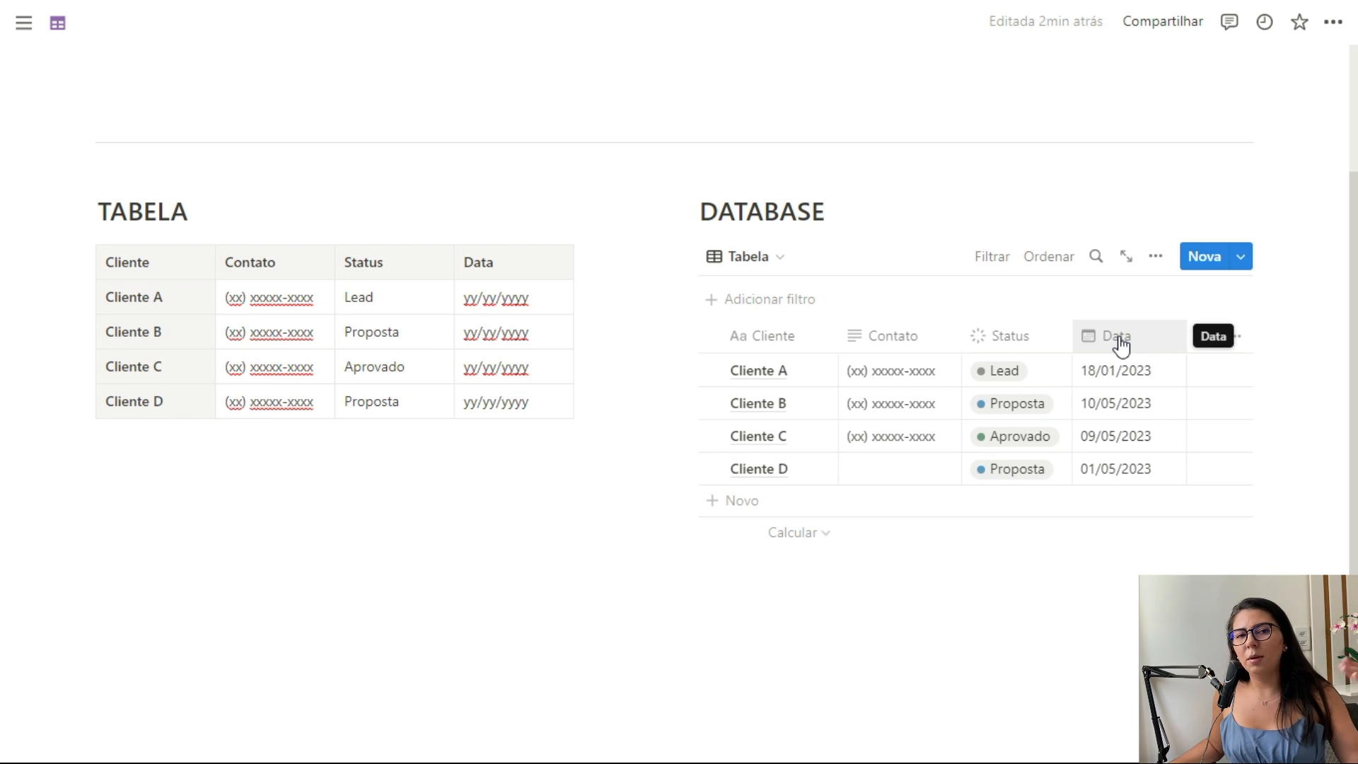
Sort the database by Data, switching the order to Decrescente and back to Crescente, and collapse the sort settings
left_click(1050, 262)
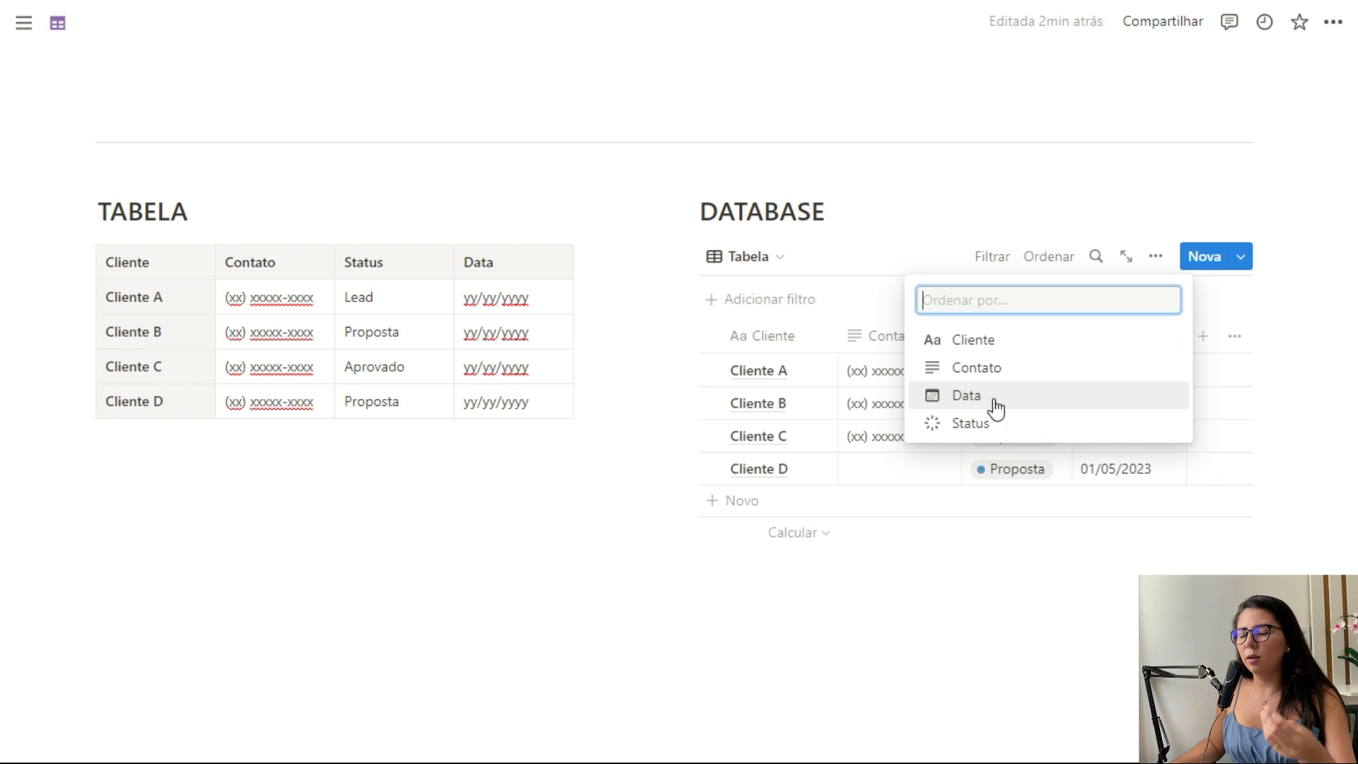
left_click(966, 395)
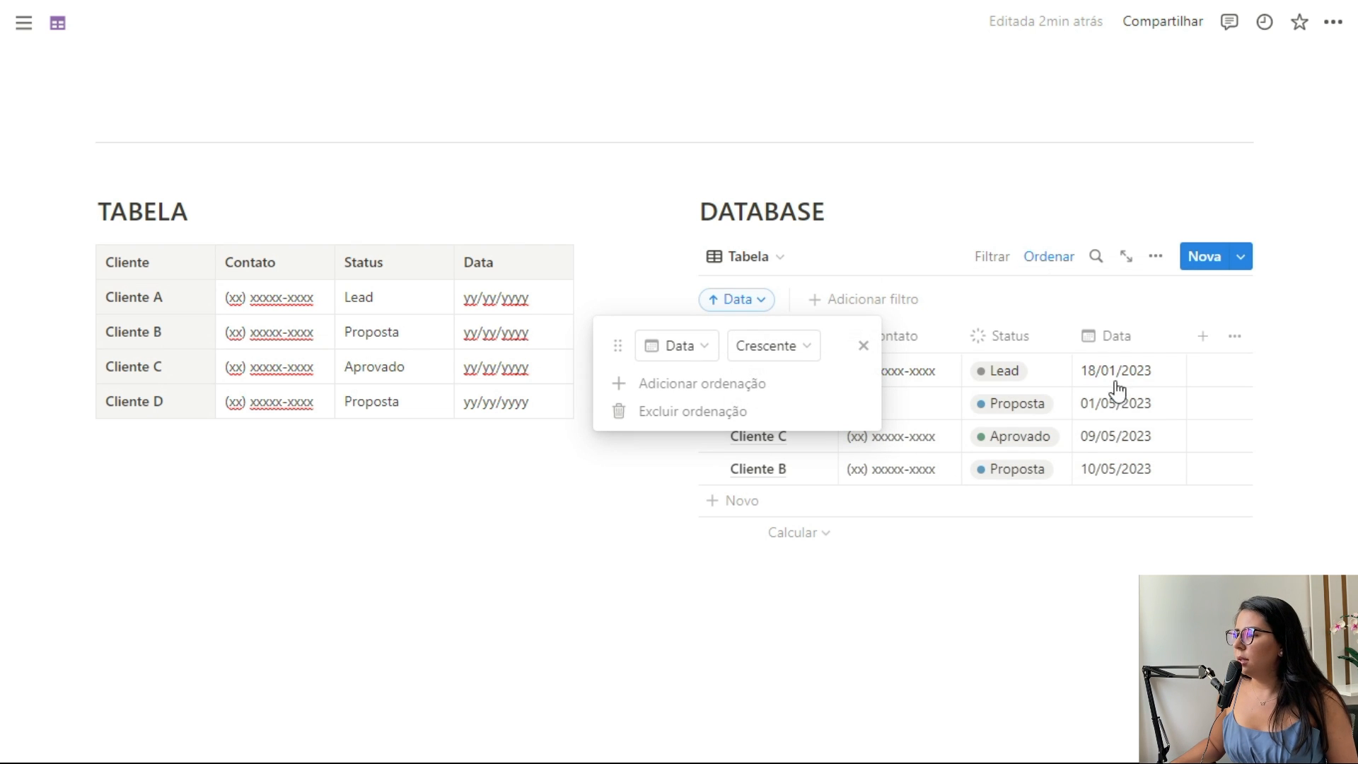
left_click(796, 353)
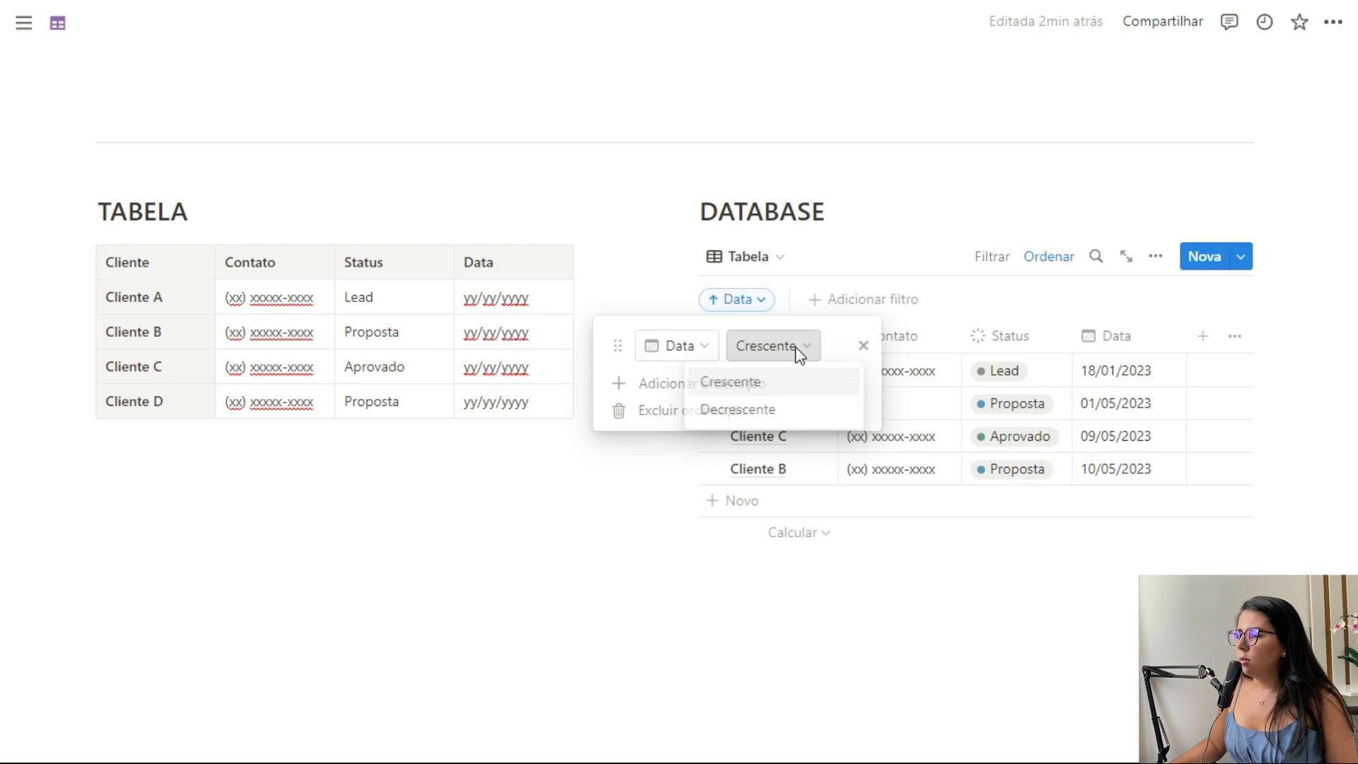
left_click(770, 414)
left_click(789, 358)
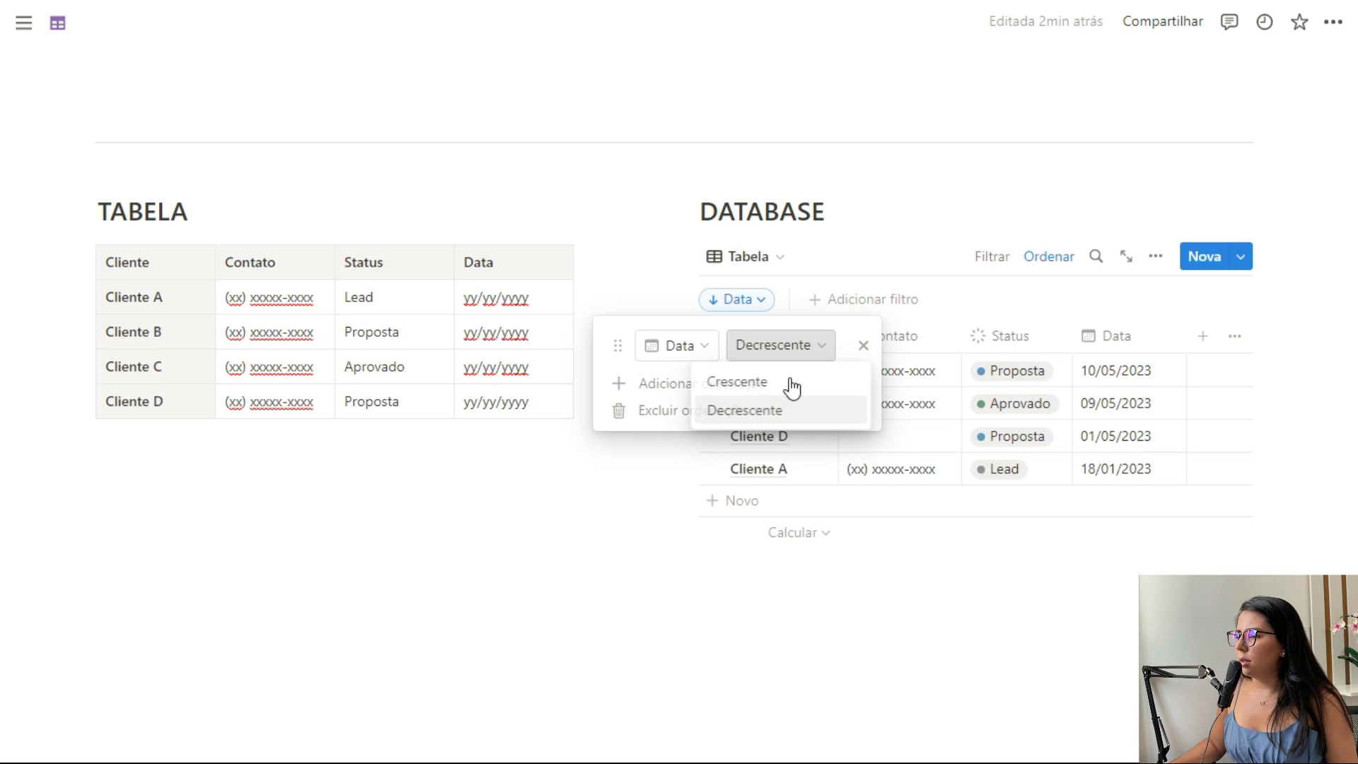
left_click(792, 384)
left_click(1031, 259)
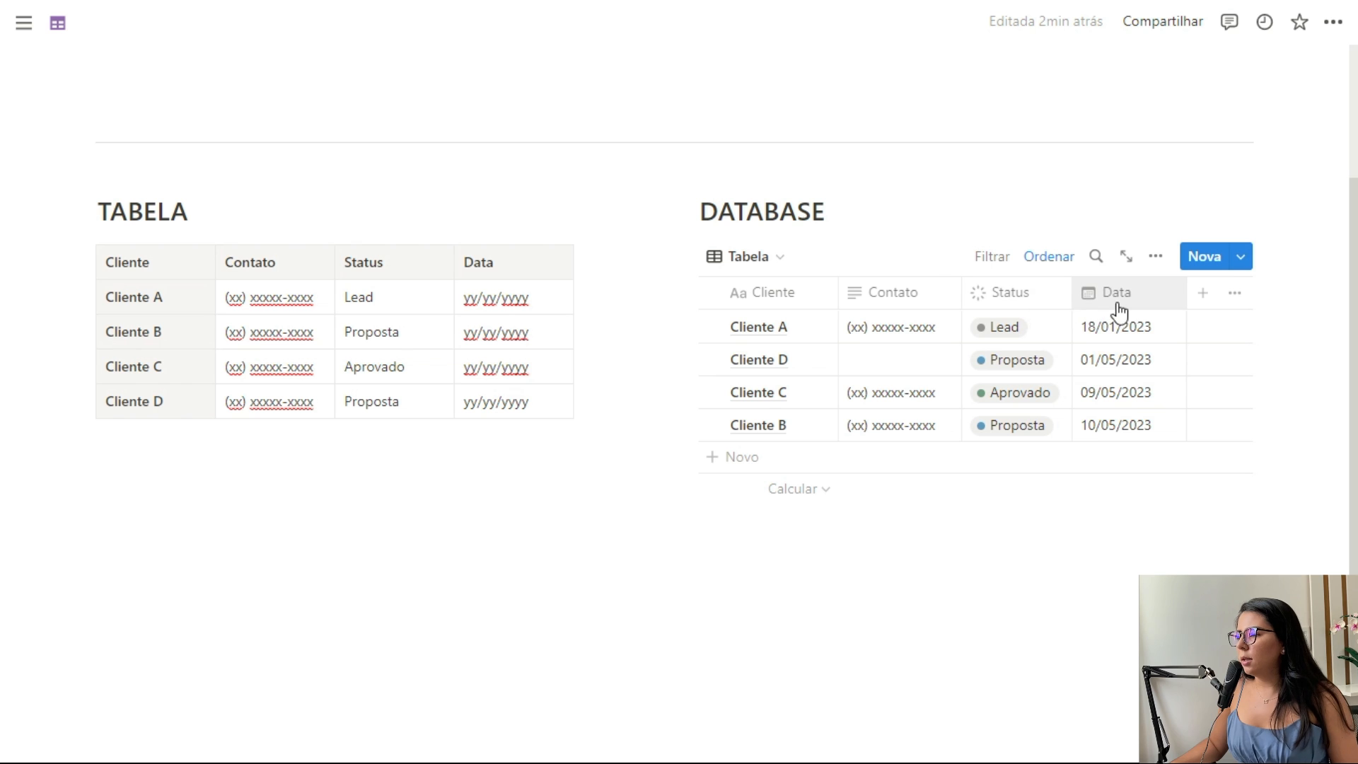
left_click(1003, 303)
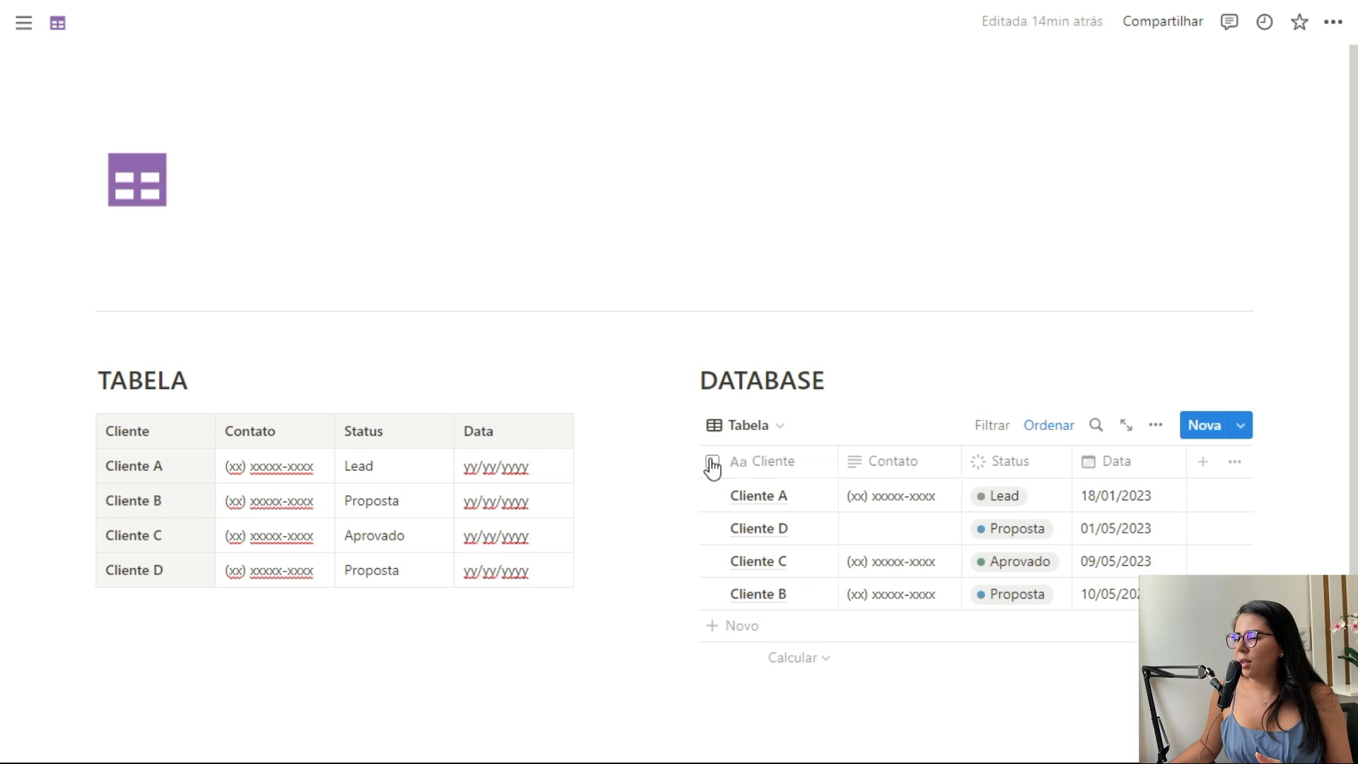
Select all the client records in the database and give them the red target emoji as their icon
left_click(712, 464)
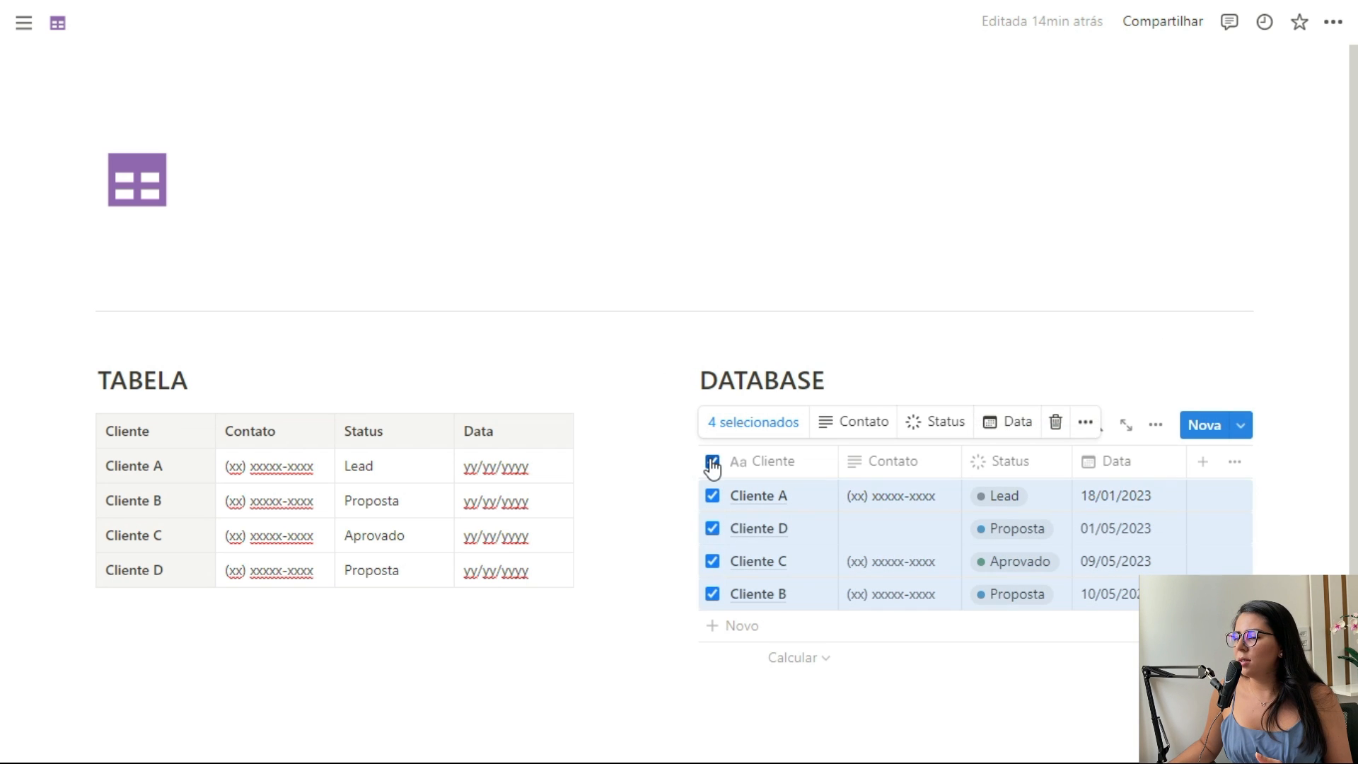
left_click(1092, 426)
left_click(1125, 603)
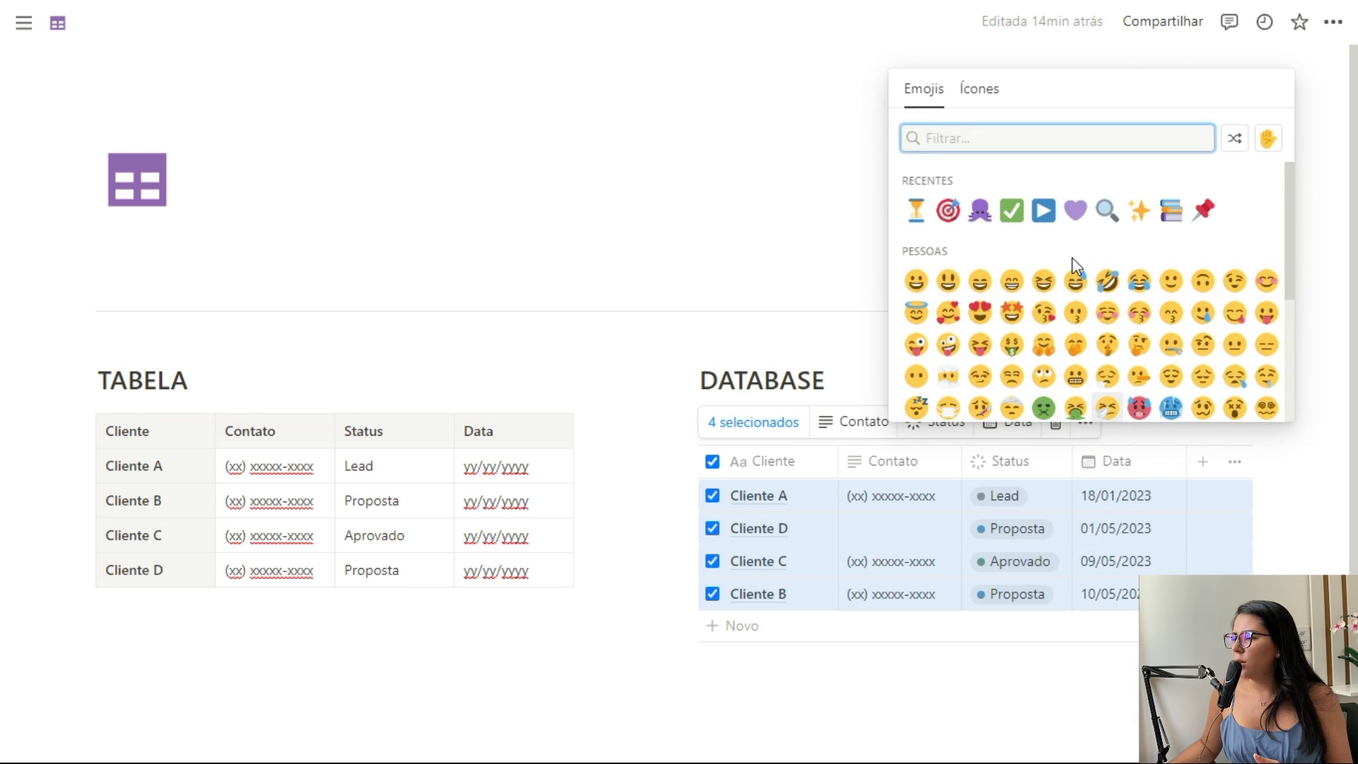
left_click(948, 210)
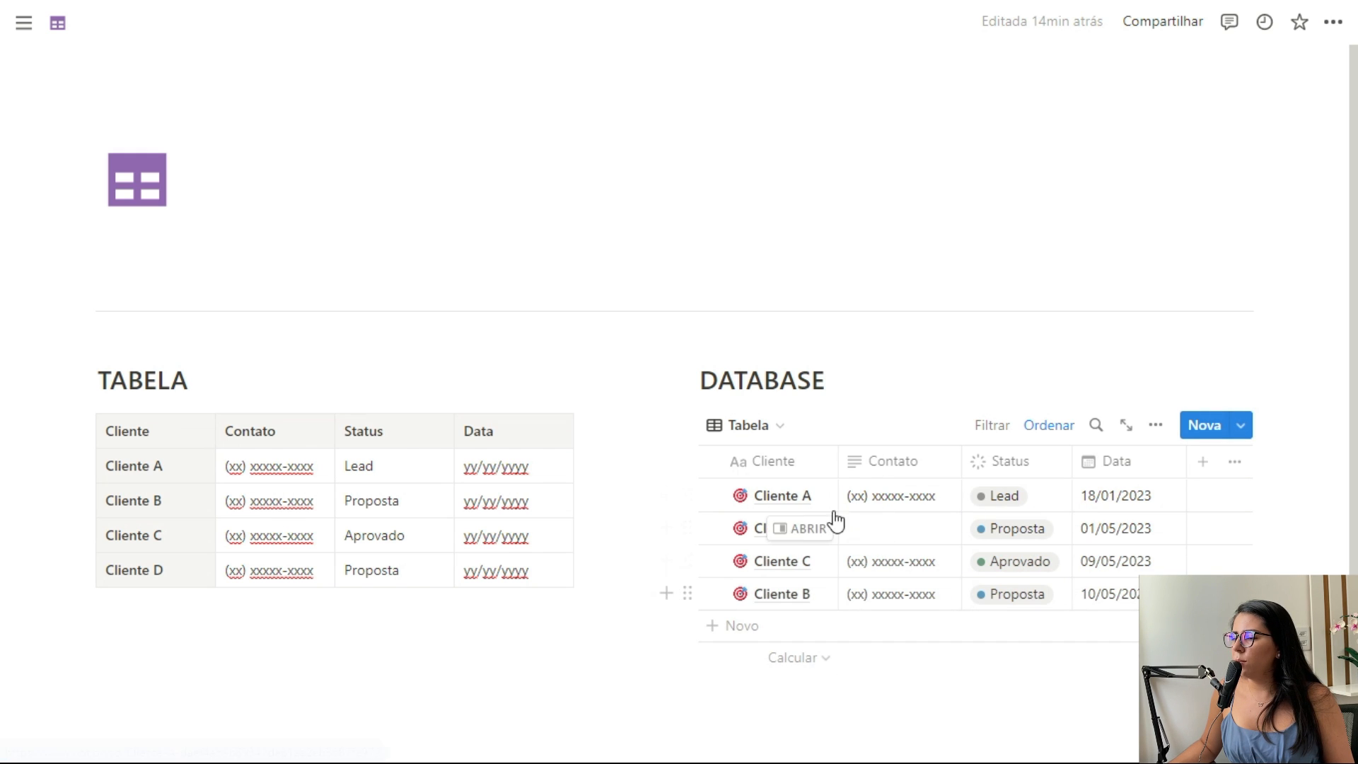
Open Cliente A's record as a page and add a divider to its empty body
left_click(811, 498)
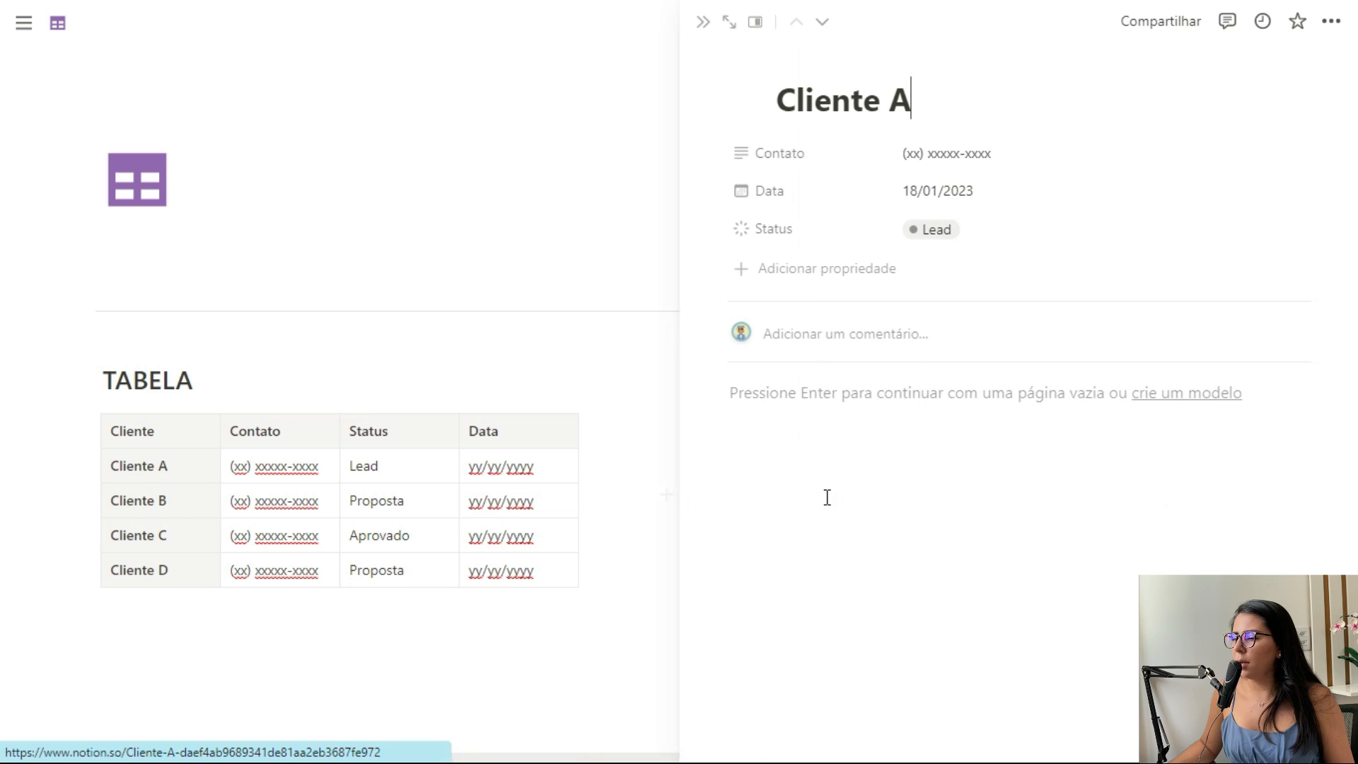
left_click(736, 411)
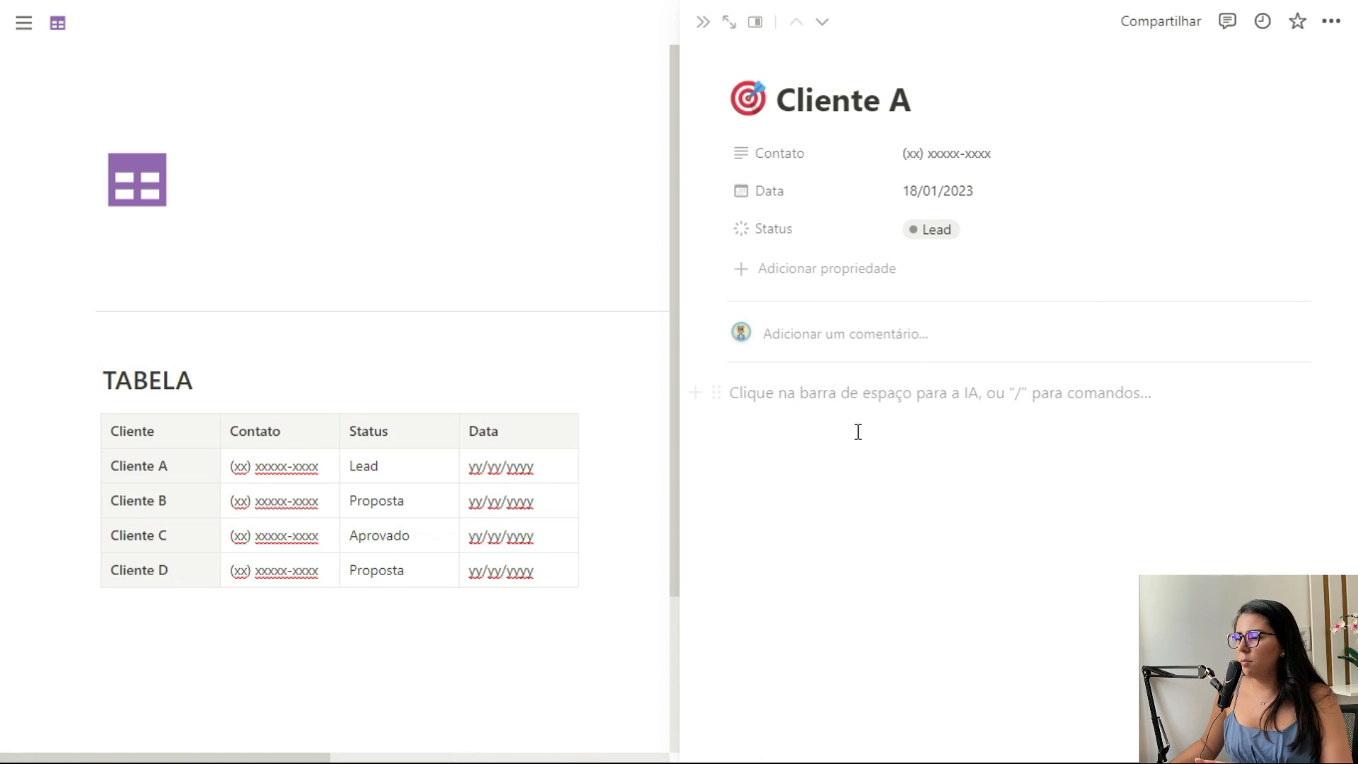
type("---")
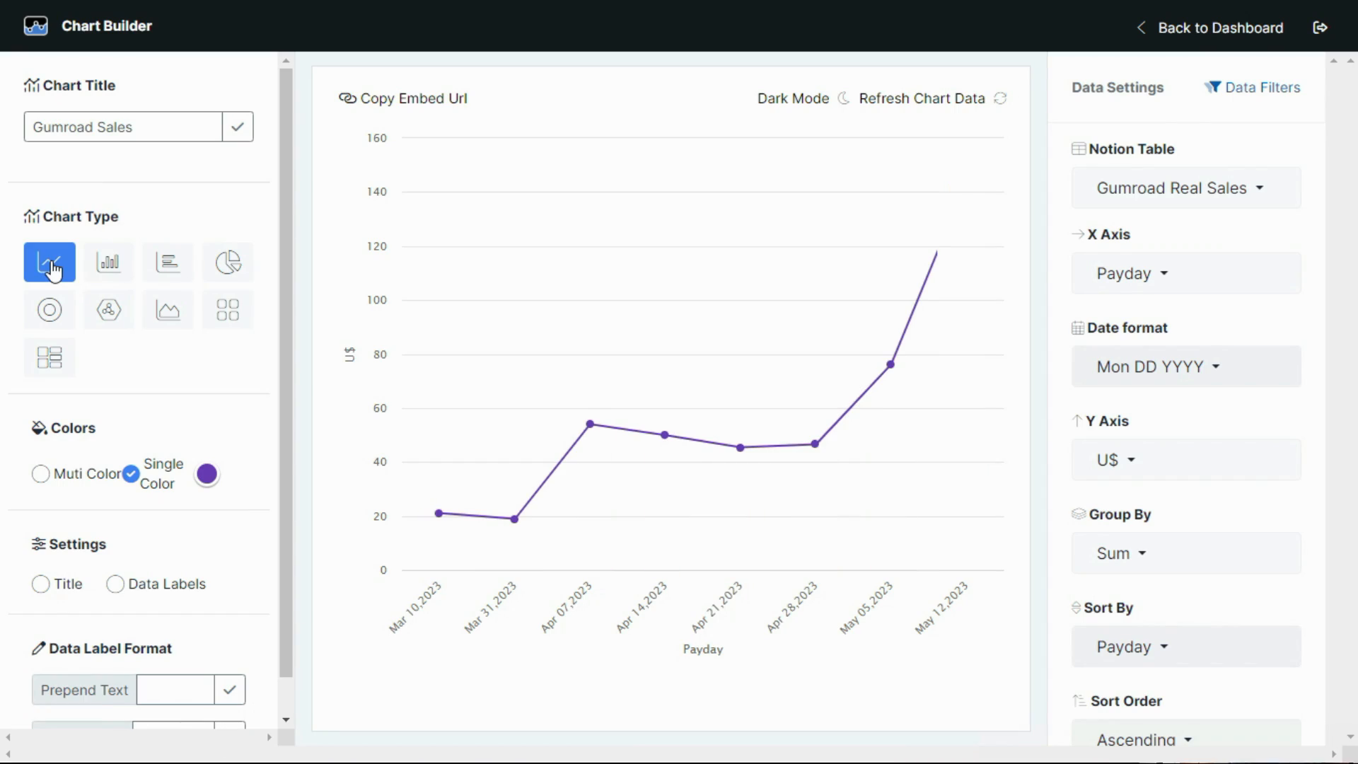
In Chart Builder, preview the Gumroad Sales chart in each of the other chart types and return to the column chart
left_click(109, 267)
left_click(176, 271)
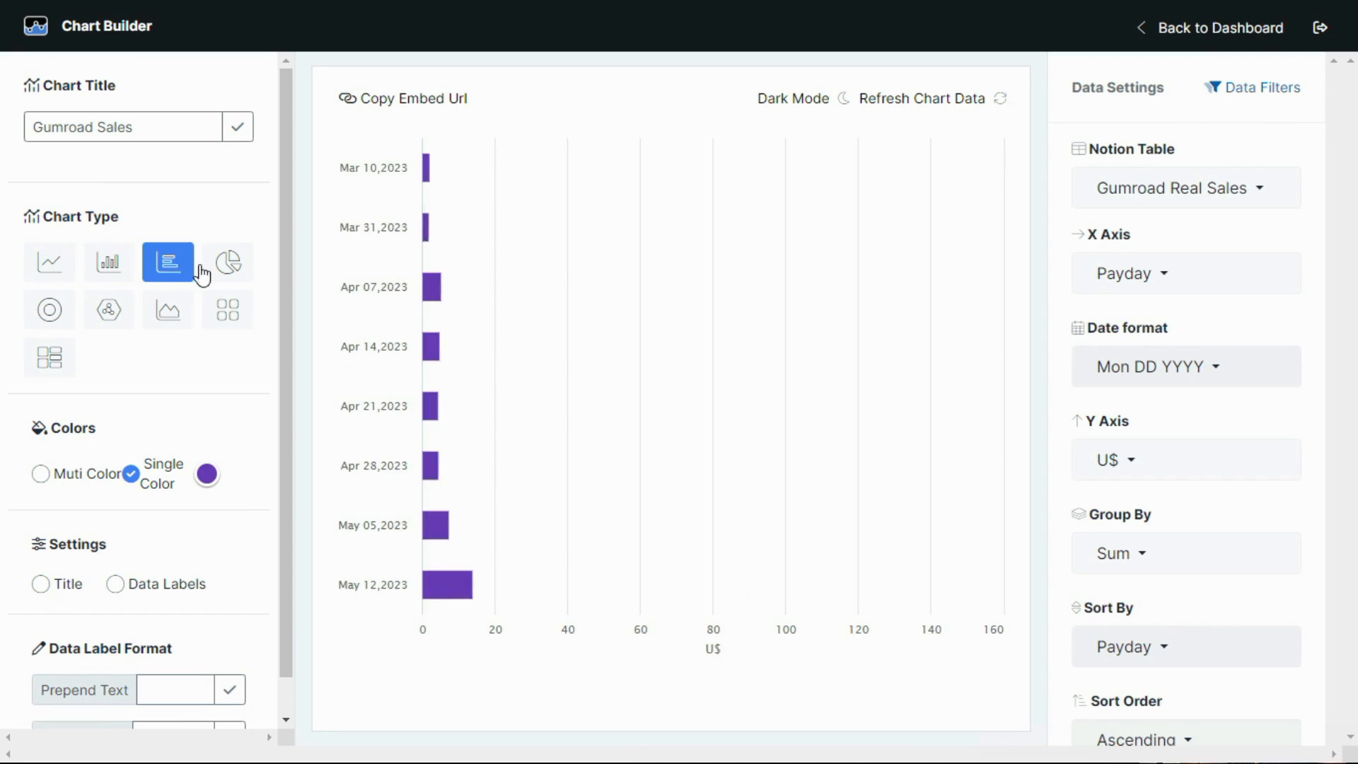
left_click(232, 274)
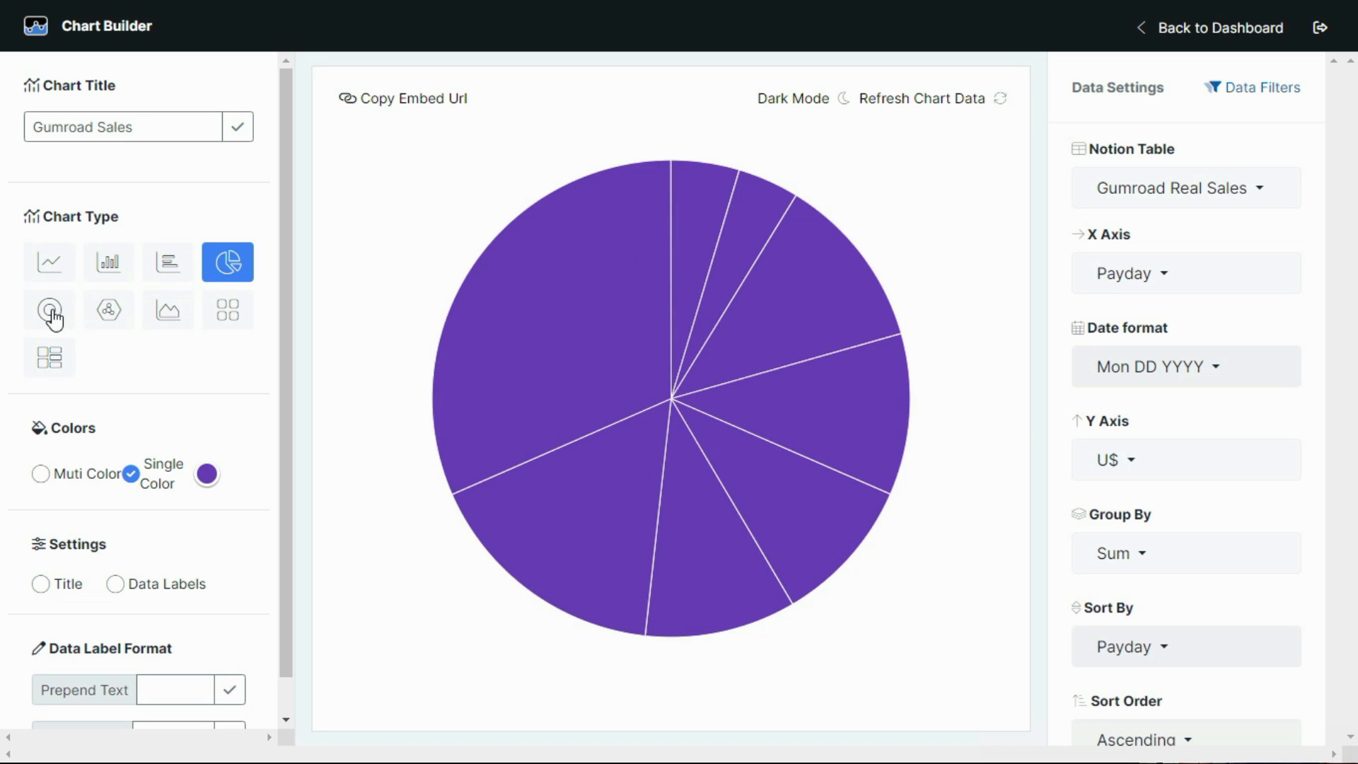
left_click(51, 312)
left_click(110, 312)
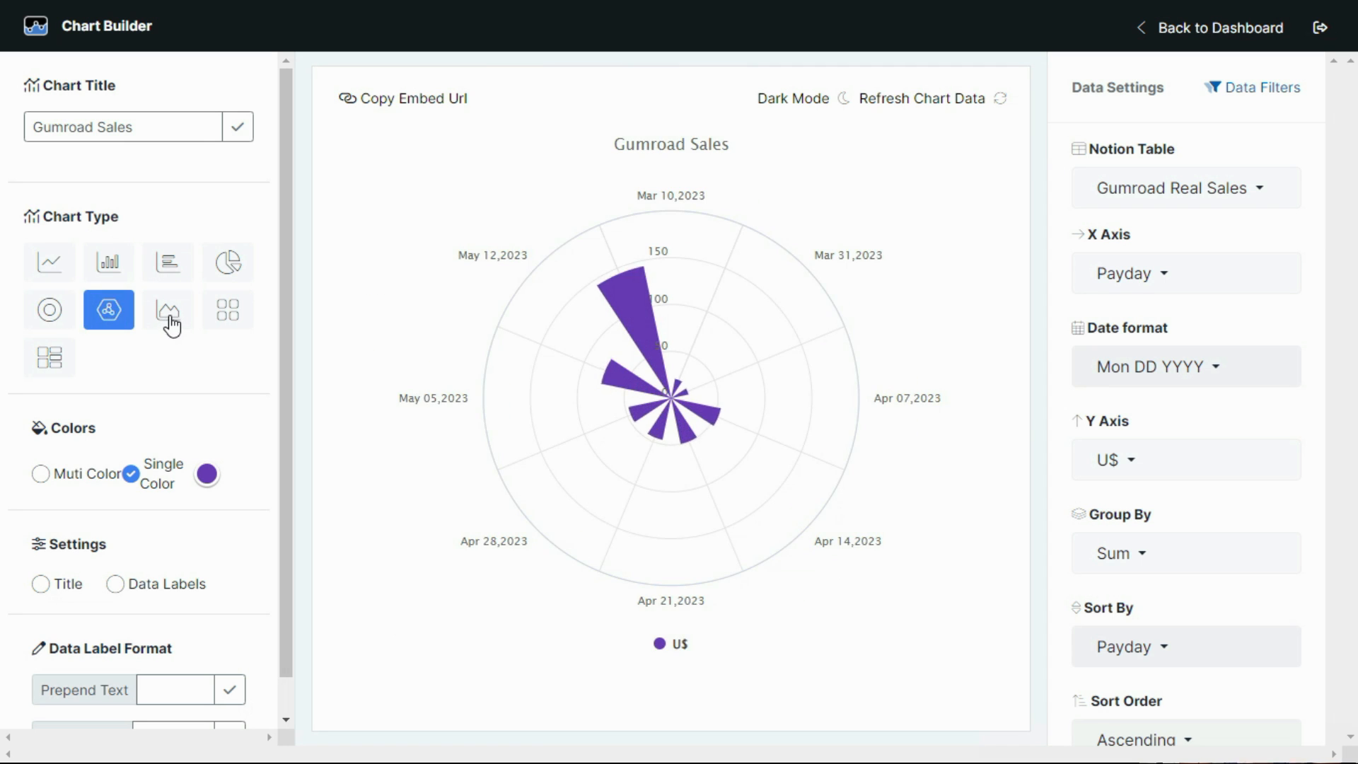
left_click(169, 324)
left_click(230, 319)
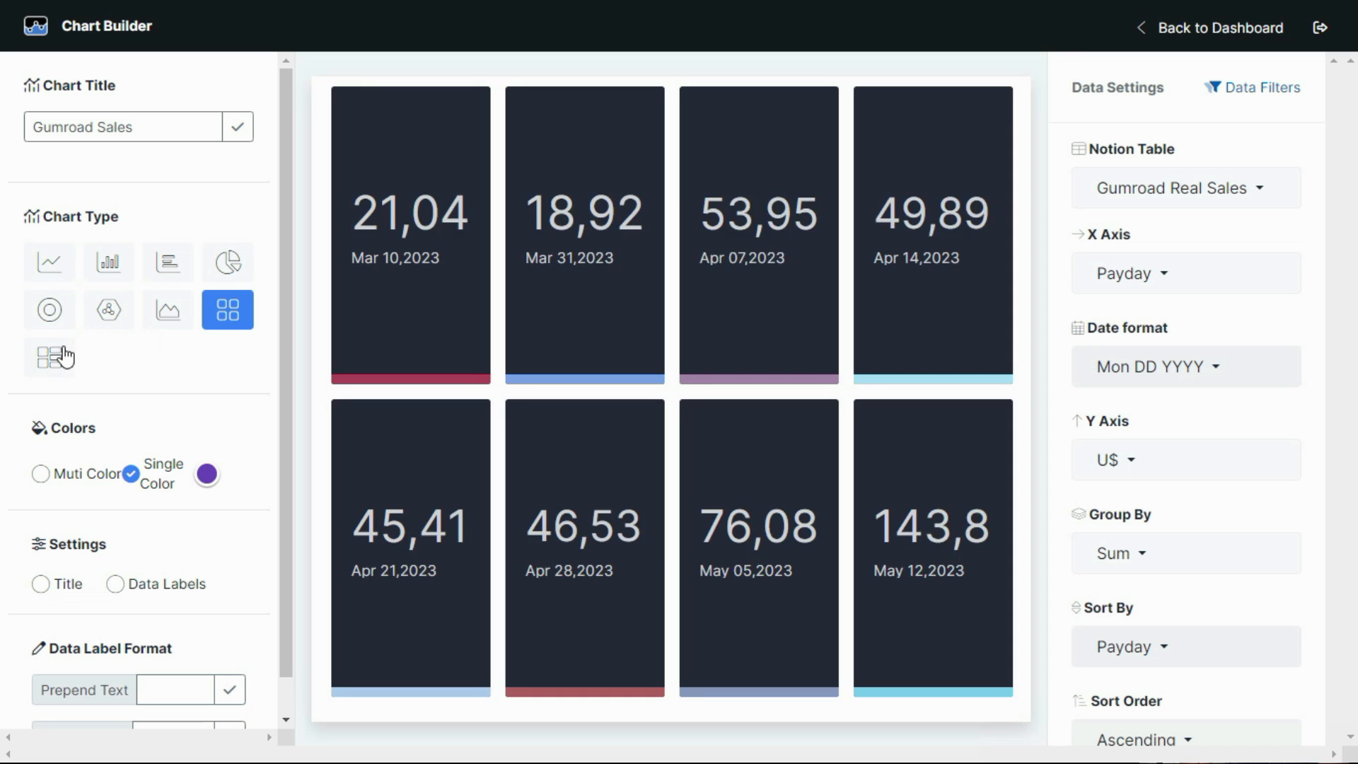
left_click(64, 357)
left_click(113, 265)
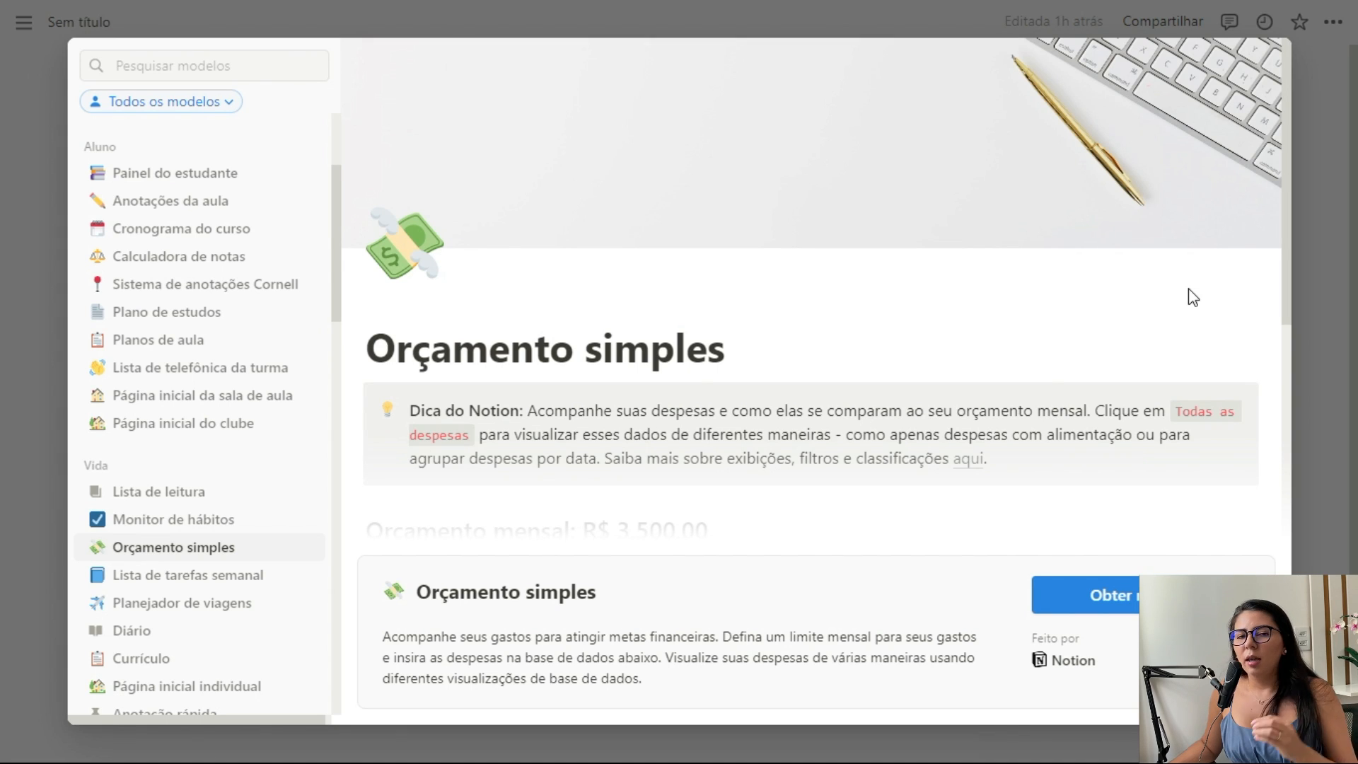
Examine the expense database in the Orçamento simples template preview
scroll(1193, 297, "down", 5)
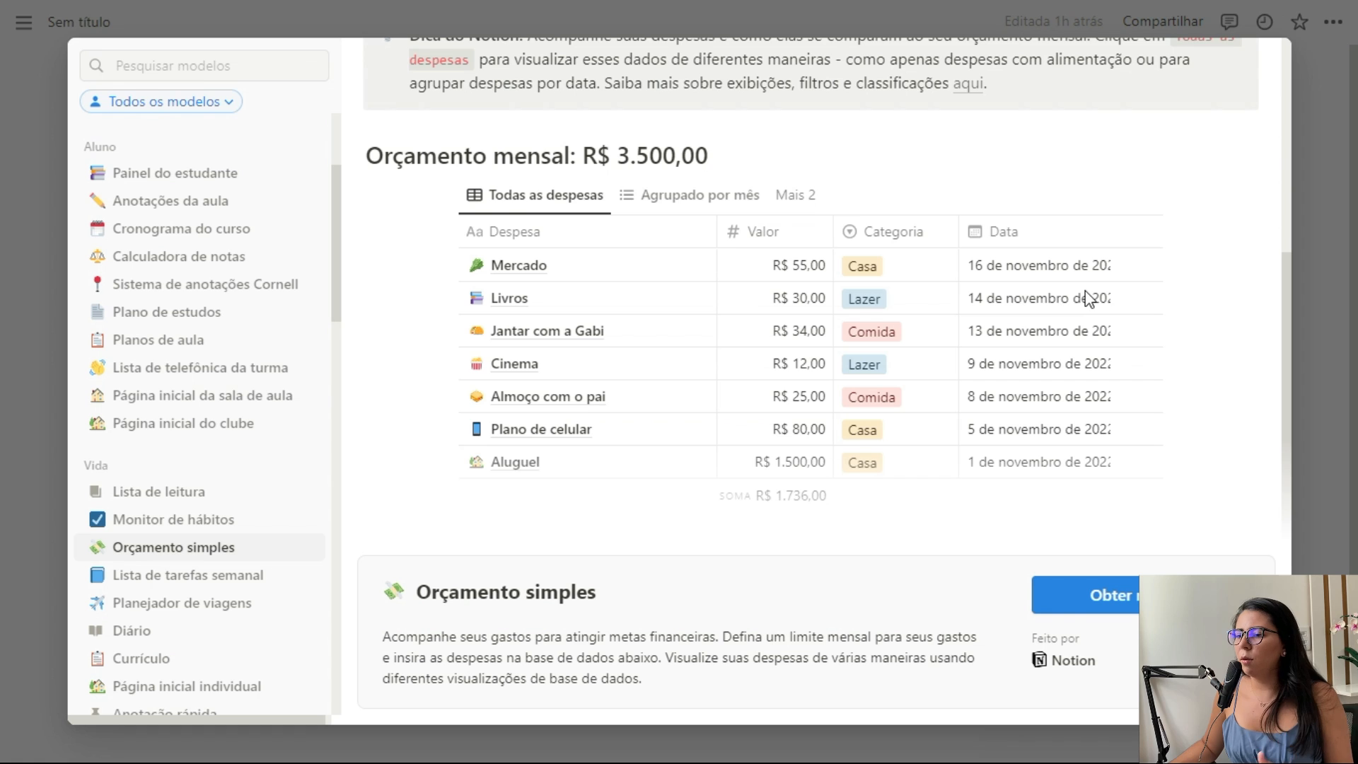
Review the Orçamento simples template preview and add the template to the page
scroll(849, 225, "up", 3)
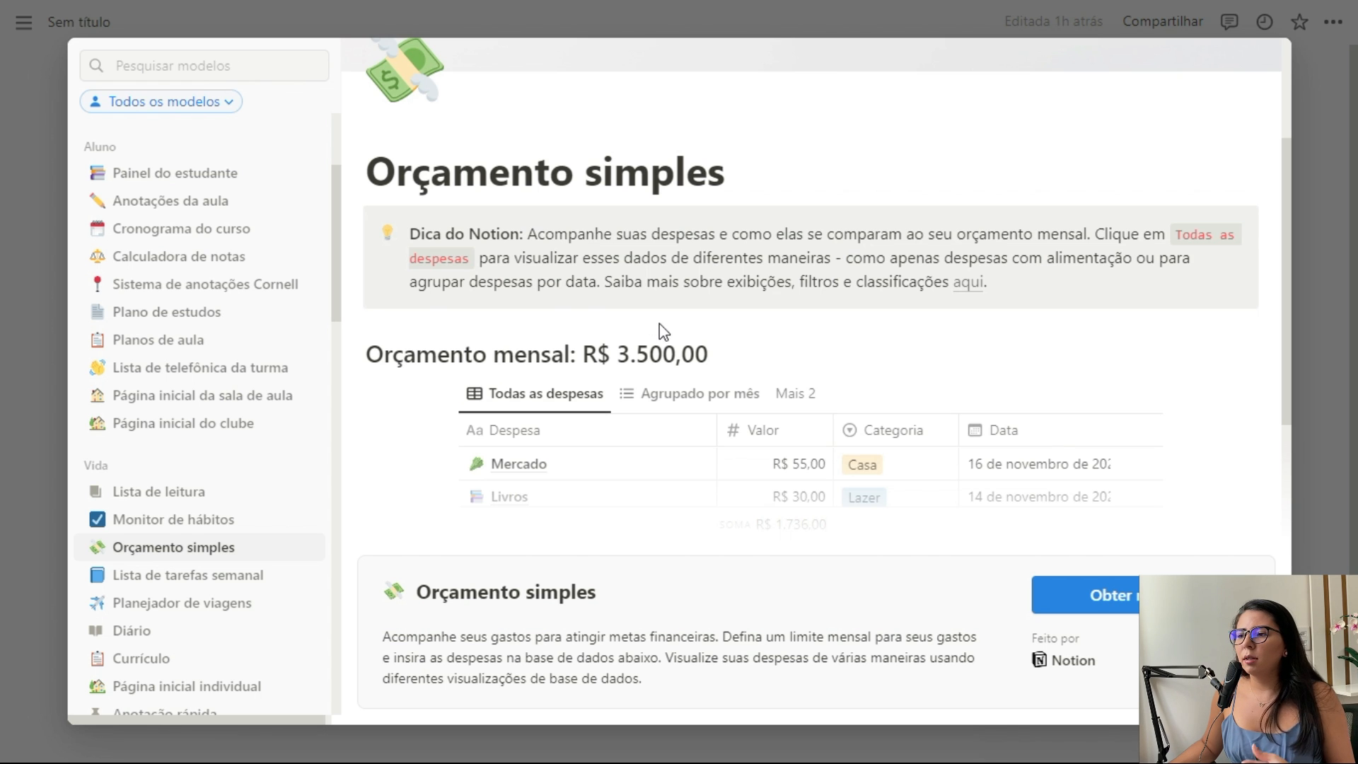
scroll(675, 340, "up", 2)
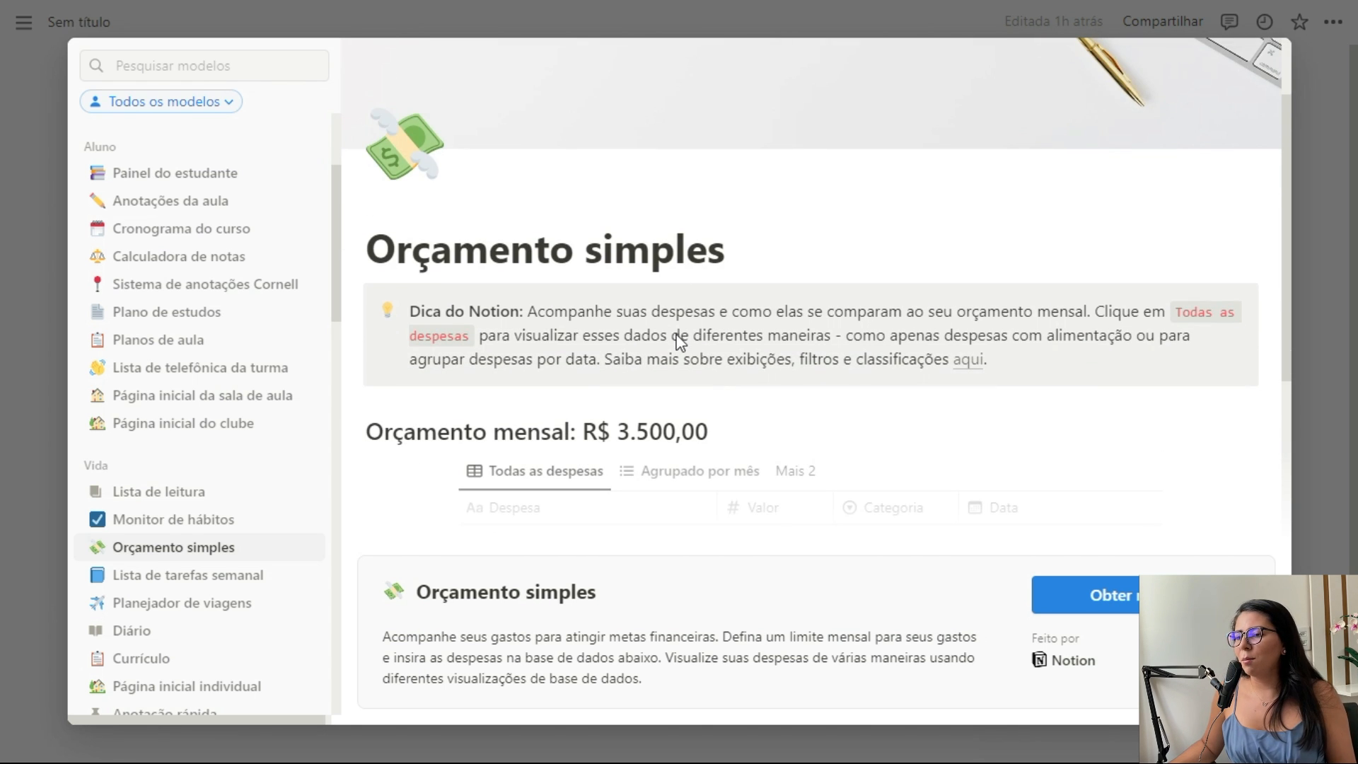
left_click(1134, 595)
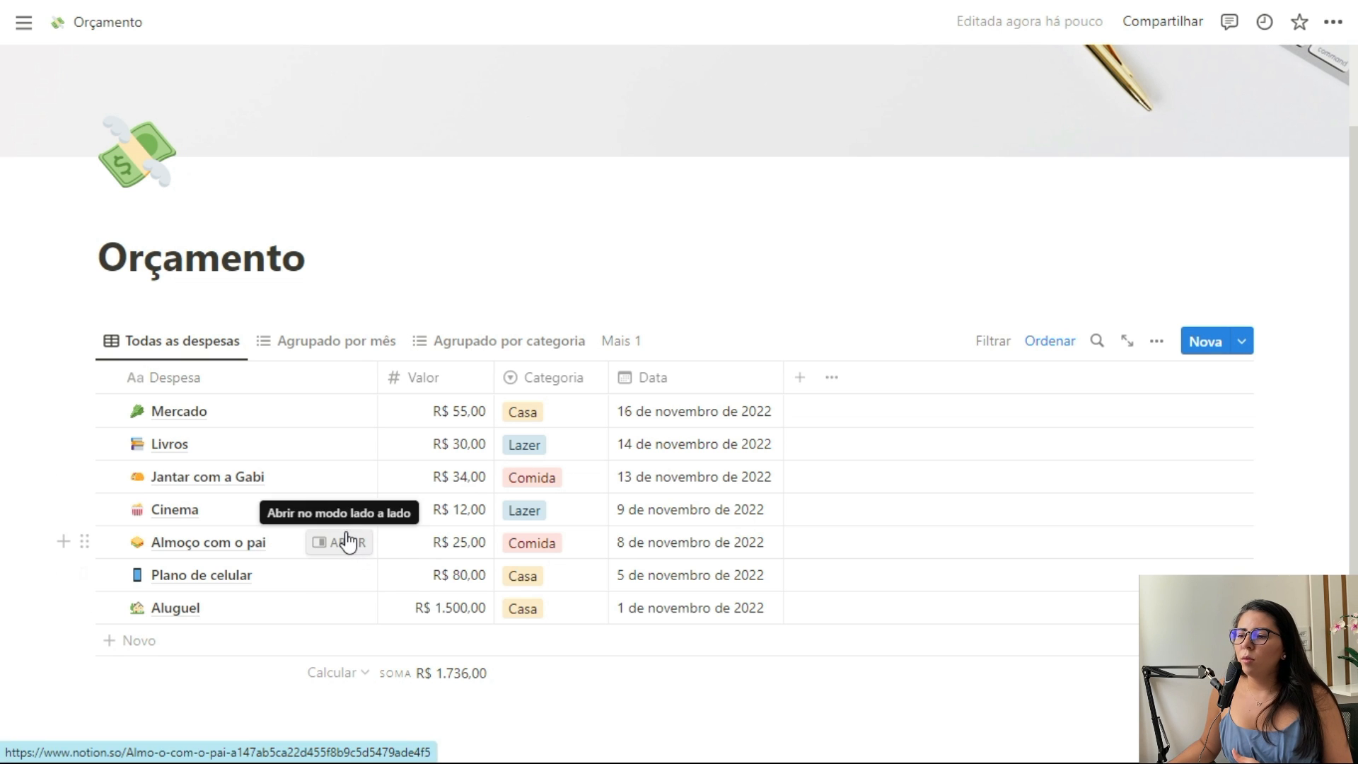
Compare the budget's expenses in the view grouped by category with the Todas as despesas table view
scroll(523, 297, "down", 2)
left_click(545, 241)
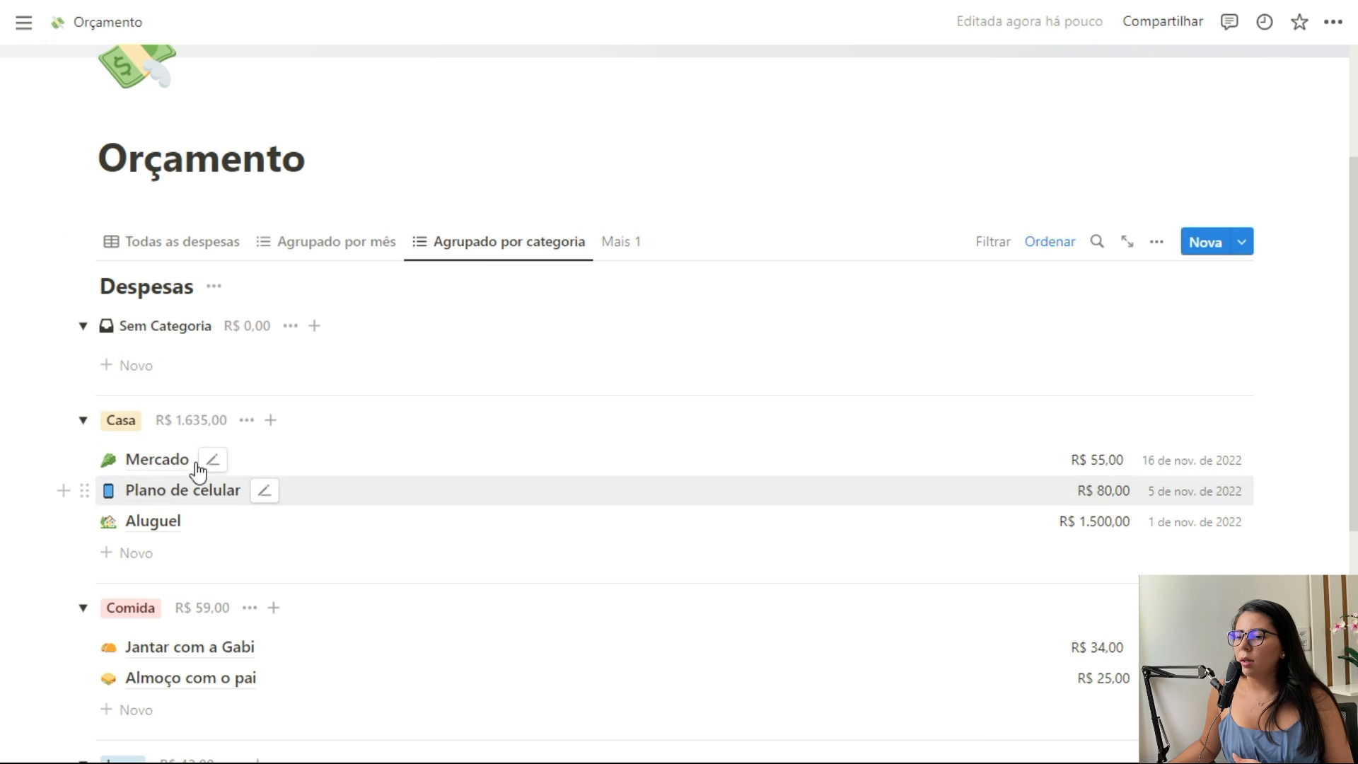
left_click(186, 242)
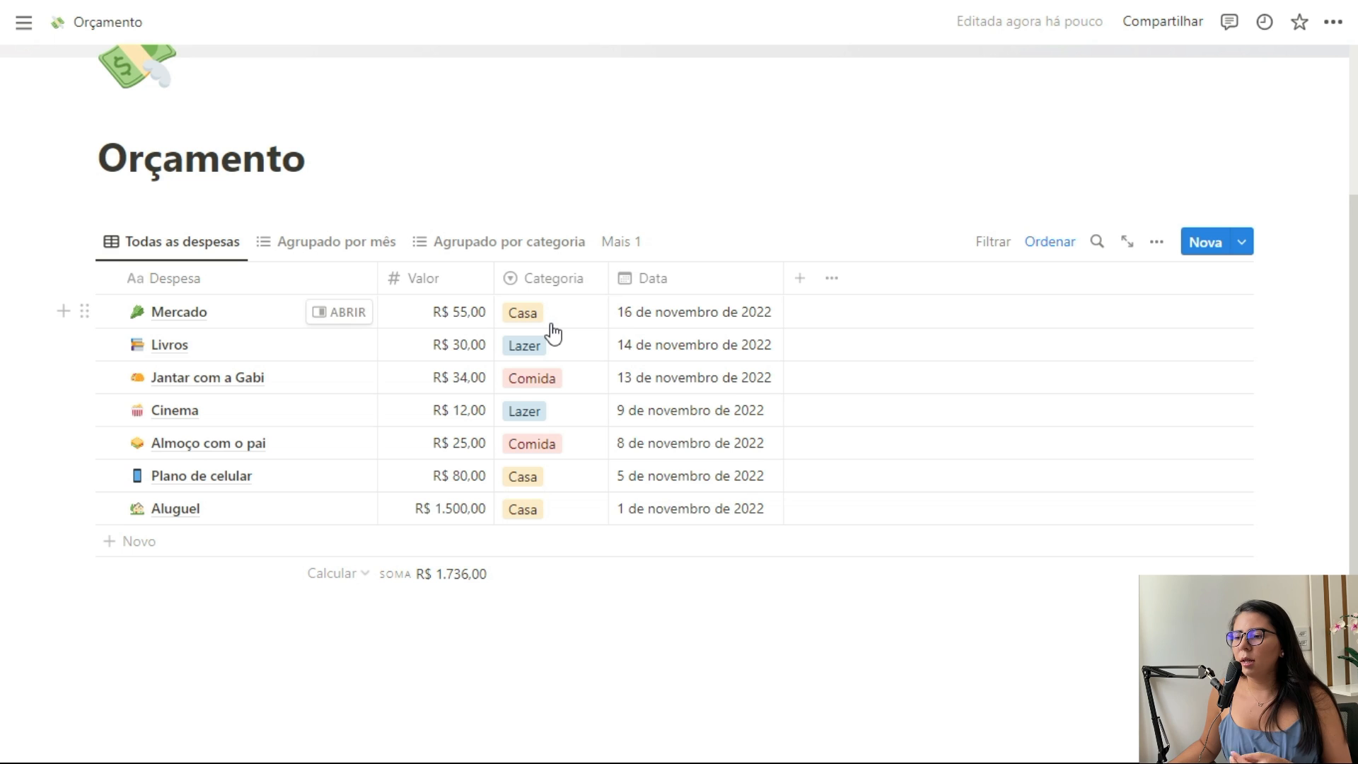
left_click(514, 253)
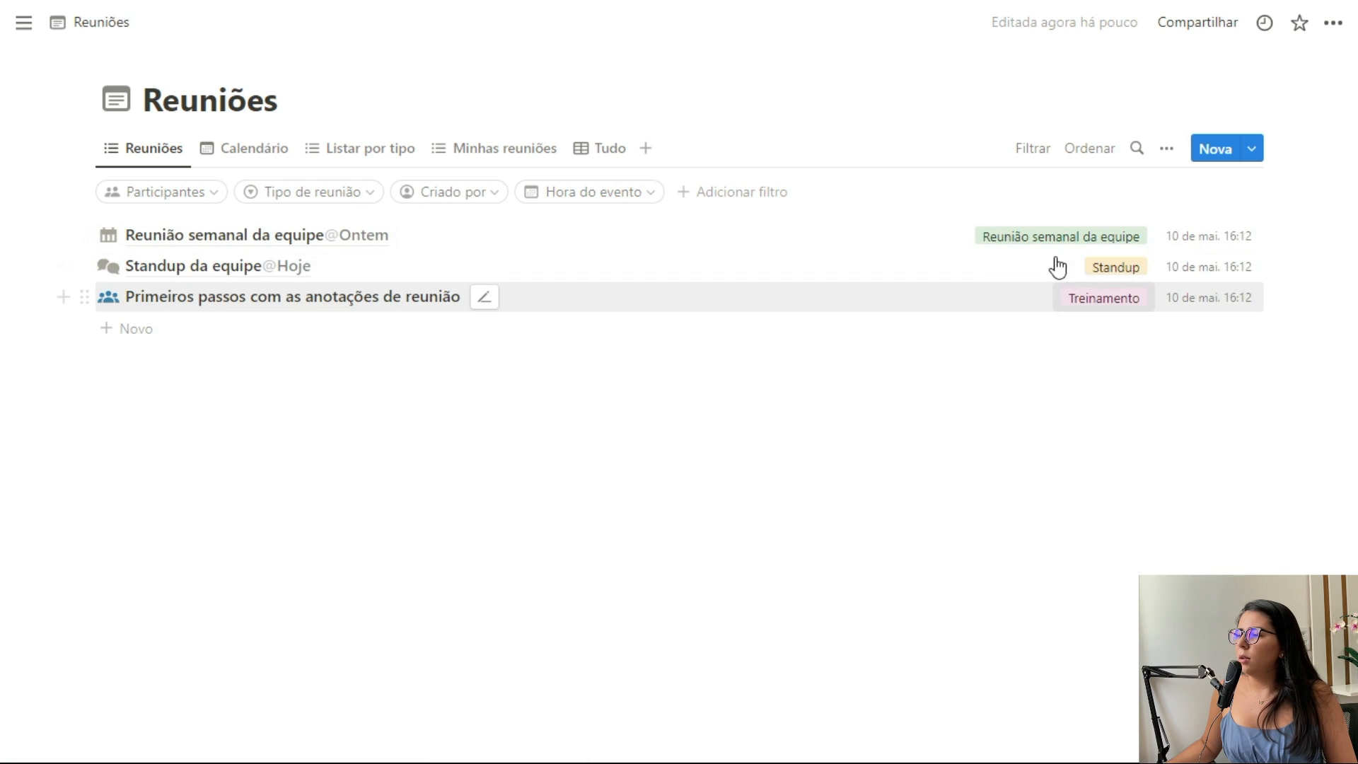
Open the property settings of the Reuniões list view
left_click(1171, 155)
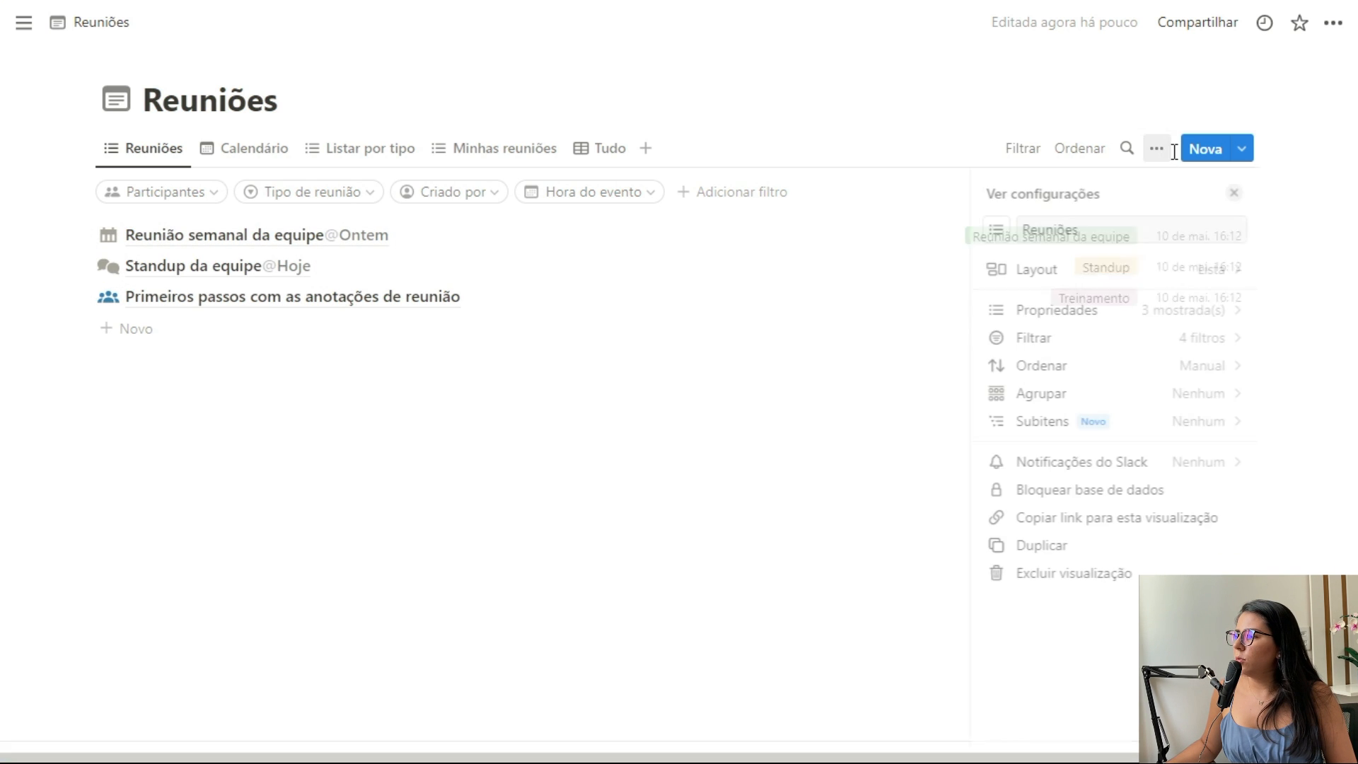
left_click(1144, 315)
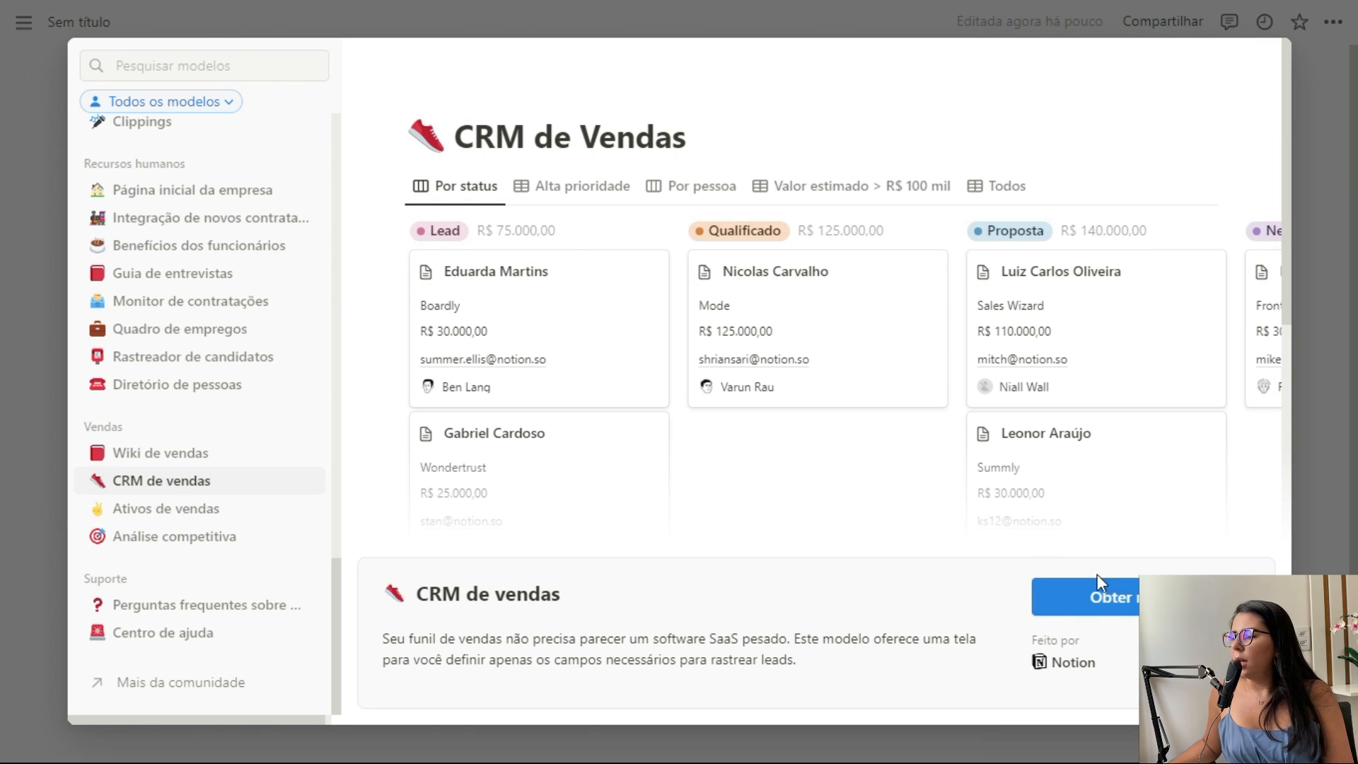
Add the CRM de vendas template and move the Wondertrust card from Lead to Qualificado on its status board
left_click(1109, 593)
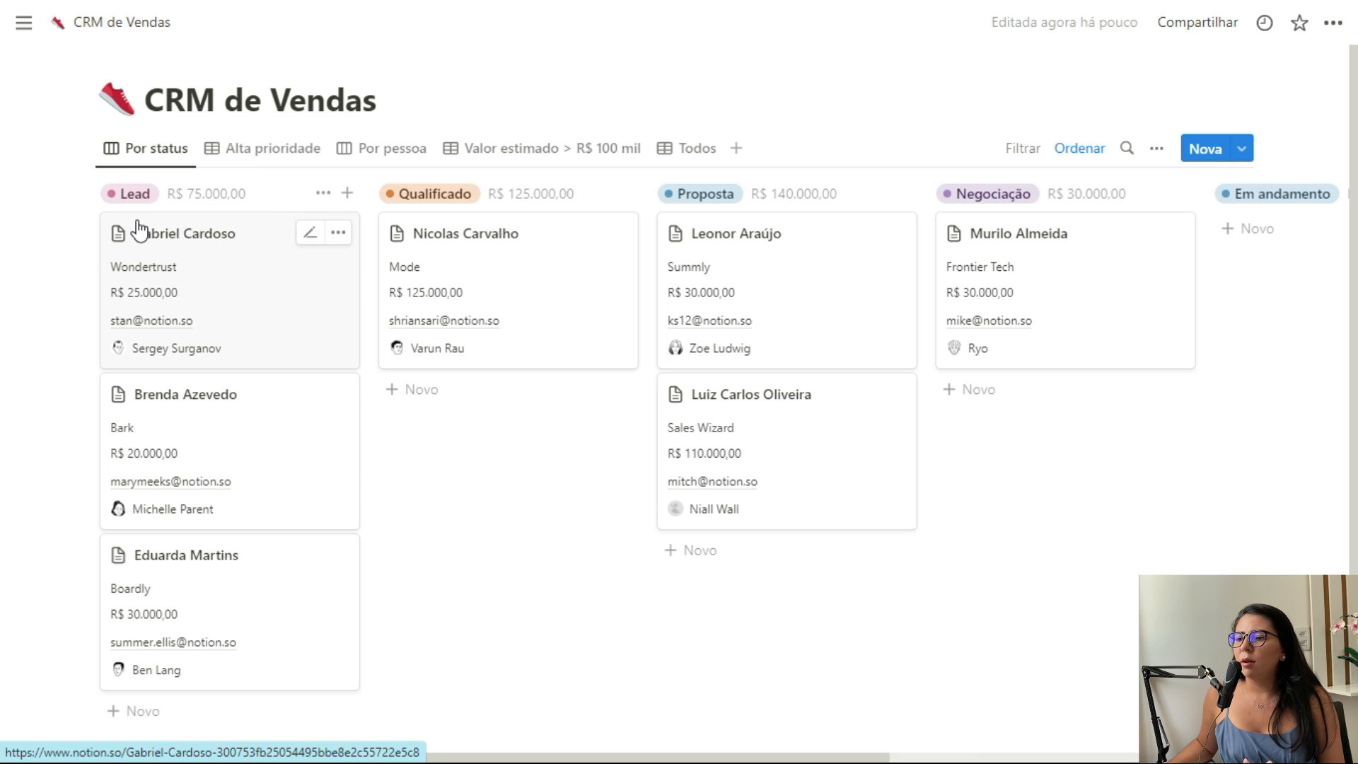
left_click_drag(231, 288, 473, 406)
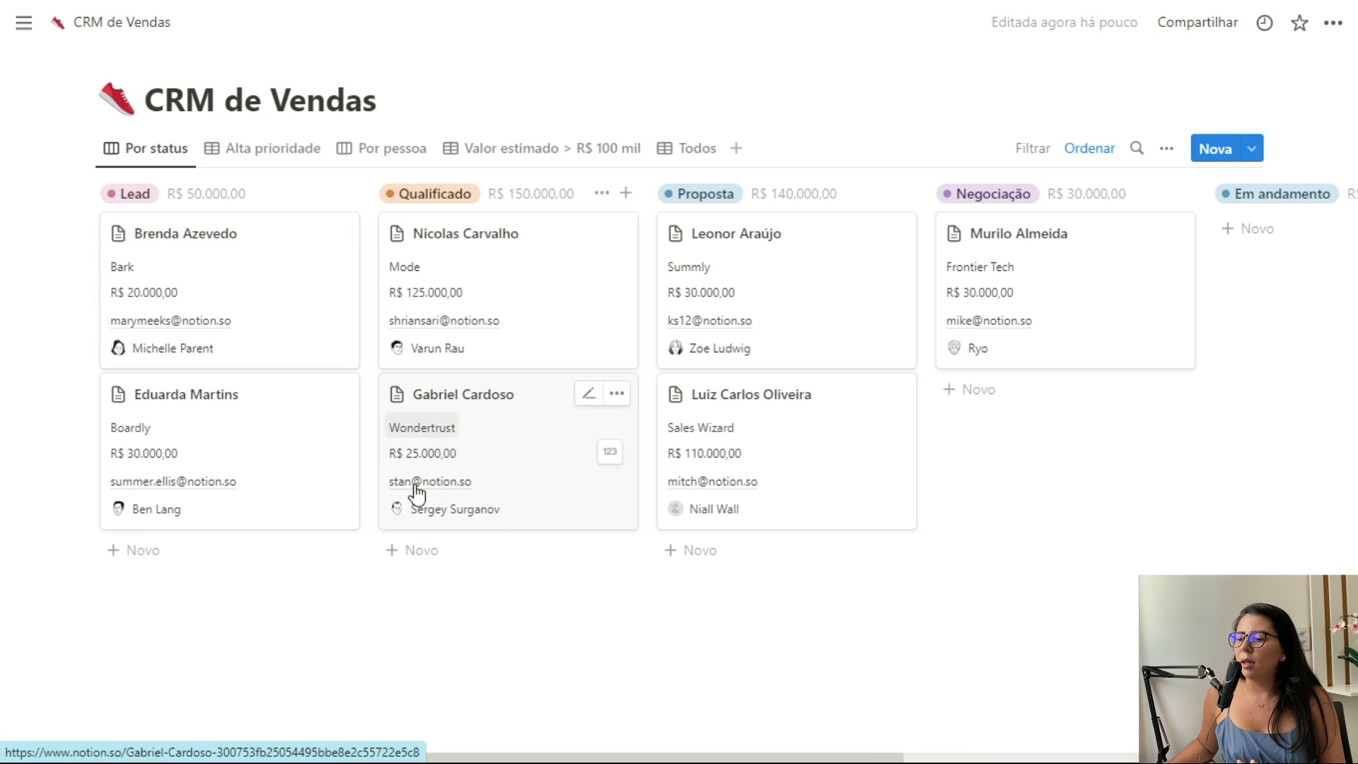
left_click_drag(558, 448, 647, 544)
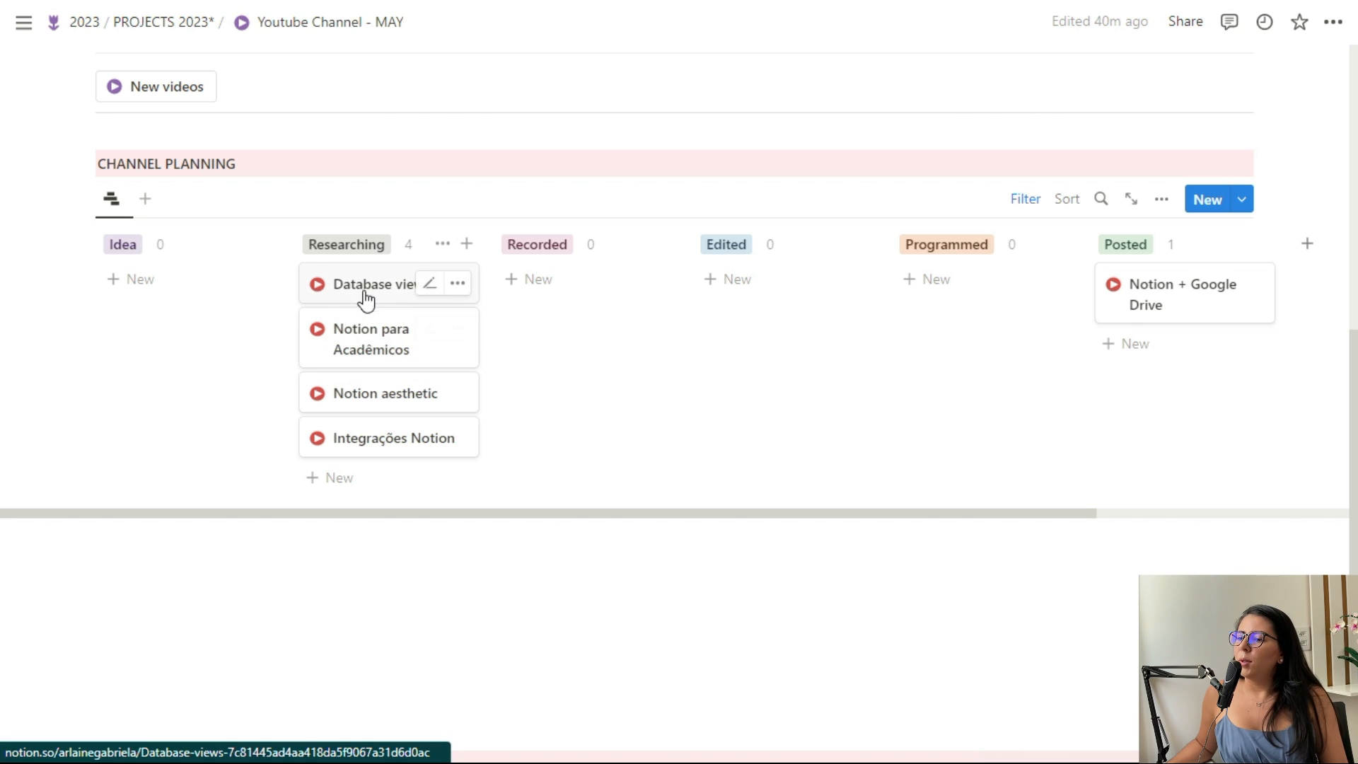
On the Channel Planning board, move the Database views card to Recorded, on to Edited, and back to Recorded
left_click_drag(355, 297, 541, 294)
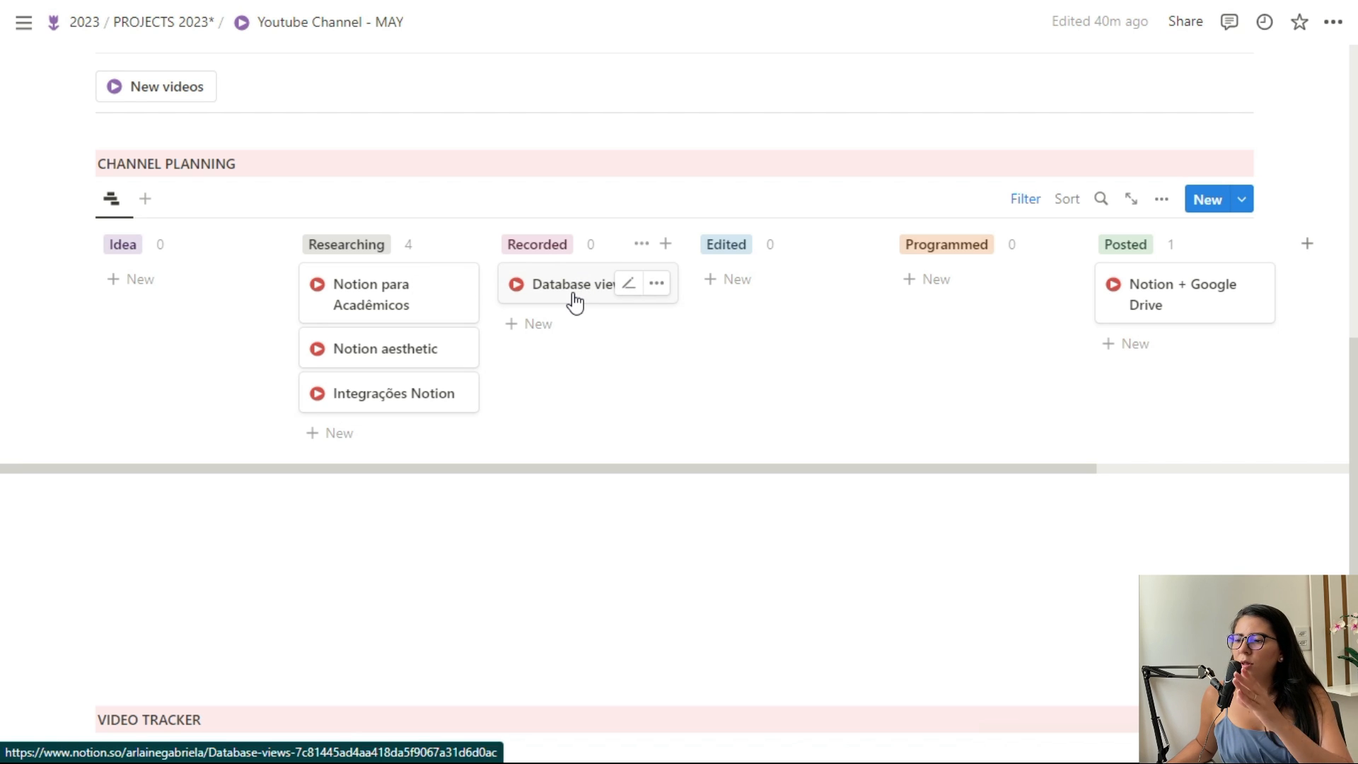
left_click_drag(569, 294, 751, 294)
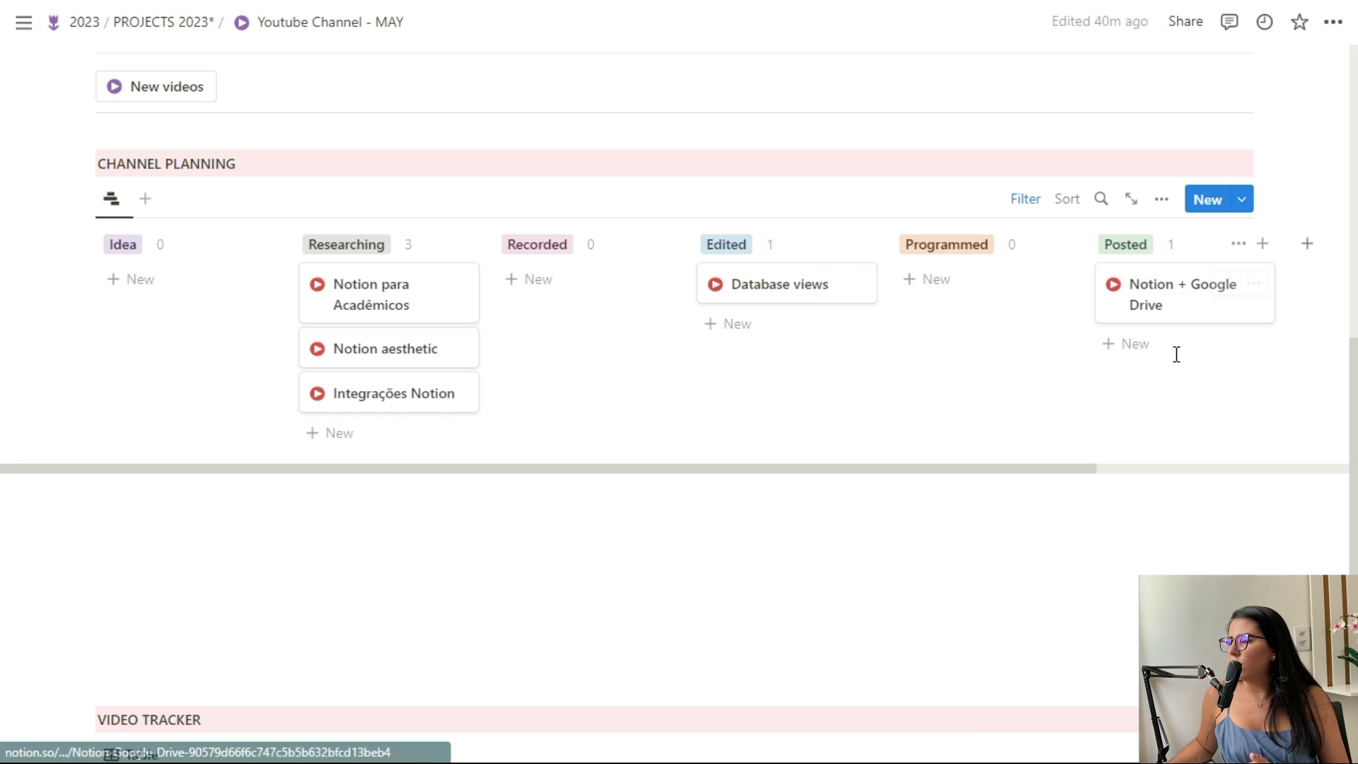
left_click_drag(797, 293, 612, 287)
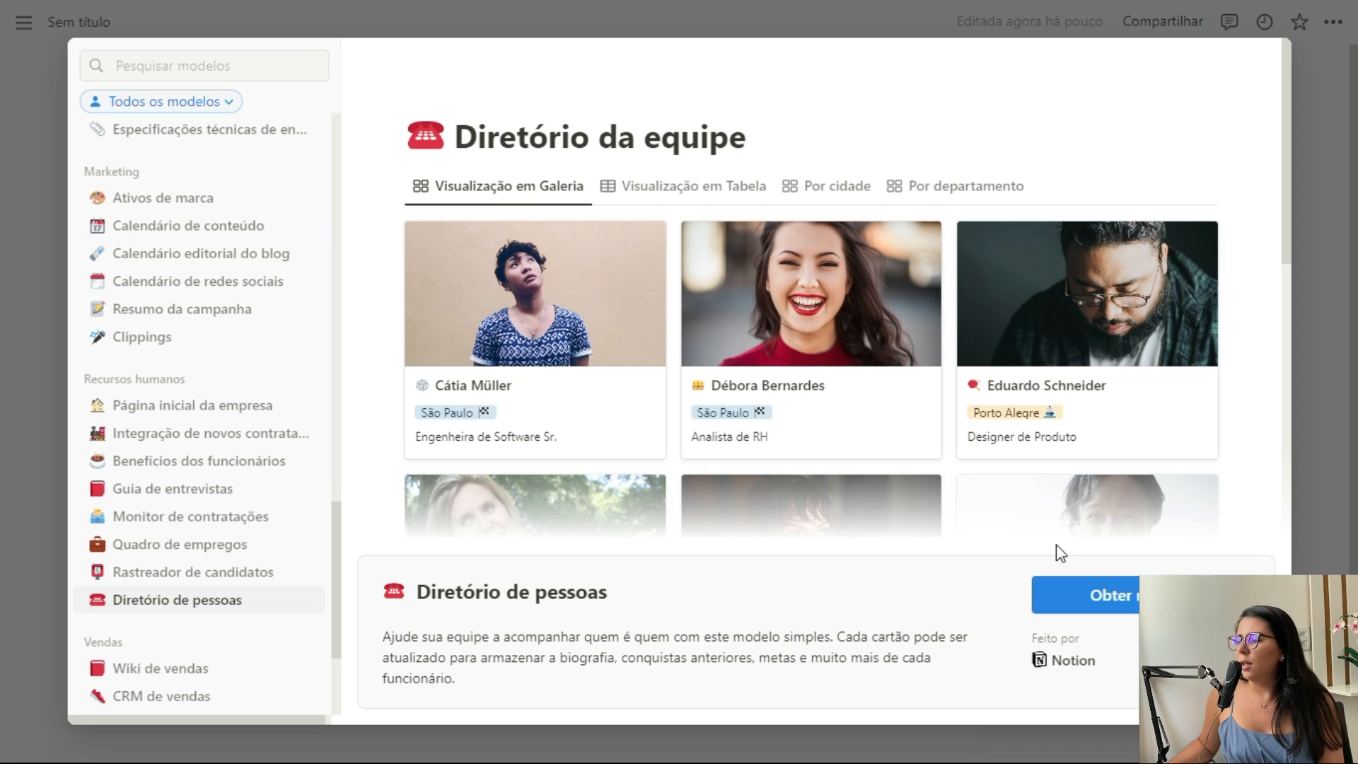
Add the Diretório de pessoas template and hide the Cargo, Cidade and Nome properties in its gallery view
key("Escape")
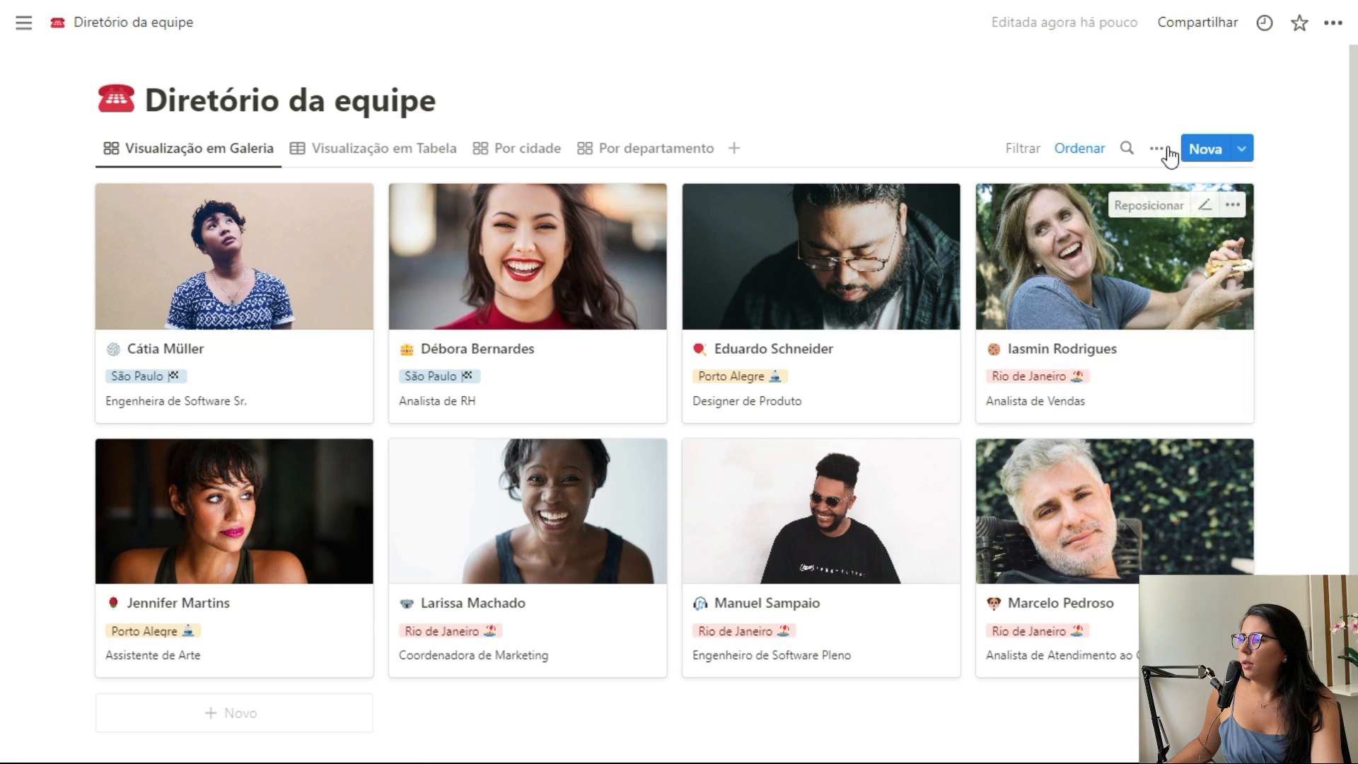
left_click(1156, 148)
left_click(1174, 310)
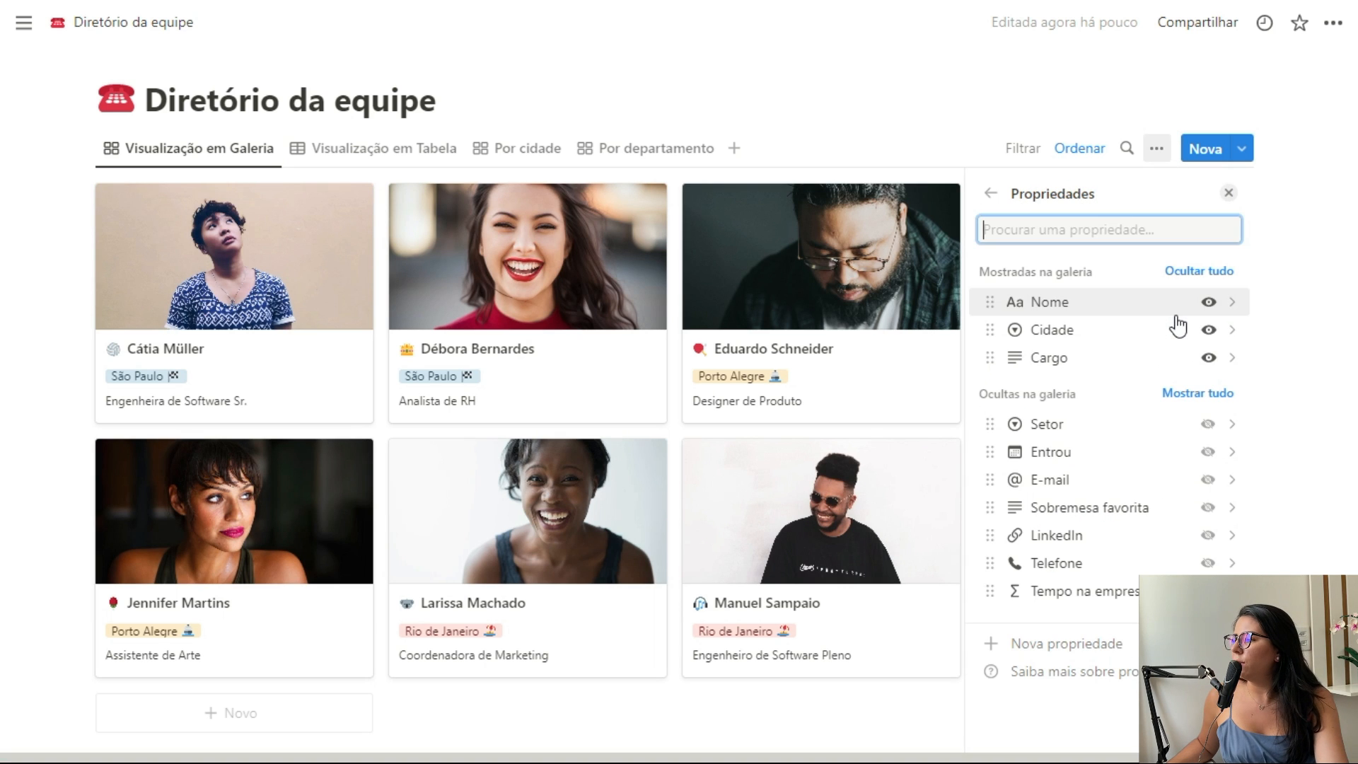
left_click(1208, 358)
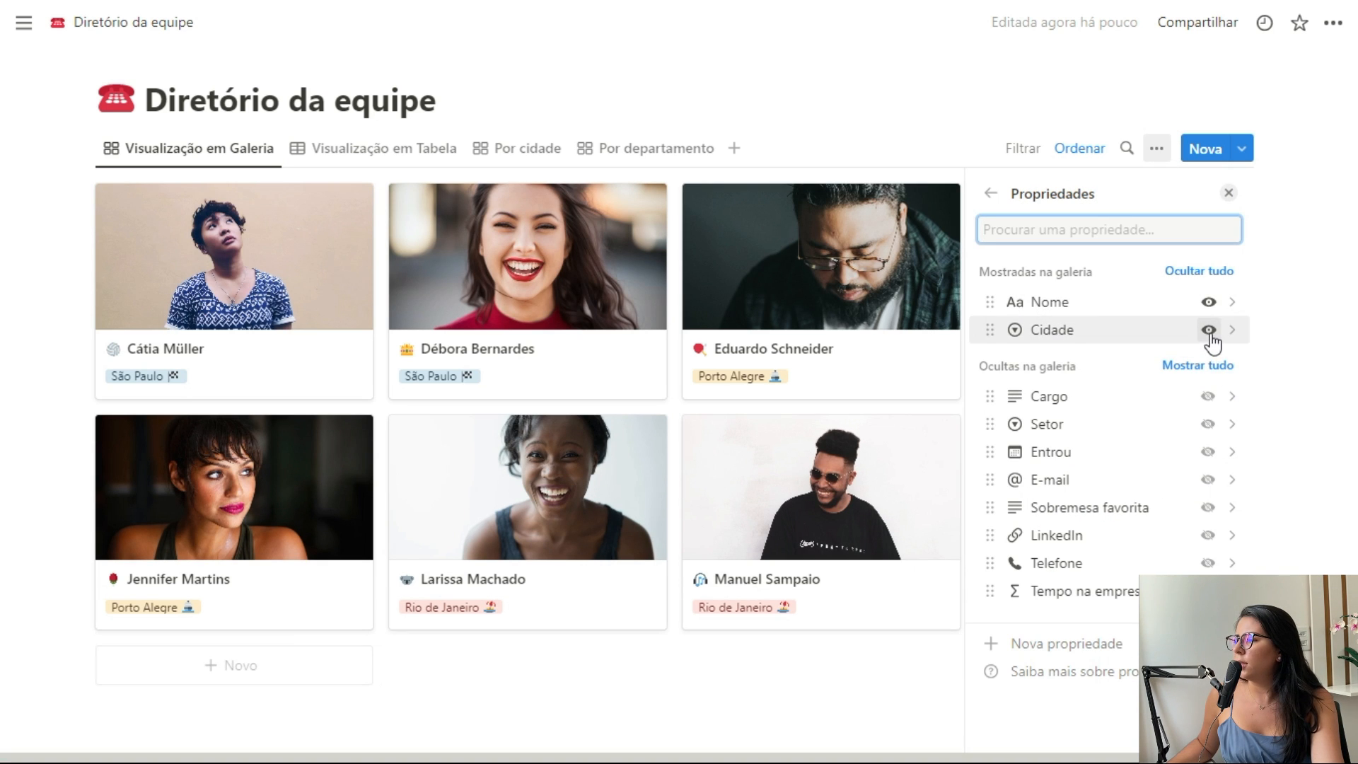
left_click(1208, 330)
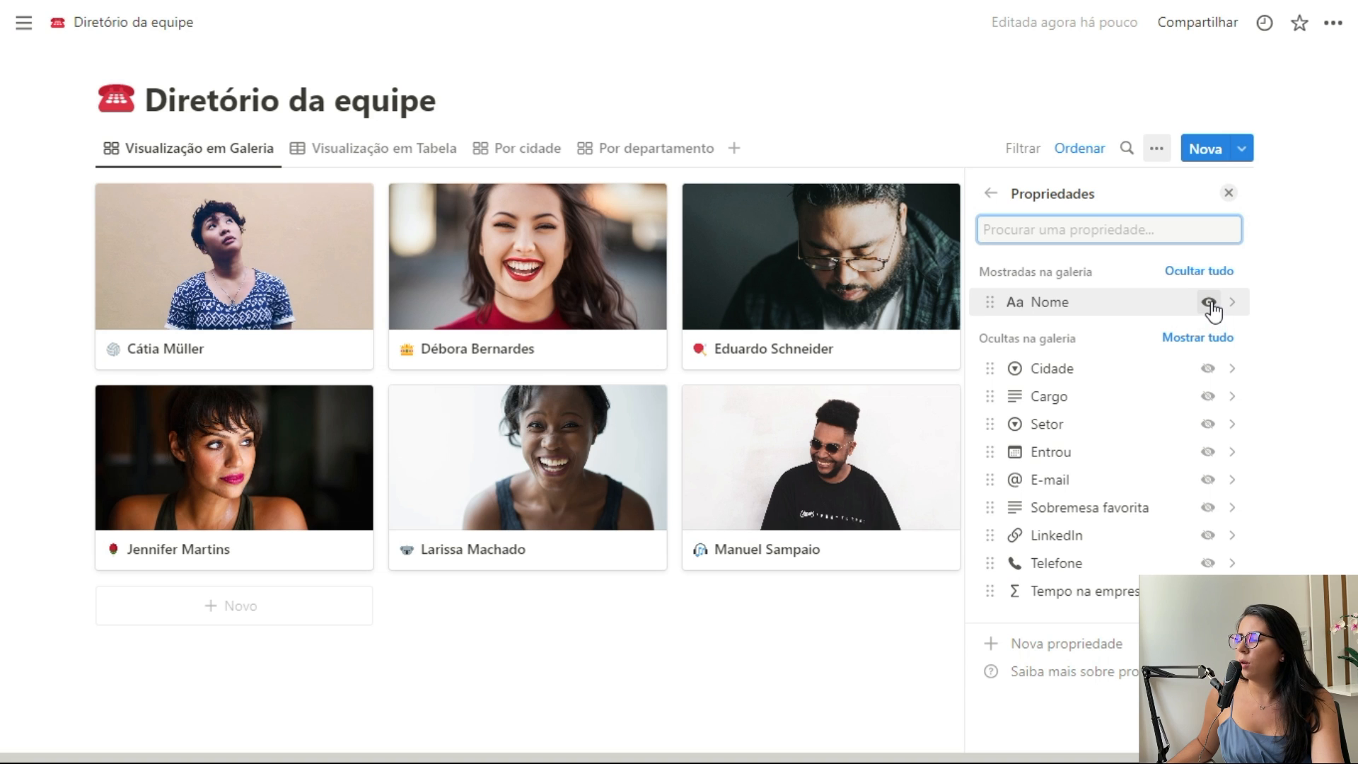
left_click(1209, 303)
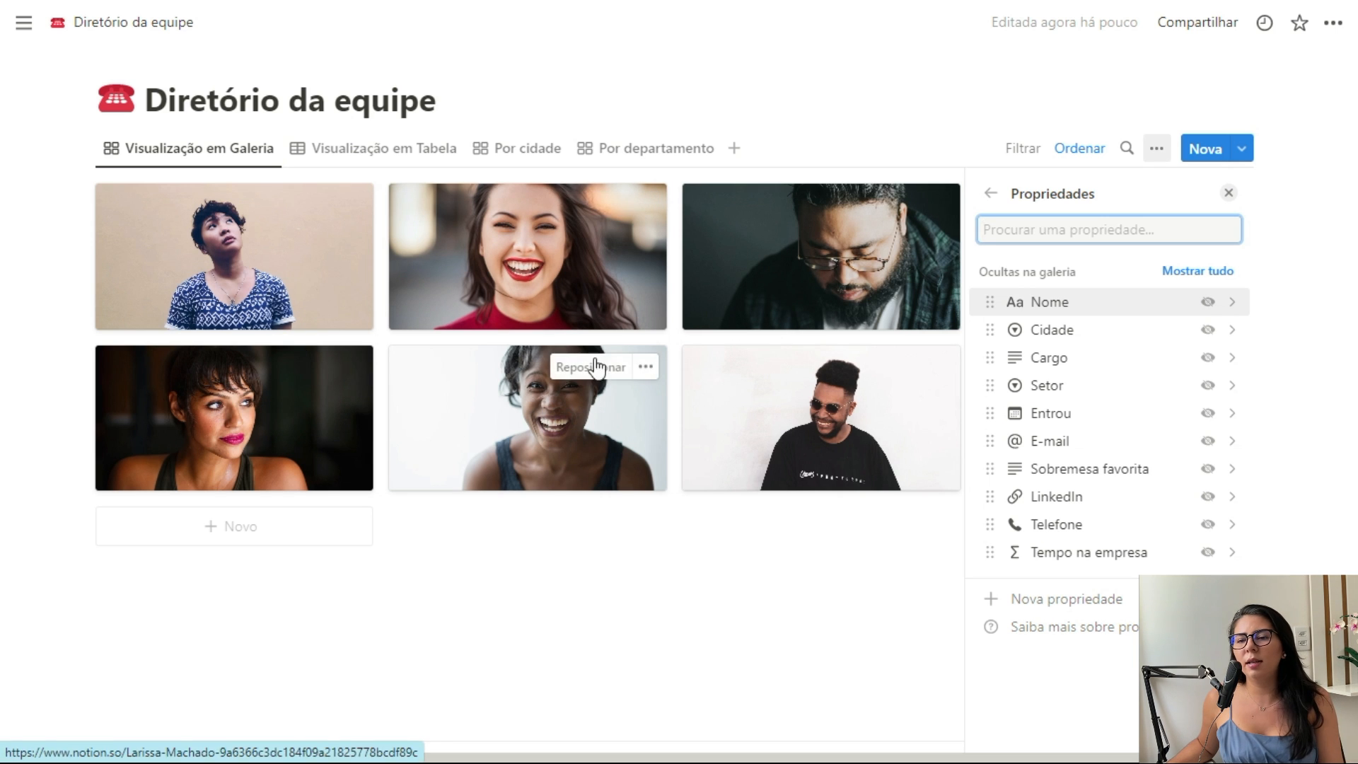
left_click(1228, 192)
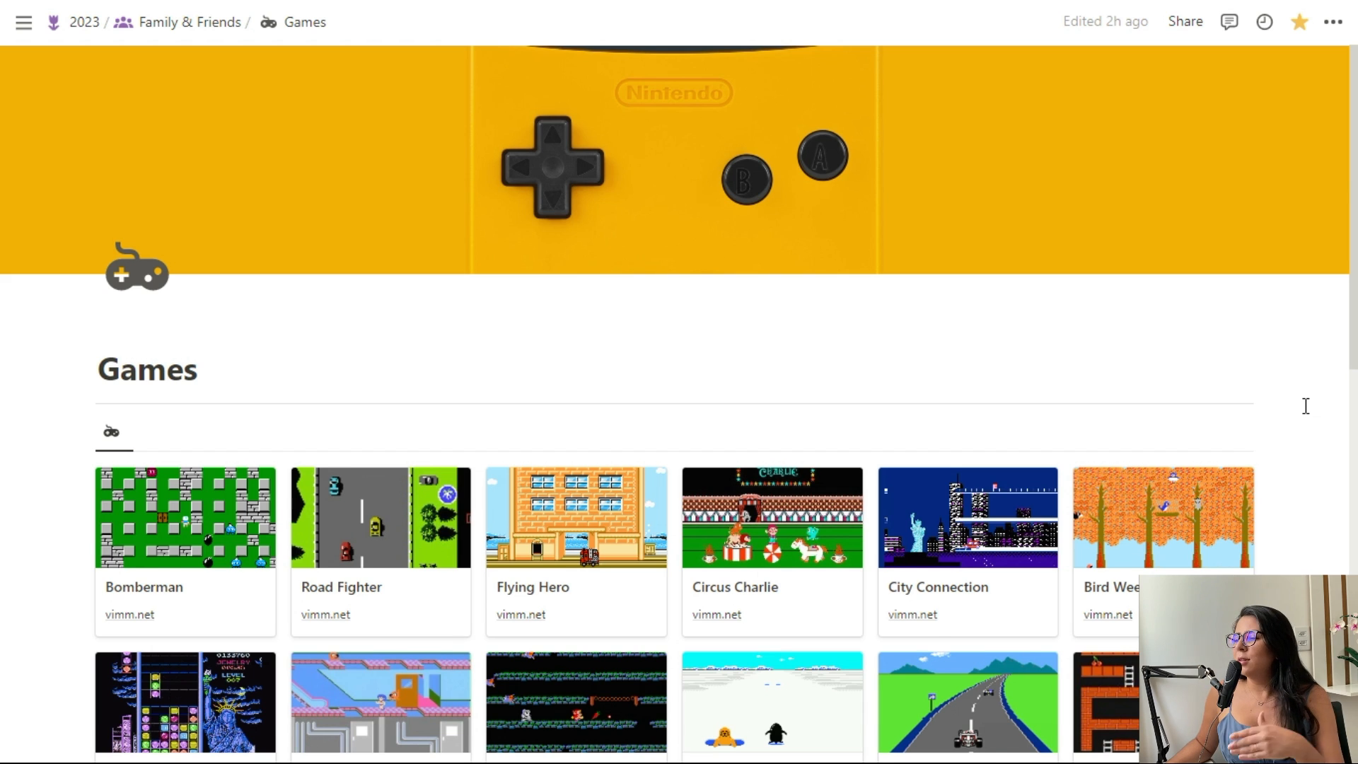
Try the Medium and Large card sizes in the Games gallery and switch Fit image on and off
scroll(1306, 406, "down", 2)
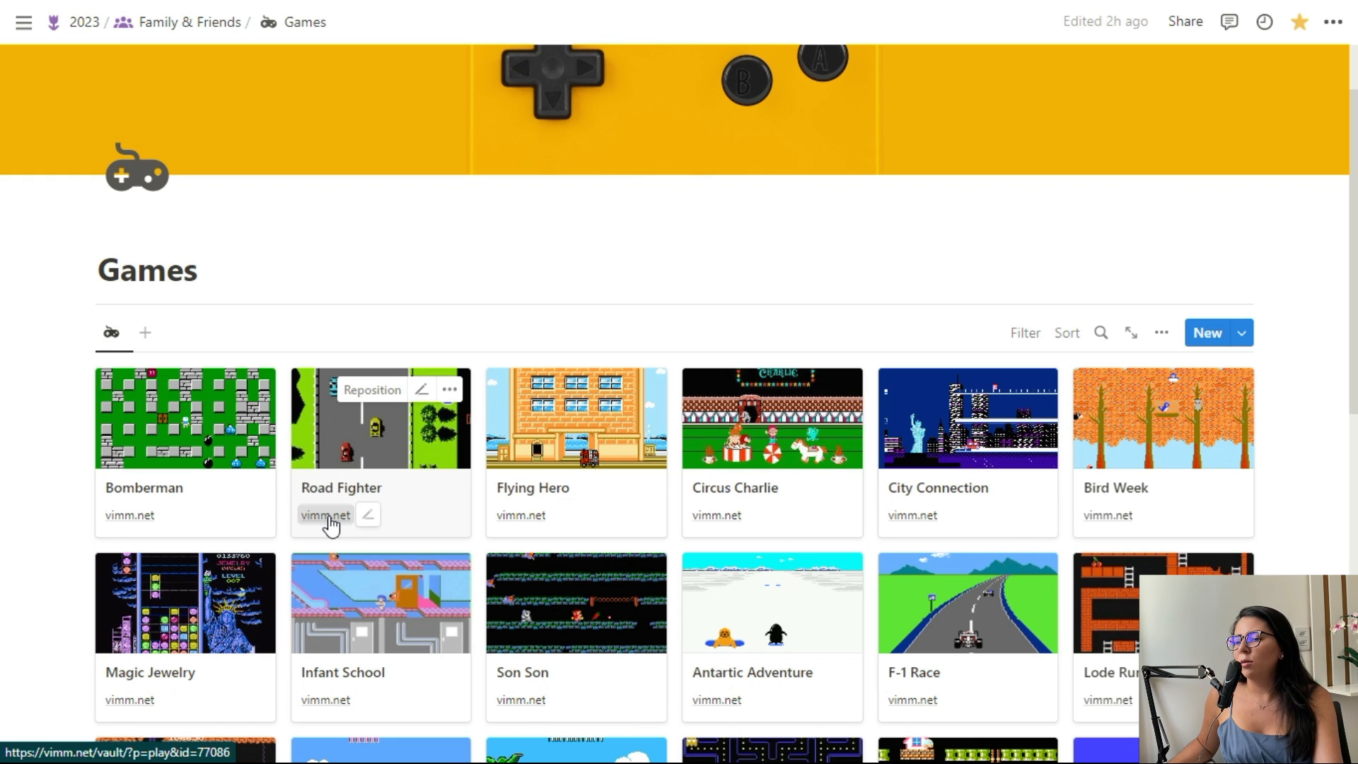
left_click(1166, 338)
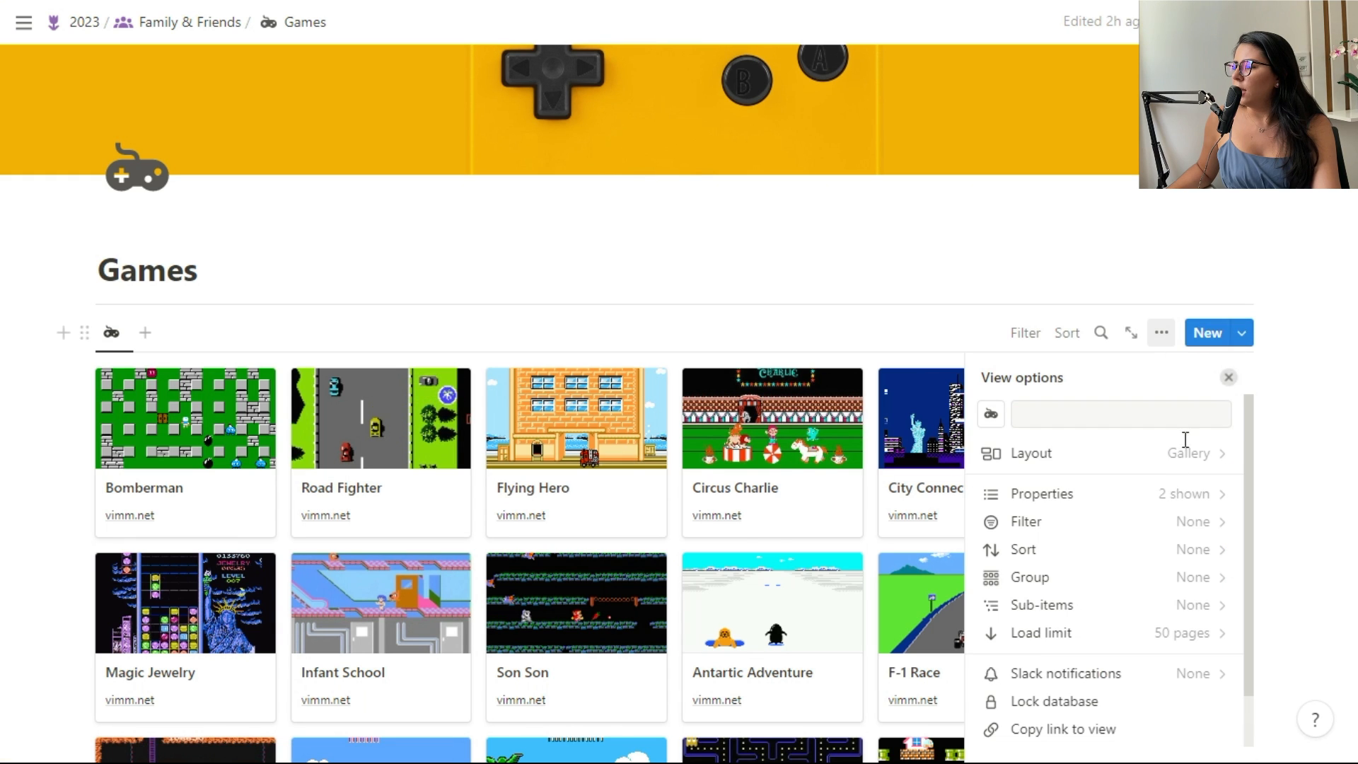
left_click(1203, 456)
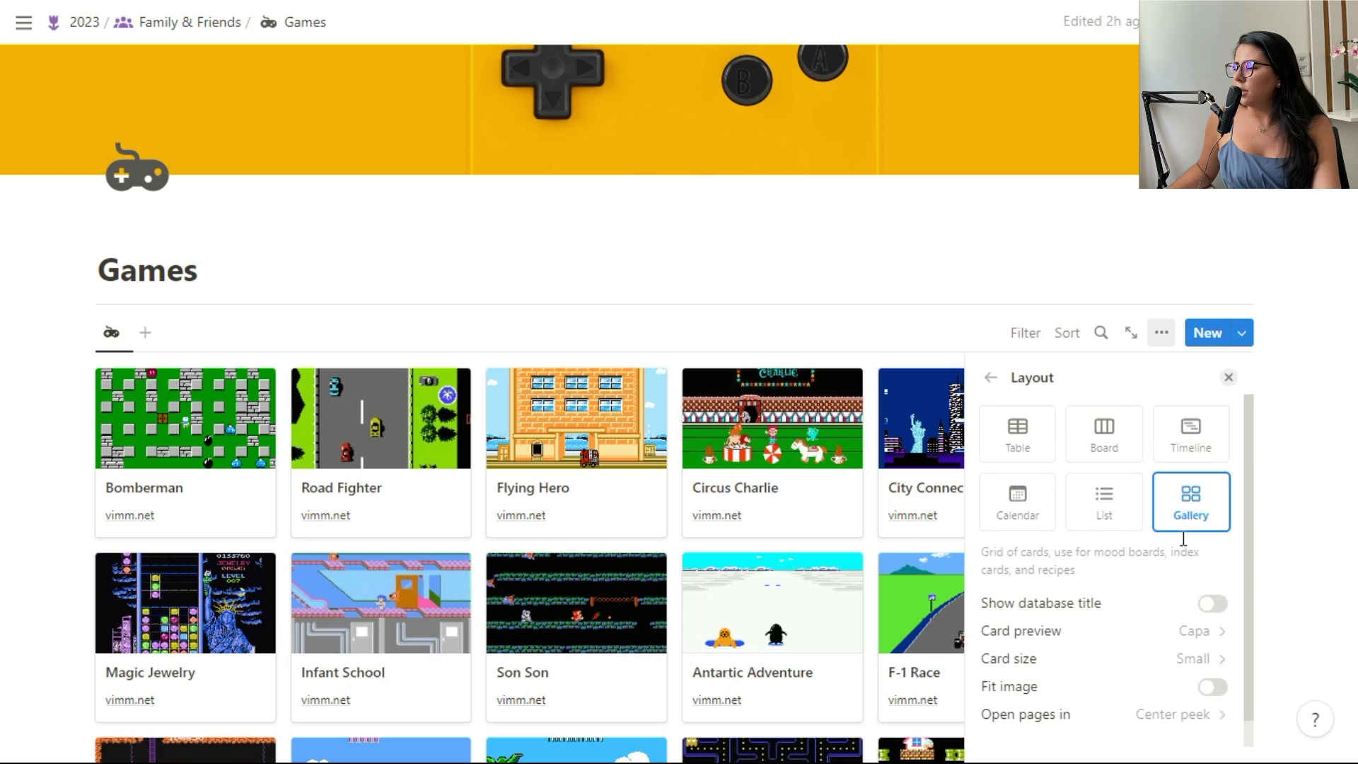
scroll(1195, 565, "down", 1)
left_click(1210, 630)
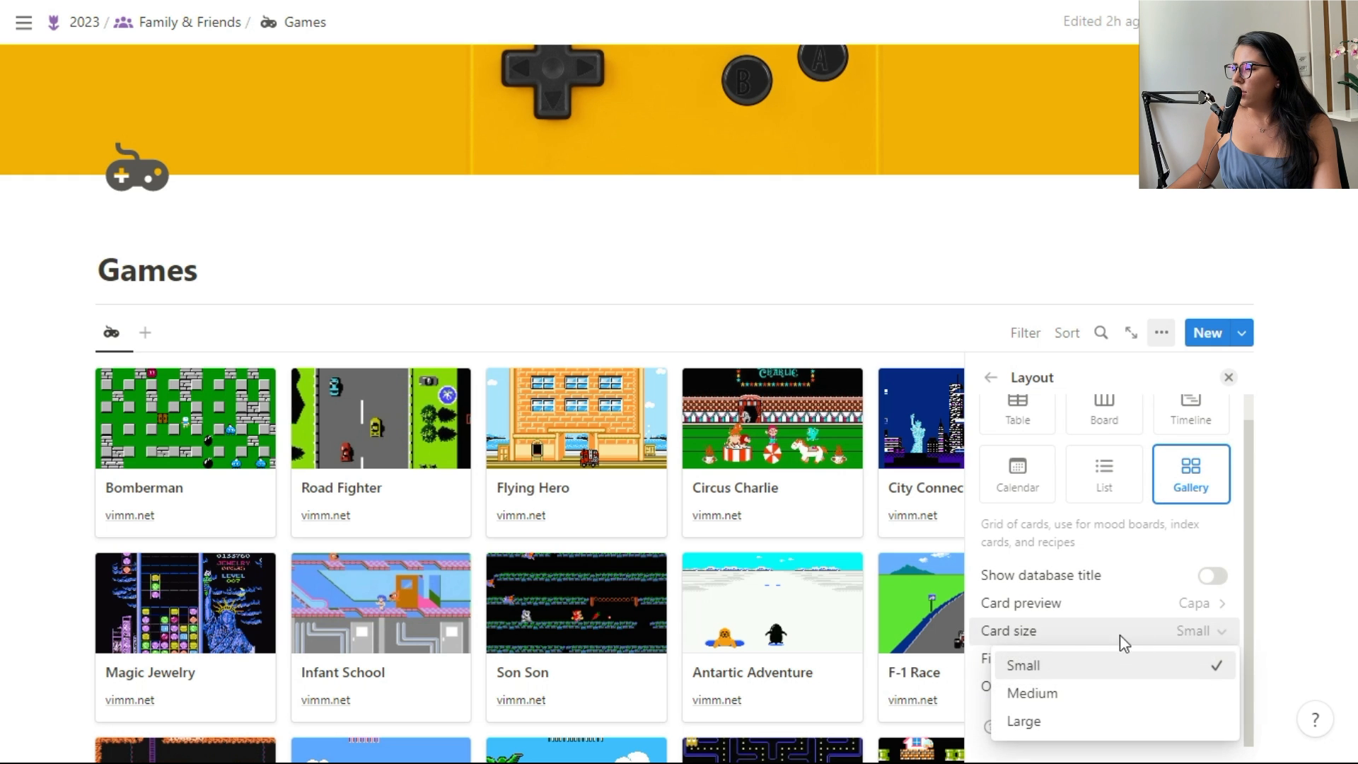
left_click(1082, 697)
left_click(1131, 630)
left_click(1068, 722)
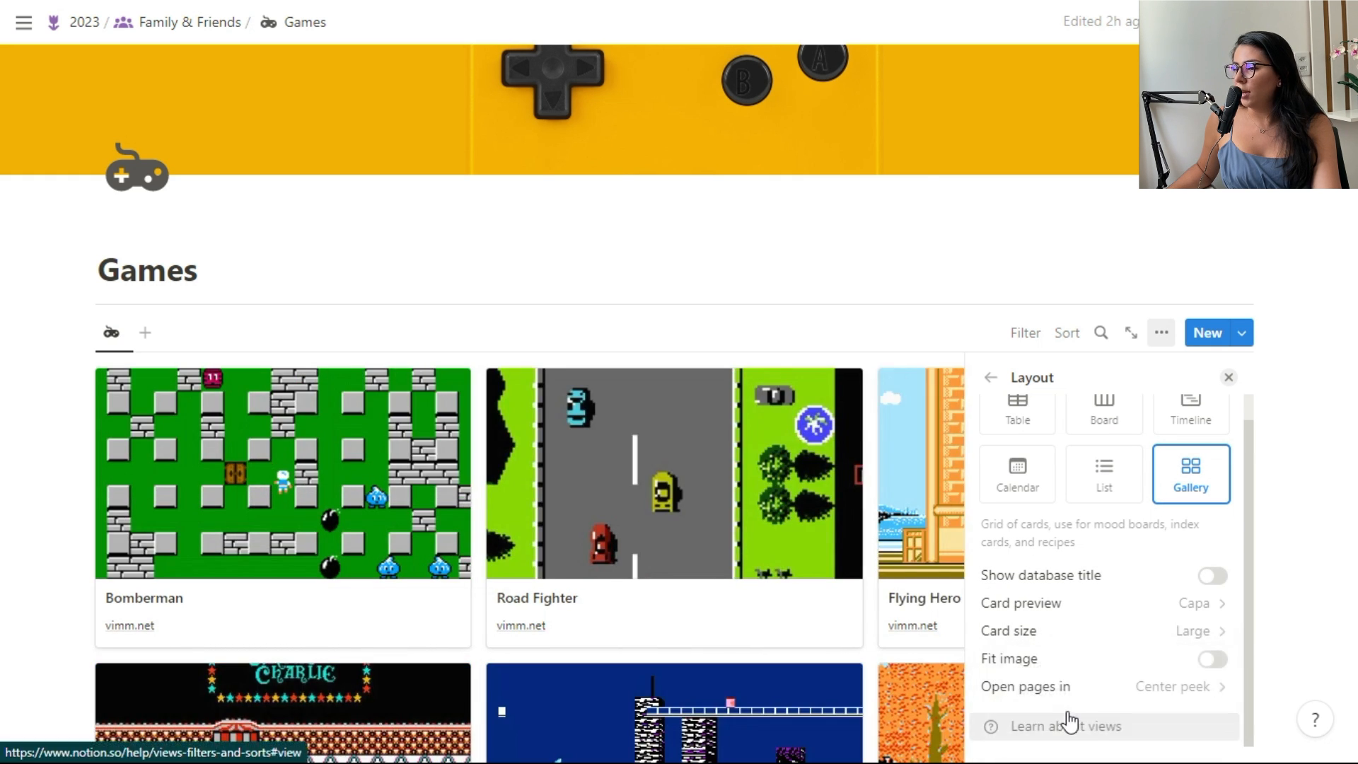
left_click(1212, 659)
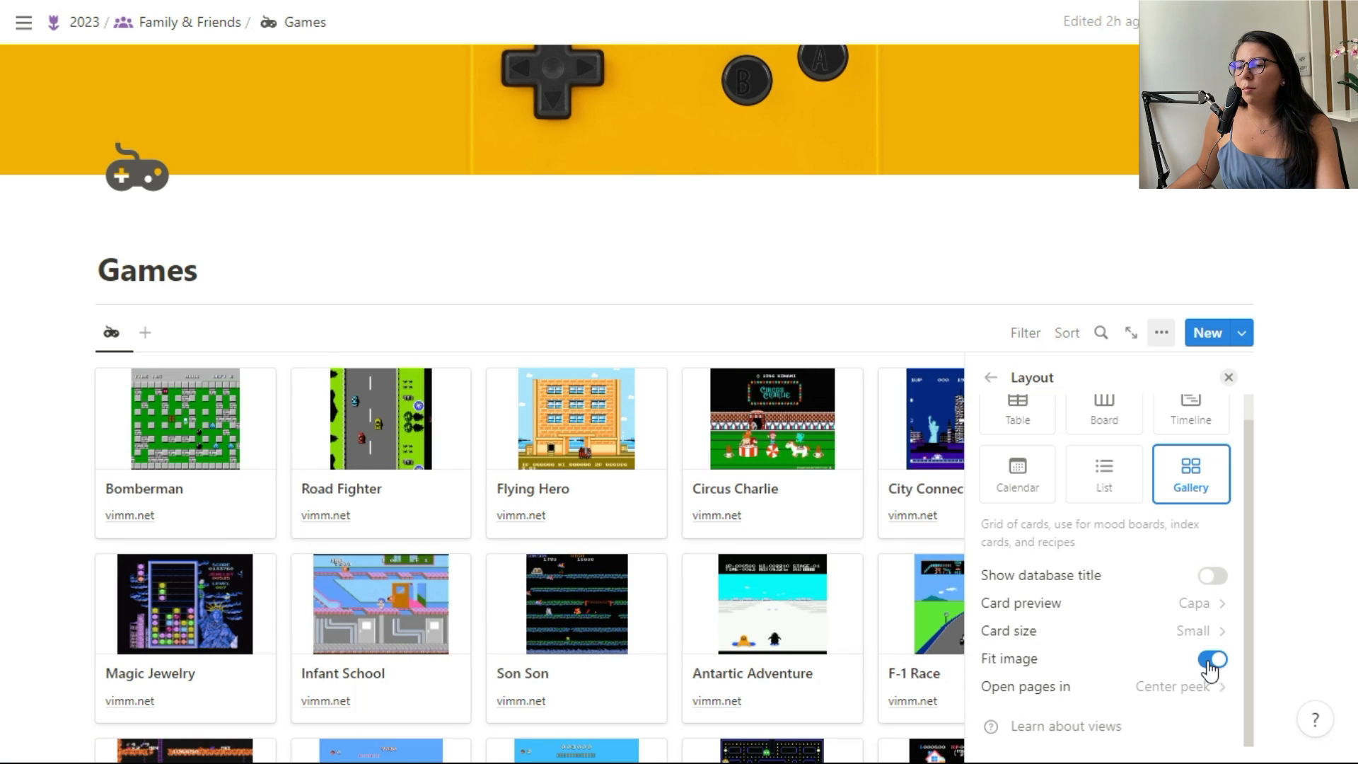
left_click(1211, 662)
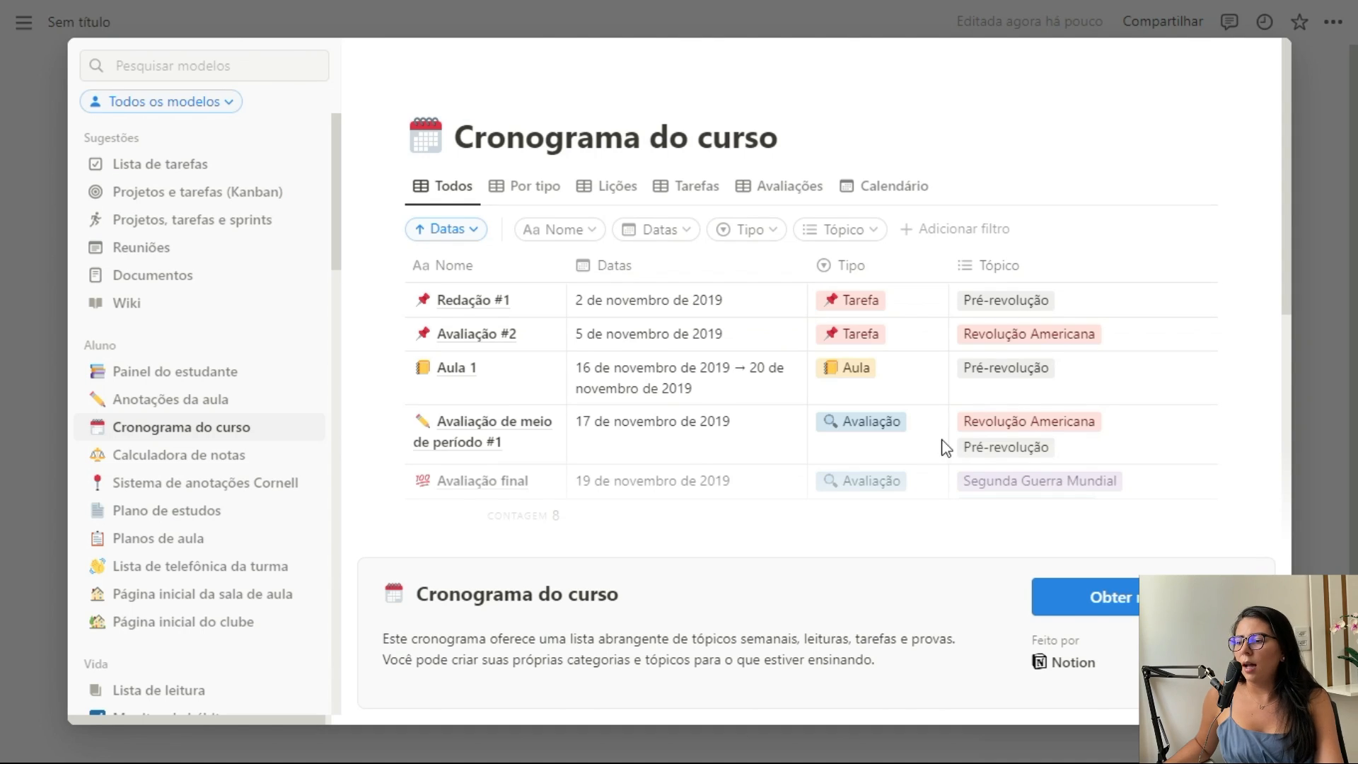
Add the Cronograma do curso template and check the Aula 1 page from its November 2019 calendar view
left_click(1133, 607)
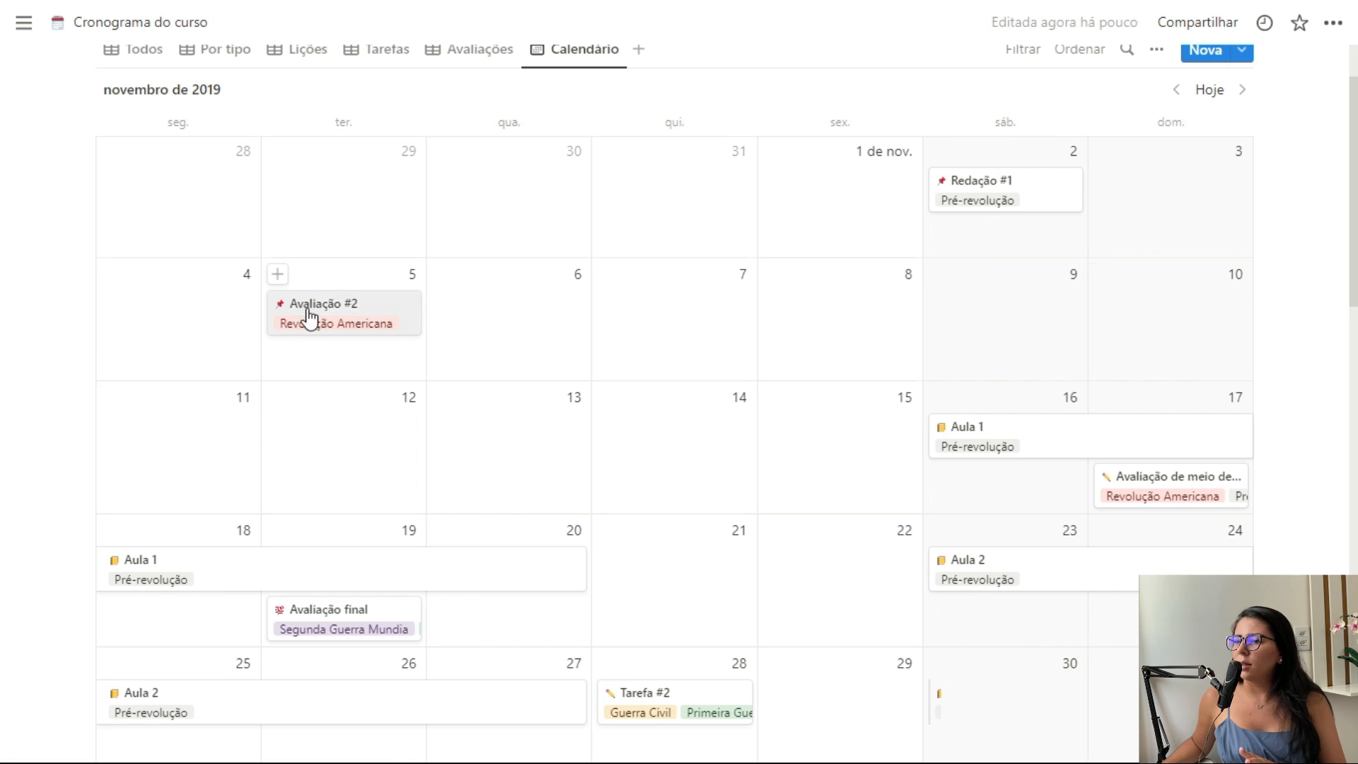
scroll(438, 380, "down", 2)
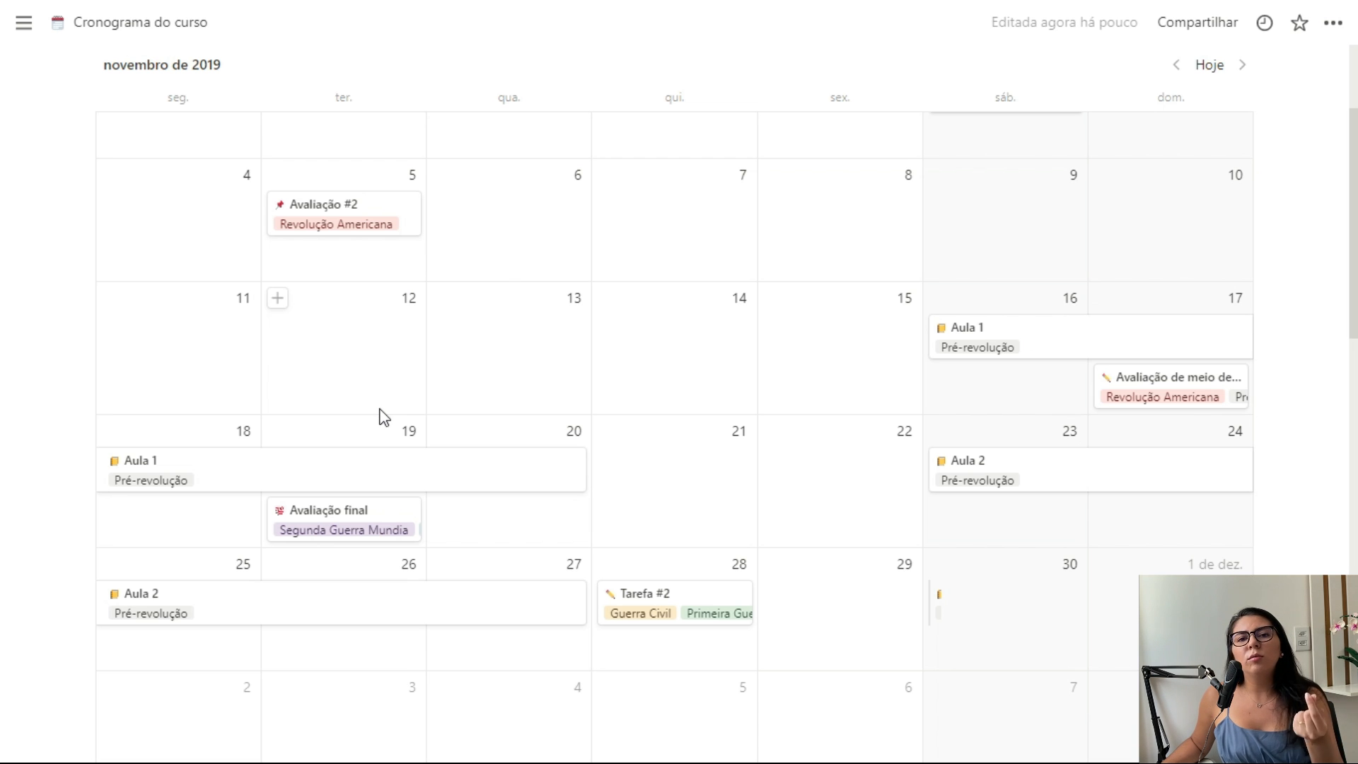
left_click(273, 475)
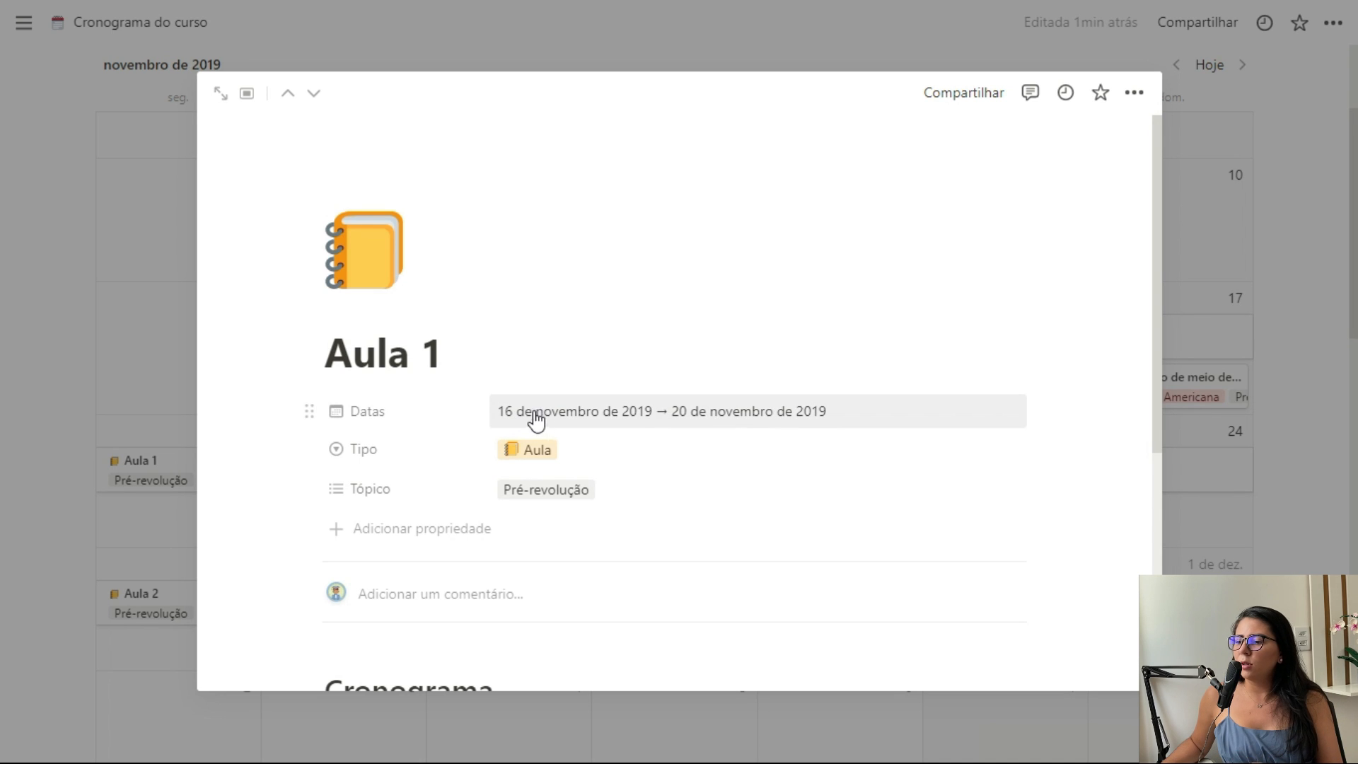
left_click(172, 409)
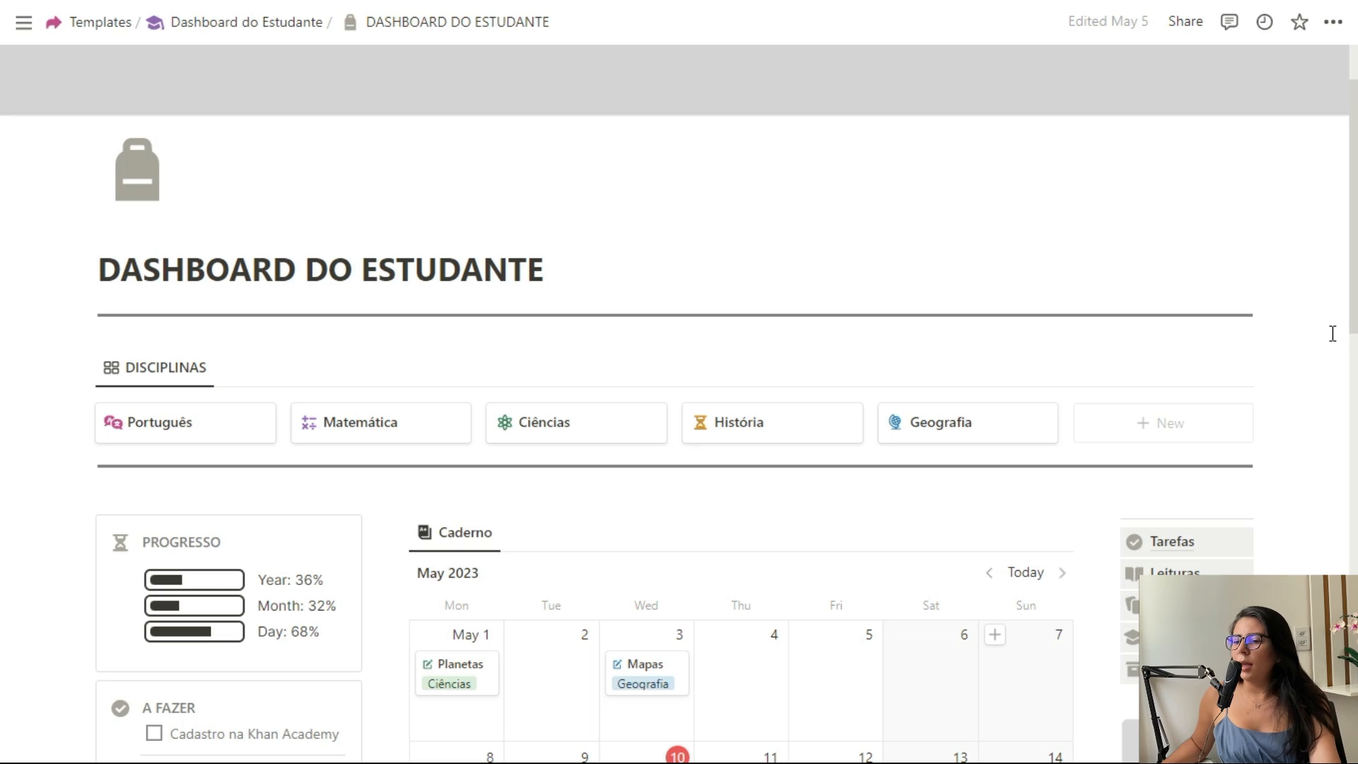
Create a blank entry on May 4, 2023 in the student dashboard's Caderno calendar and close its page
scroll(1333, 333, "down", 6)
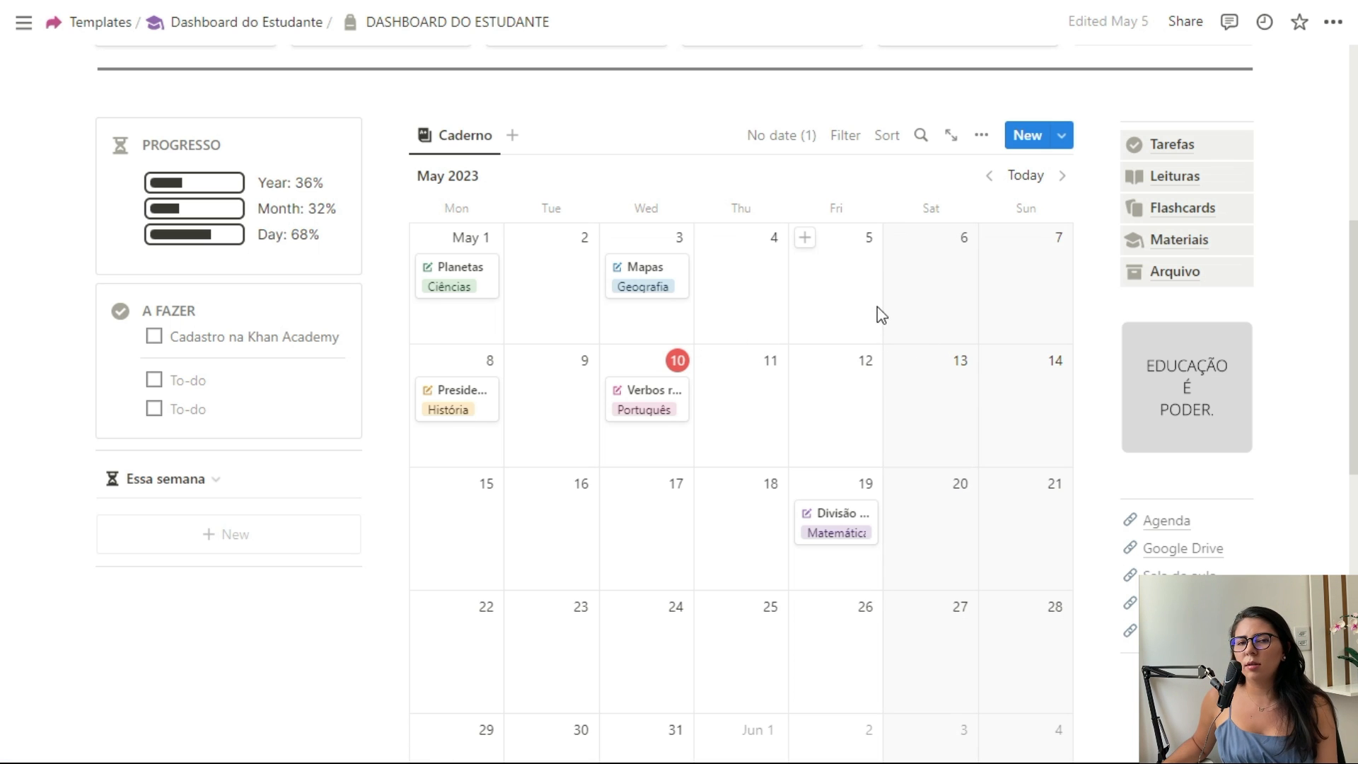
mouse_move(486, 279)
left_mouse_down()
mouse_move(549, 310)
mouse_move(579, 282)
mouse_move(570, 379)
mouse_move(483, 293)
left_mouse_up()
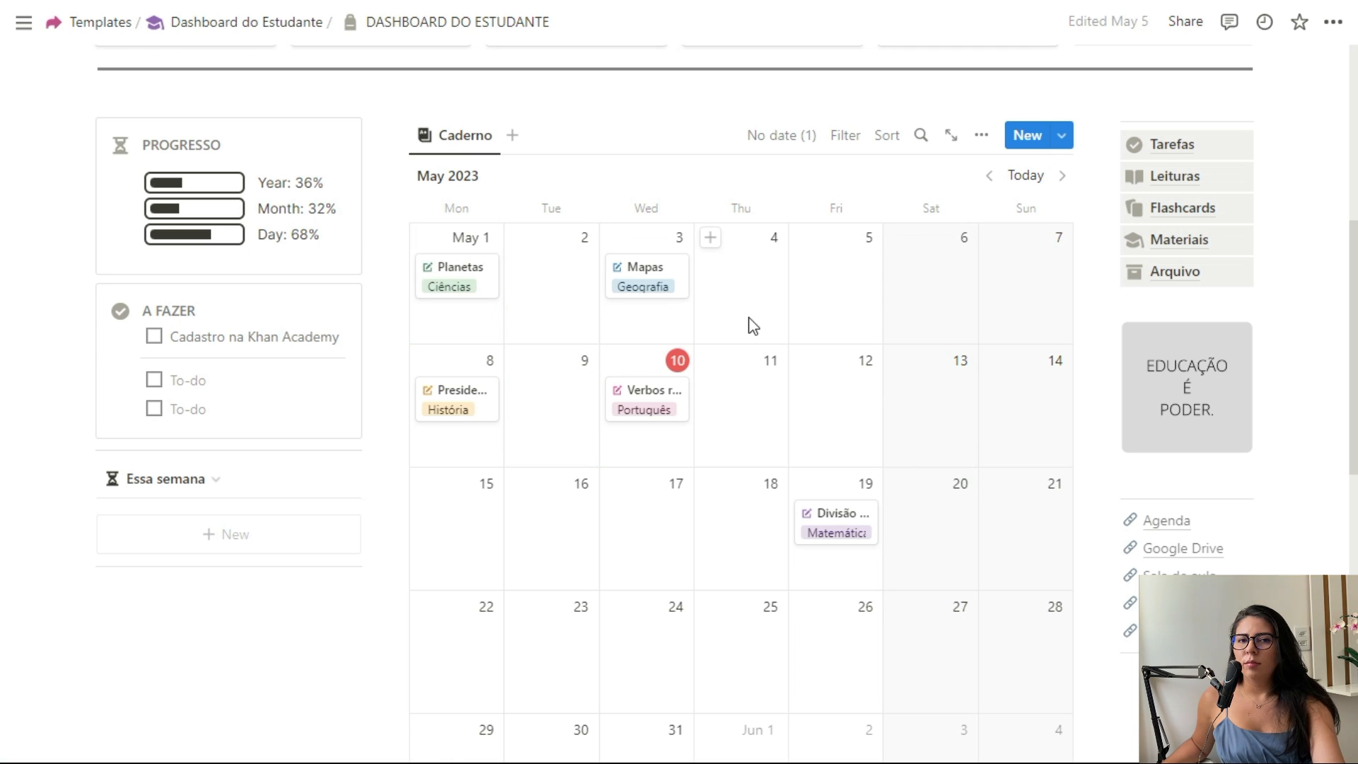
left_click(709, 238)
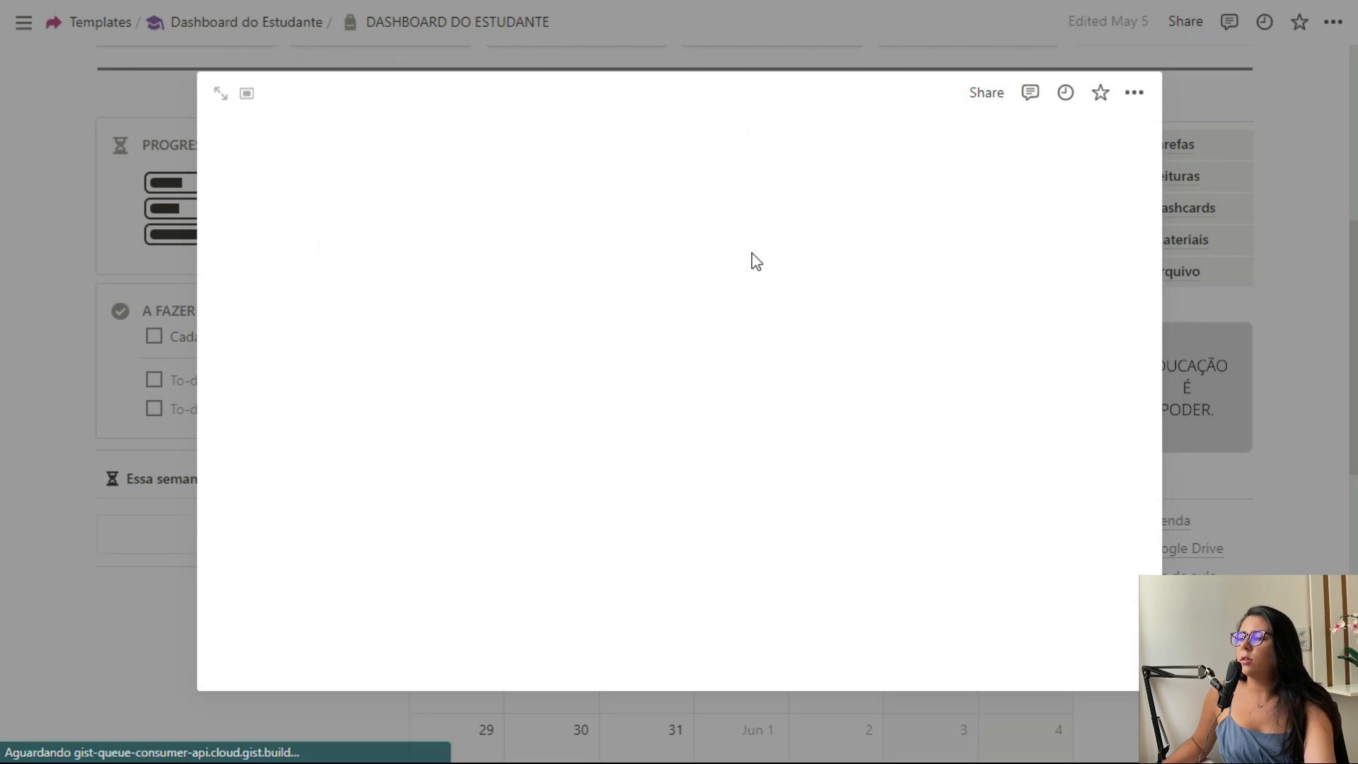
key("Escape")
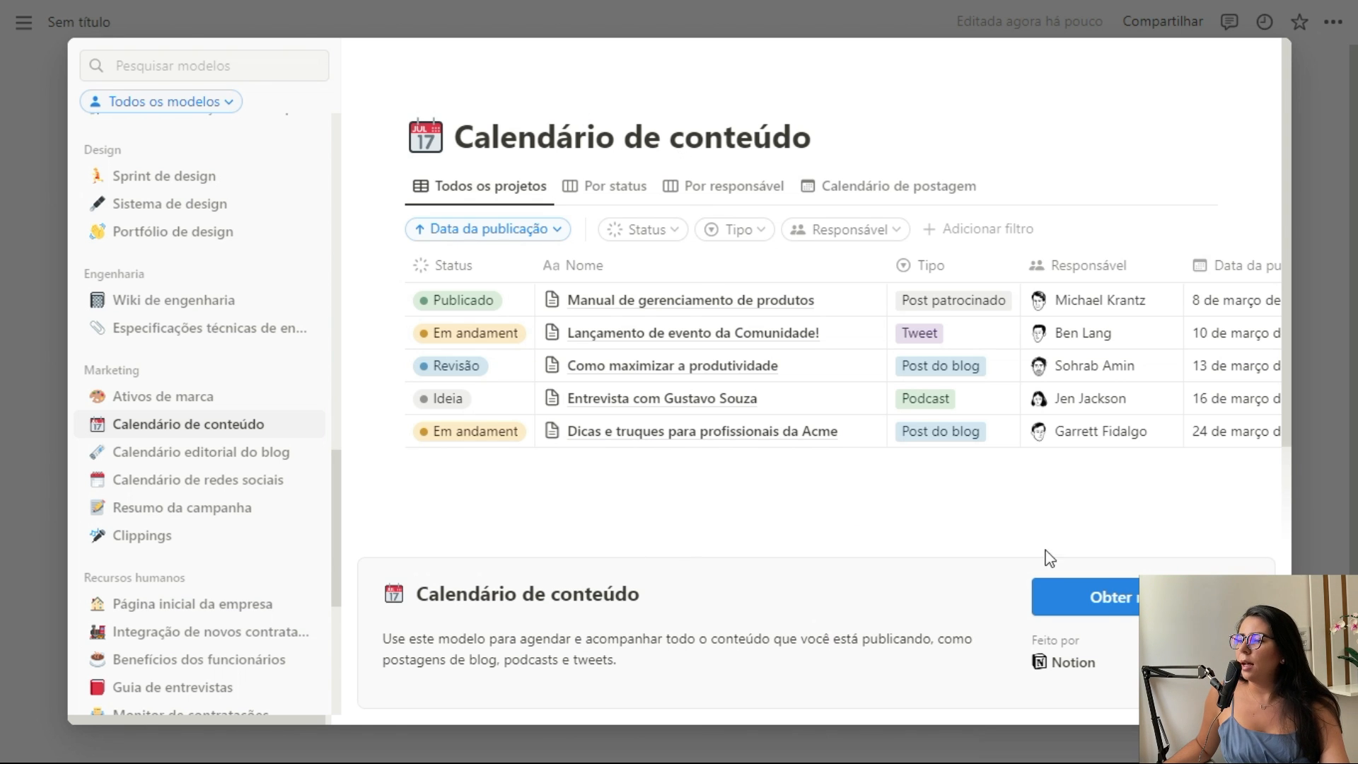
Add the Calendário de conteúdo template and change its Calendário de postagem view to the Cronograma layout
left_click(1106, 593)
left_click(597, 148)
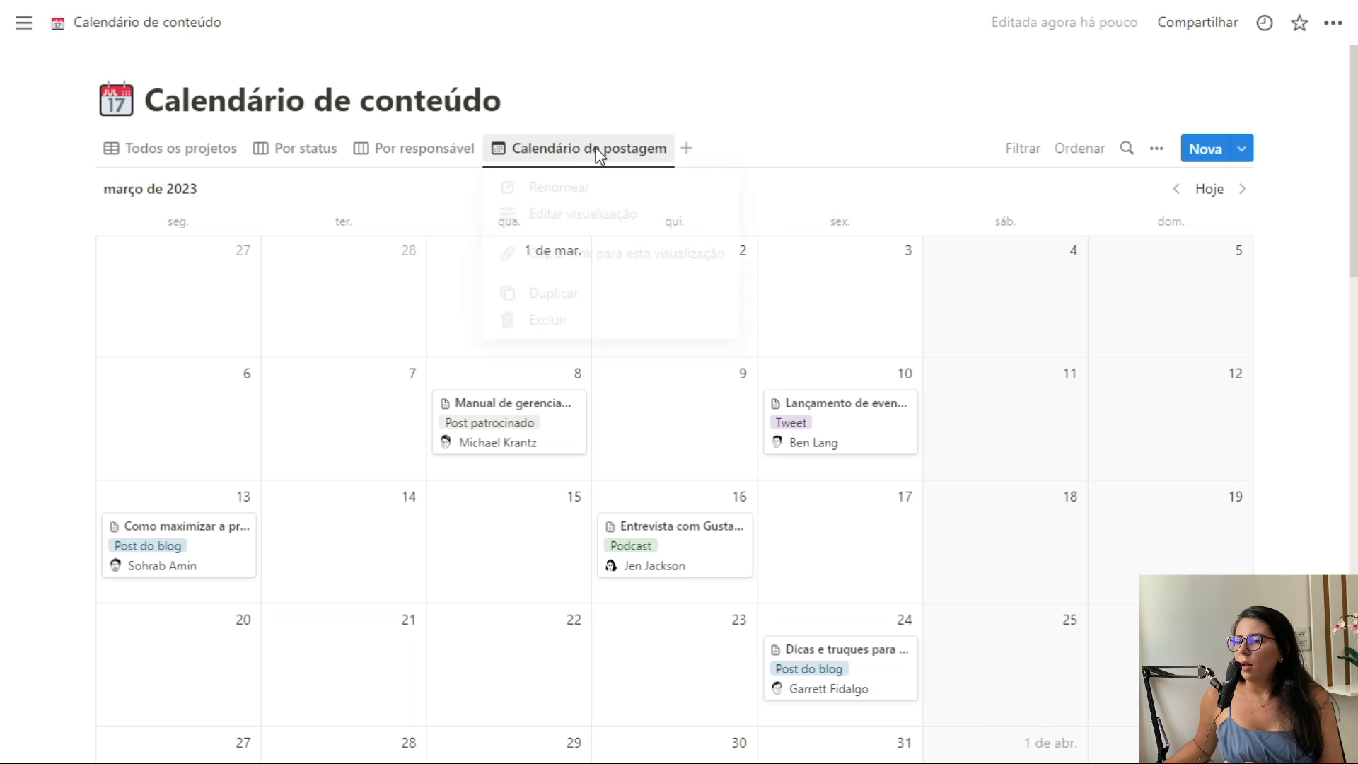
left_click(590, 215)
left_click(1100, 277)
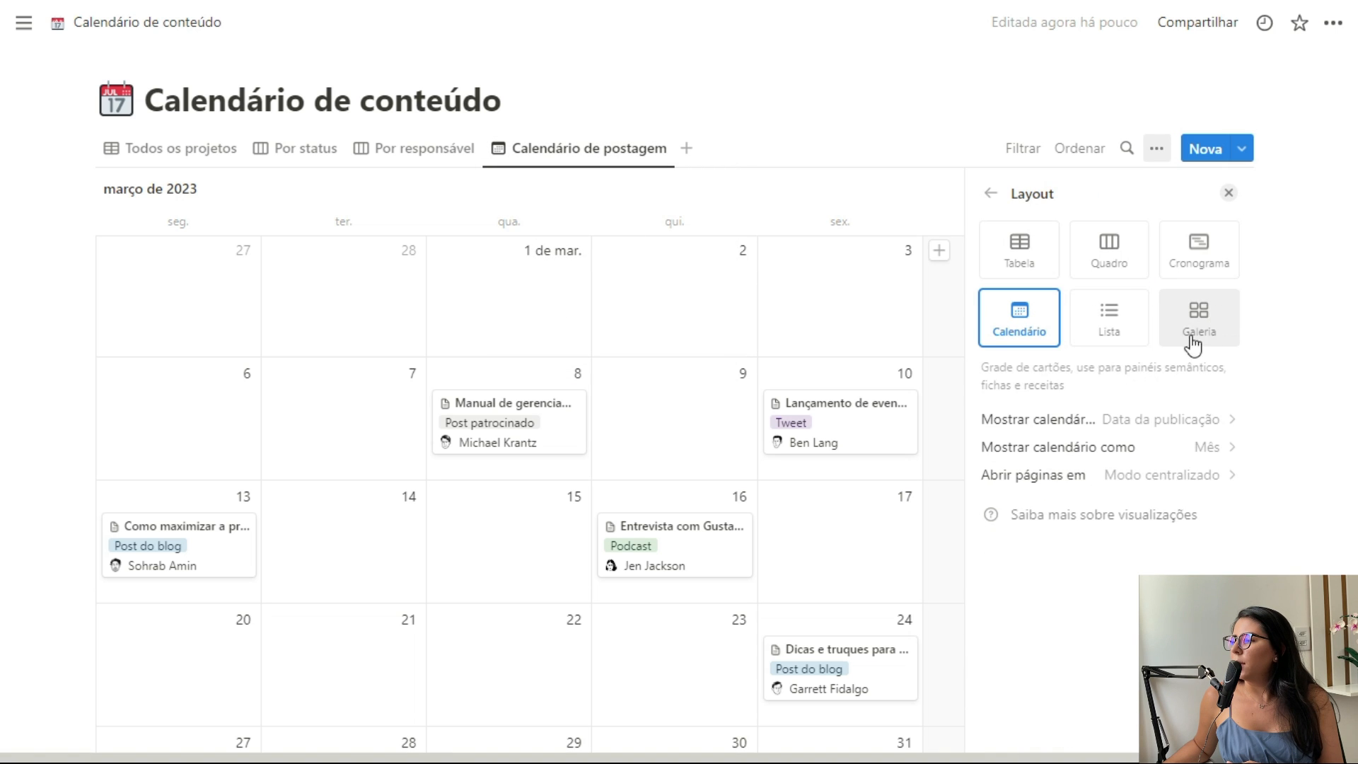
left_click(1200, 242)
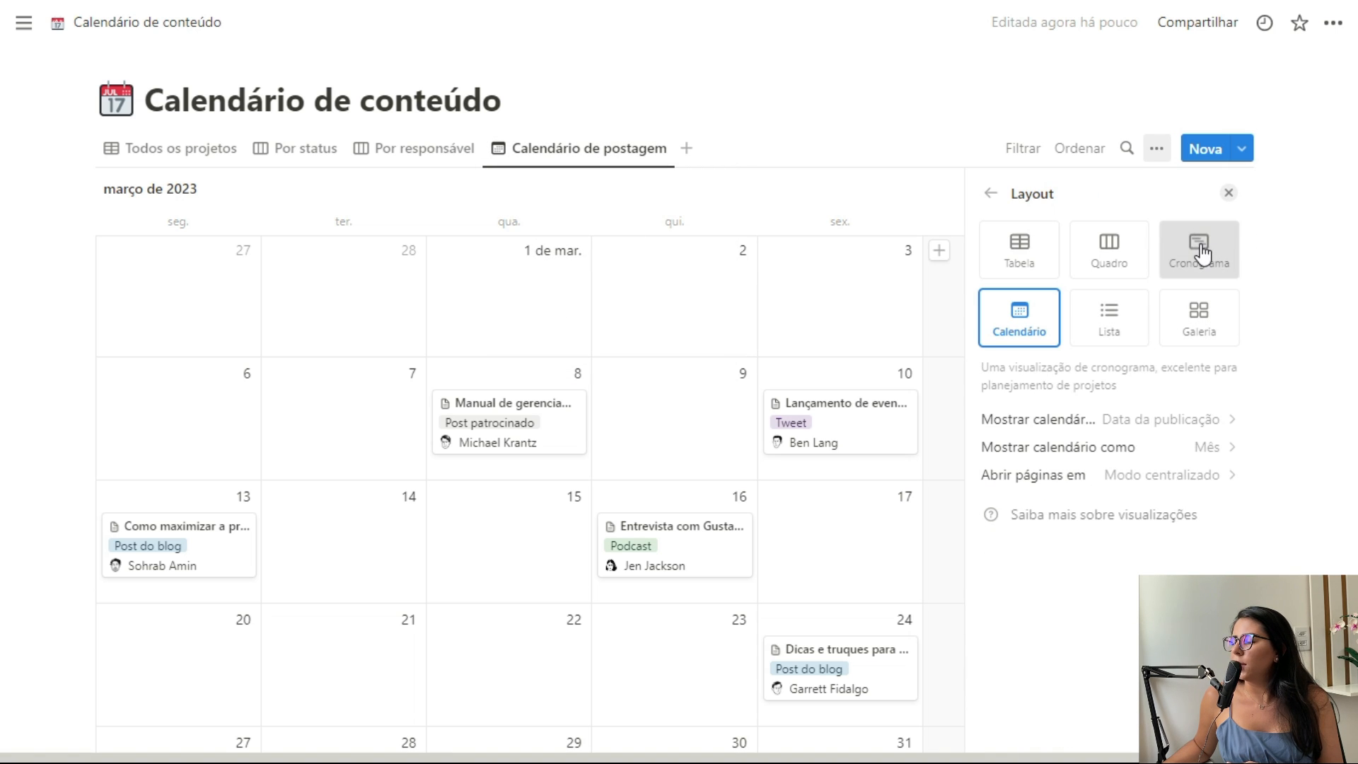
left_click(1229, 194)
Check the March 2023 entries on the Calendário de postagem timeline and set its time scale to Quinzena
scroll(672, 319, "left", 8)
scroll(761, 334, "left", 15)
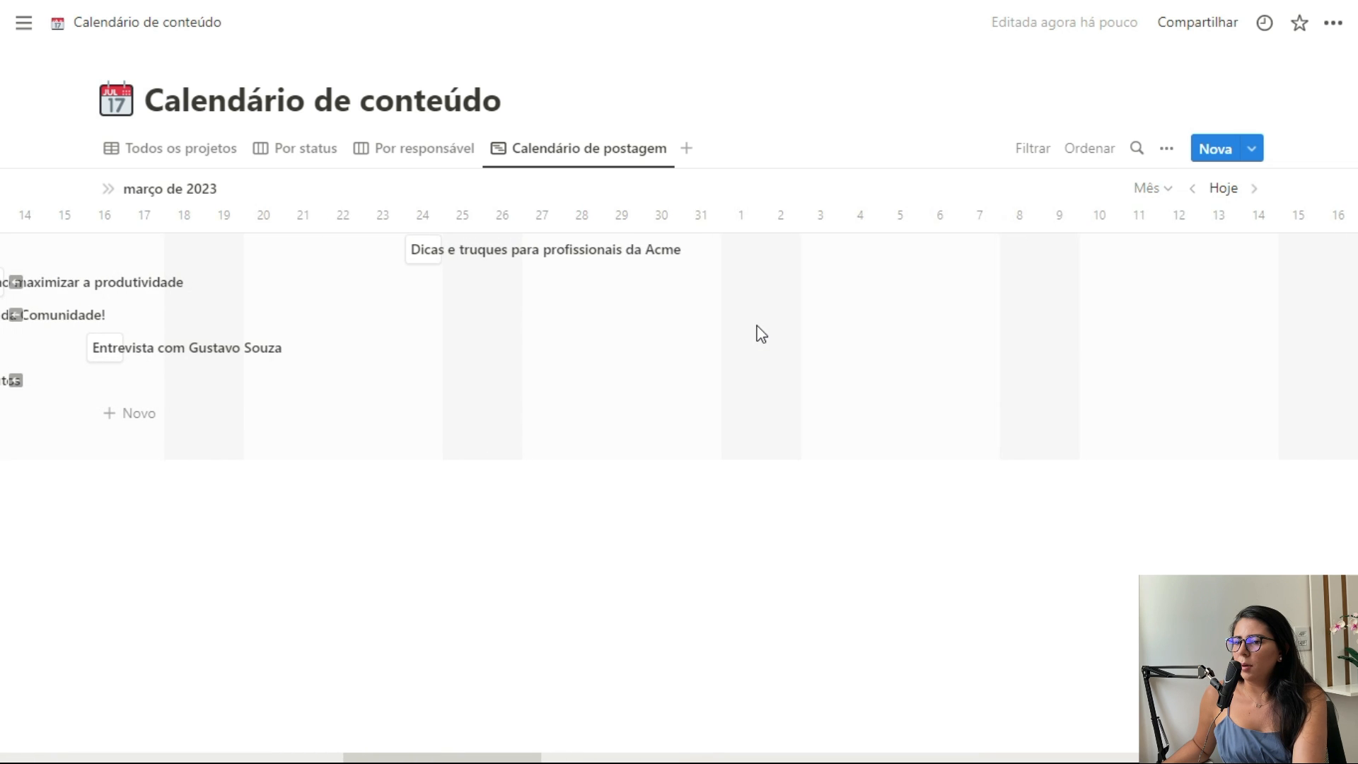
scroll(761, 334, "left", 8)
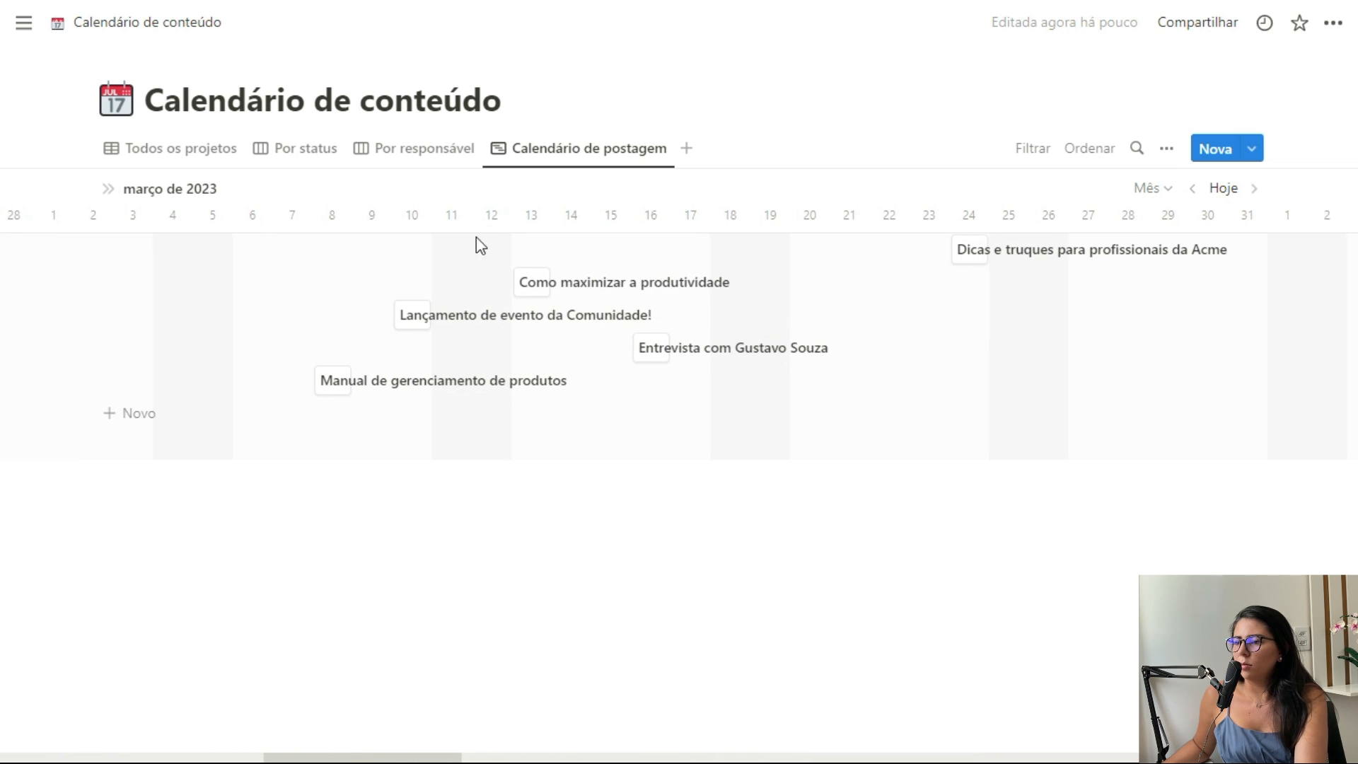
left_click(1151, 189)
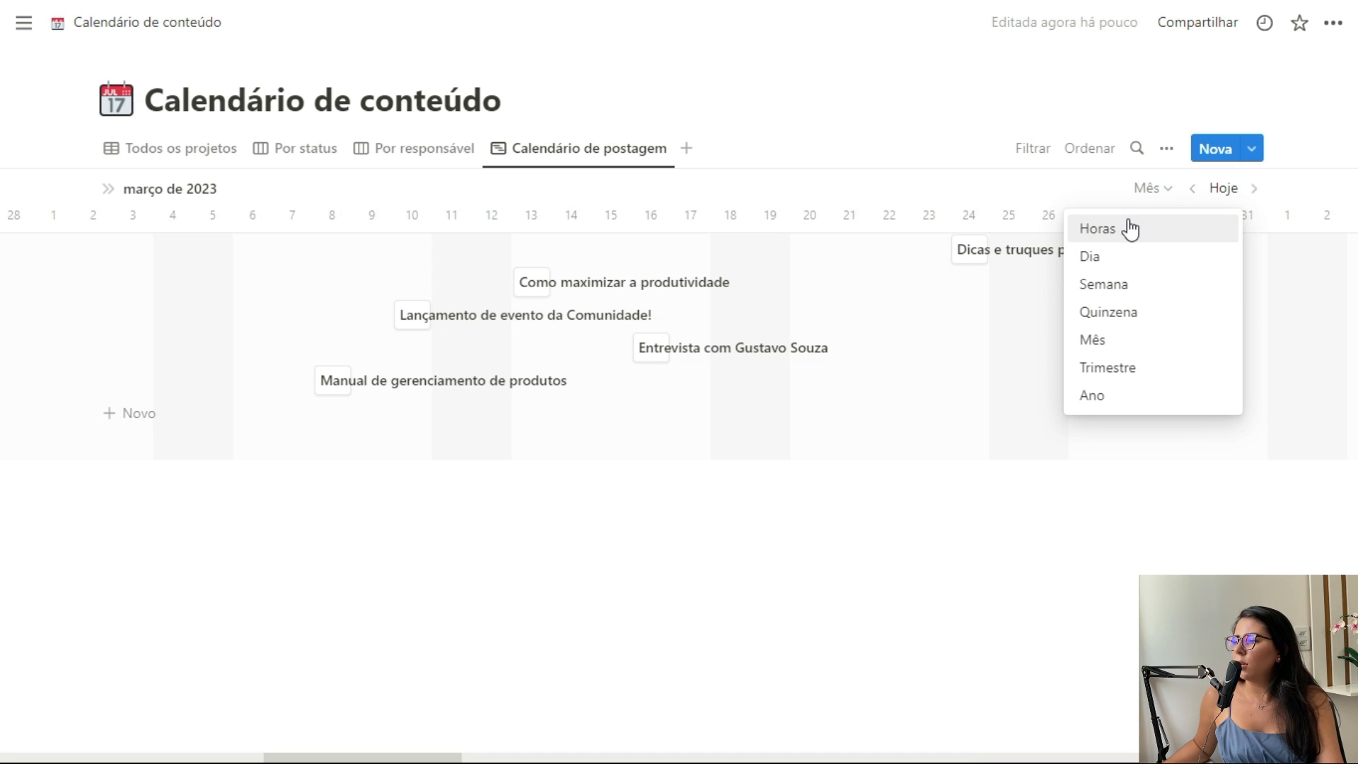
left_click(1109, 311)
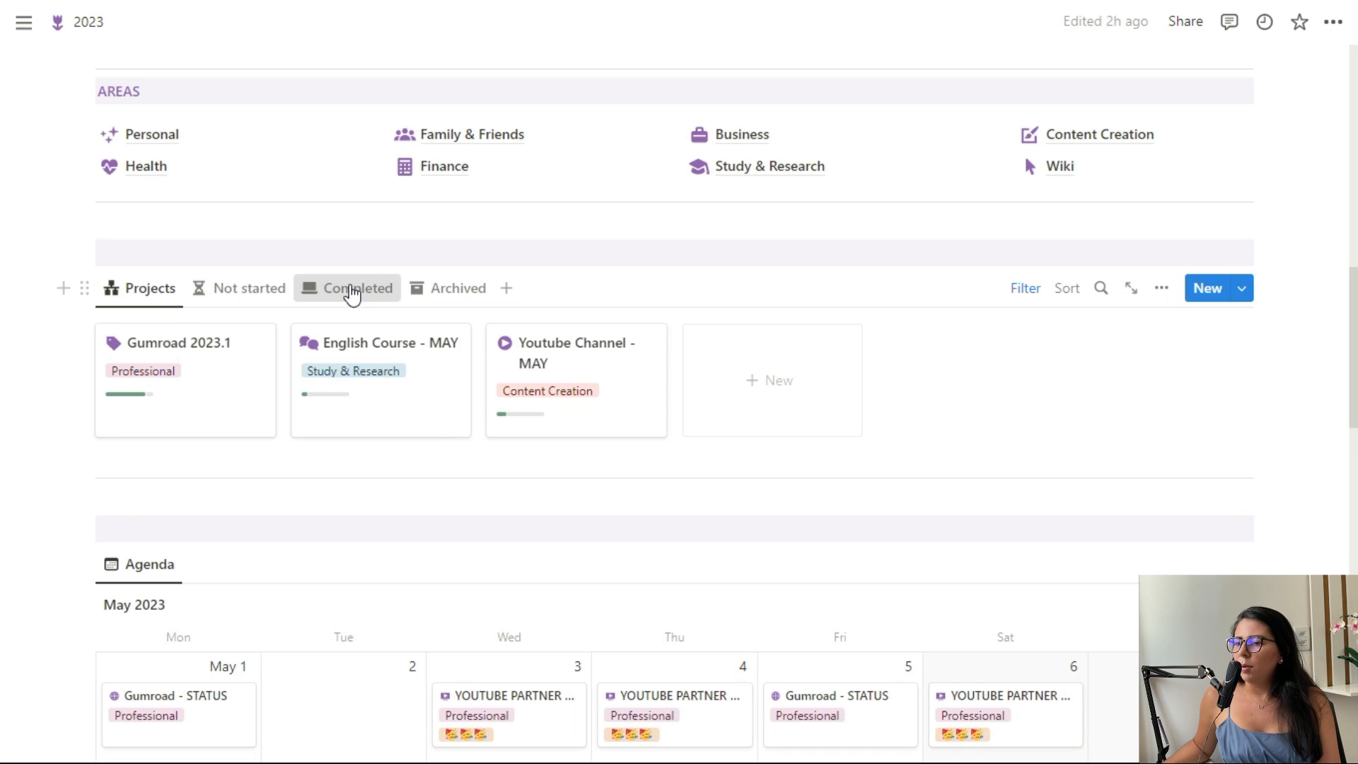
Show the Completed projects timeline on the 2023 page and try to add a dependency from Youtube Channel - JAN to Youtube Channel - FEB
left_click(352, 290)
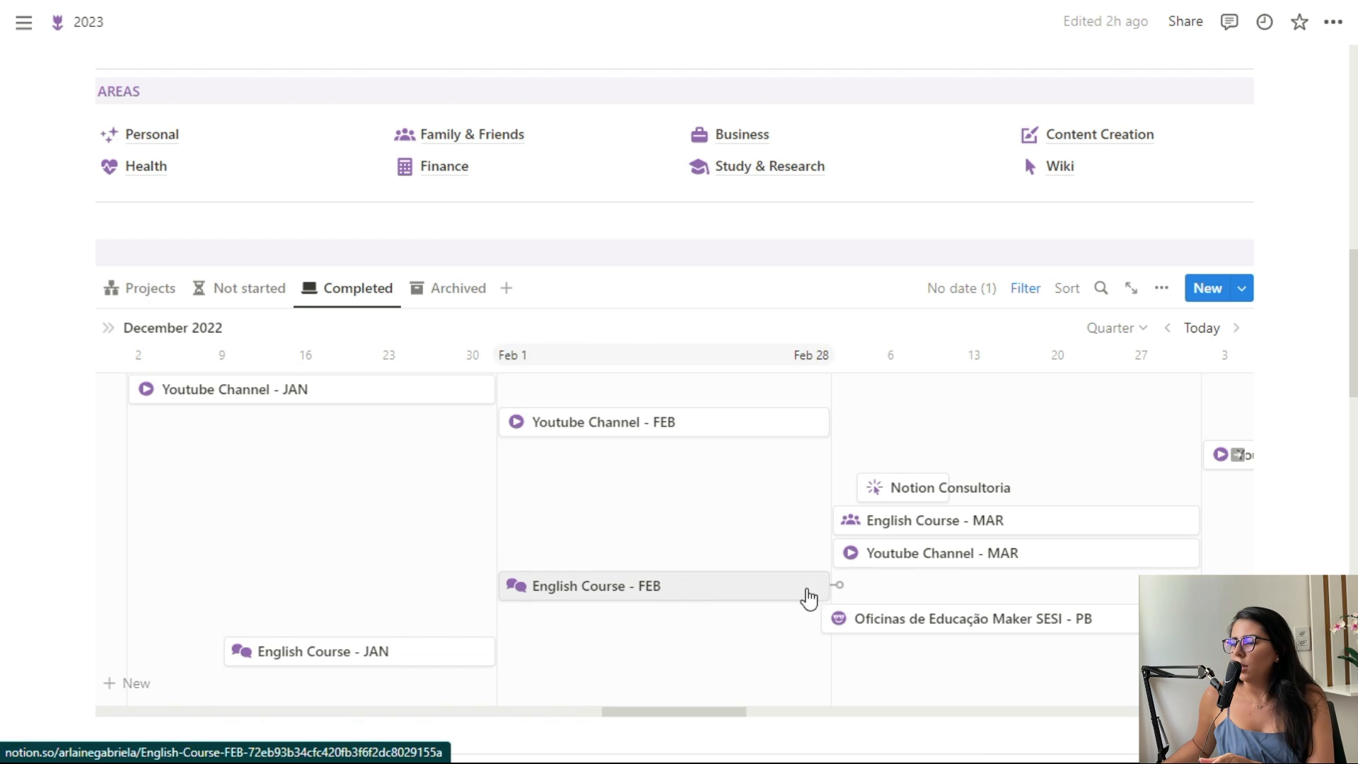
scroll(382, 464, "right", 3)
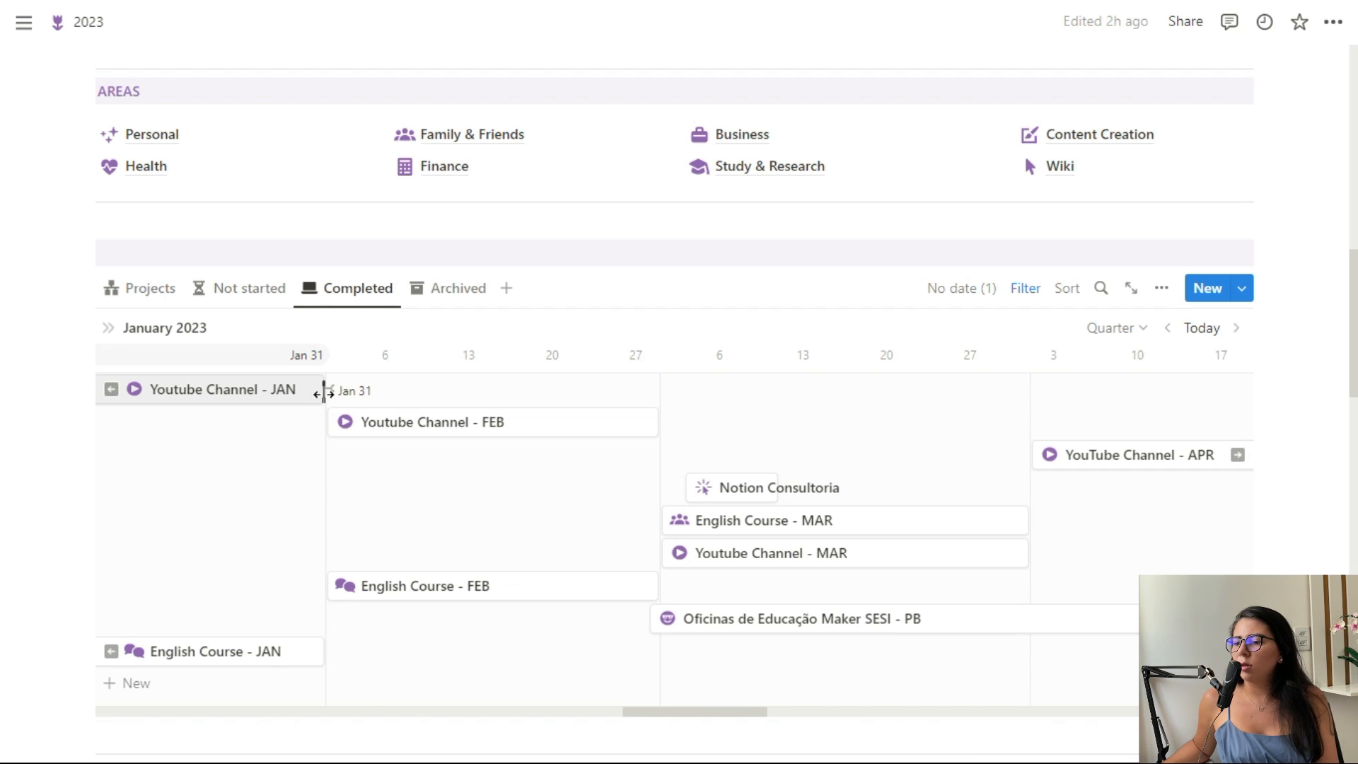
left_click_drag(339, 391, 430, 439)
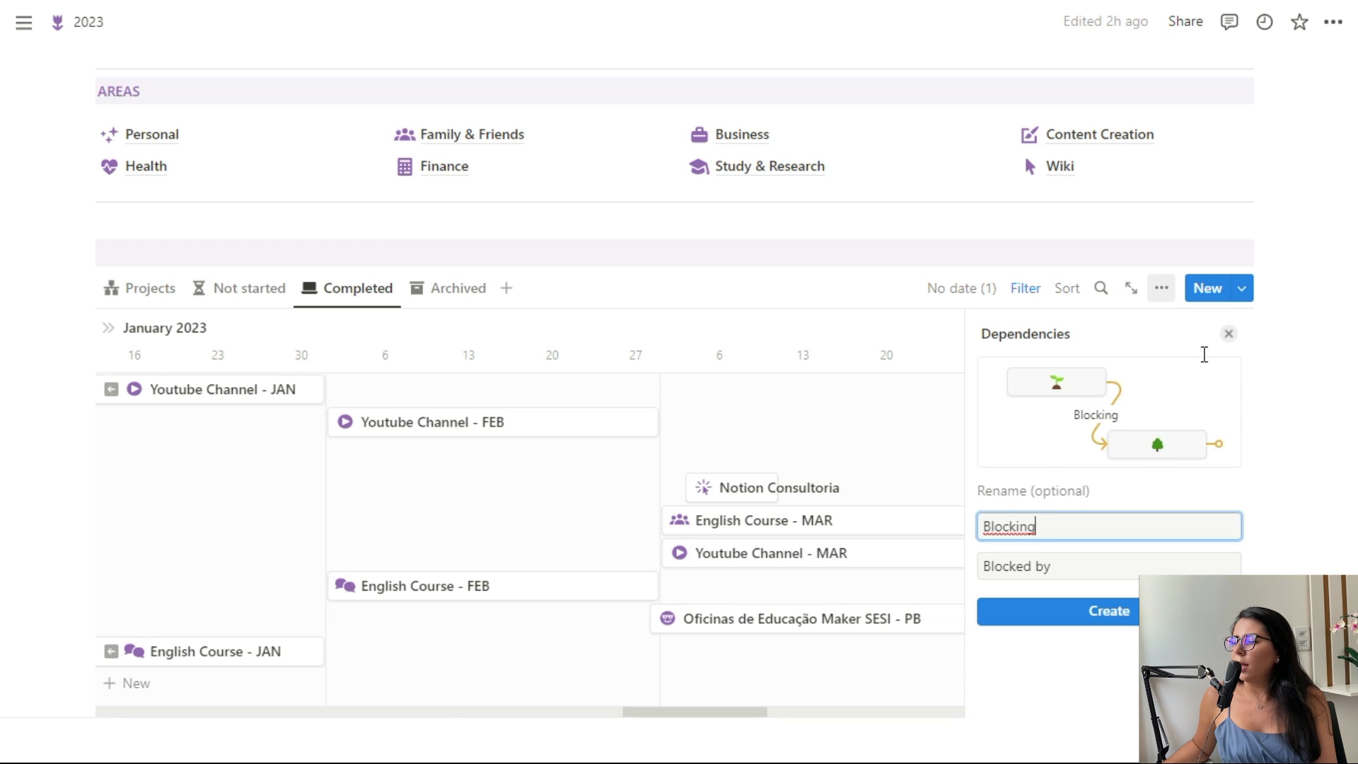
left_click(1229, 334)
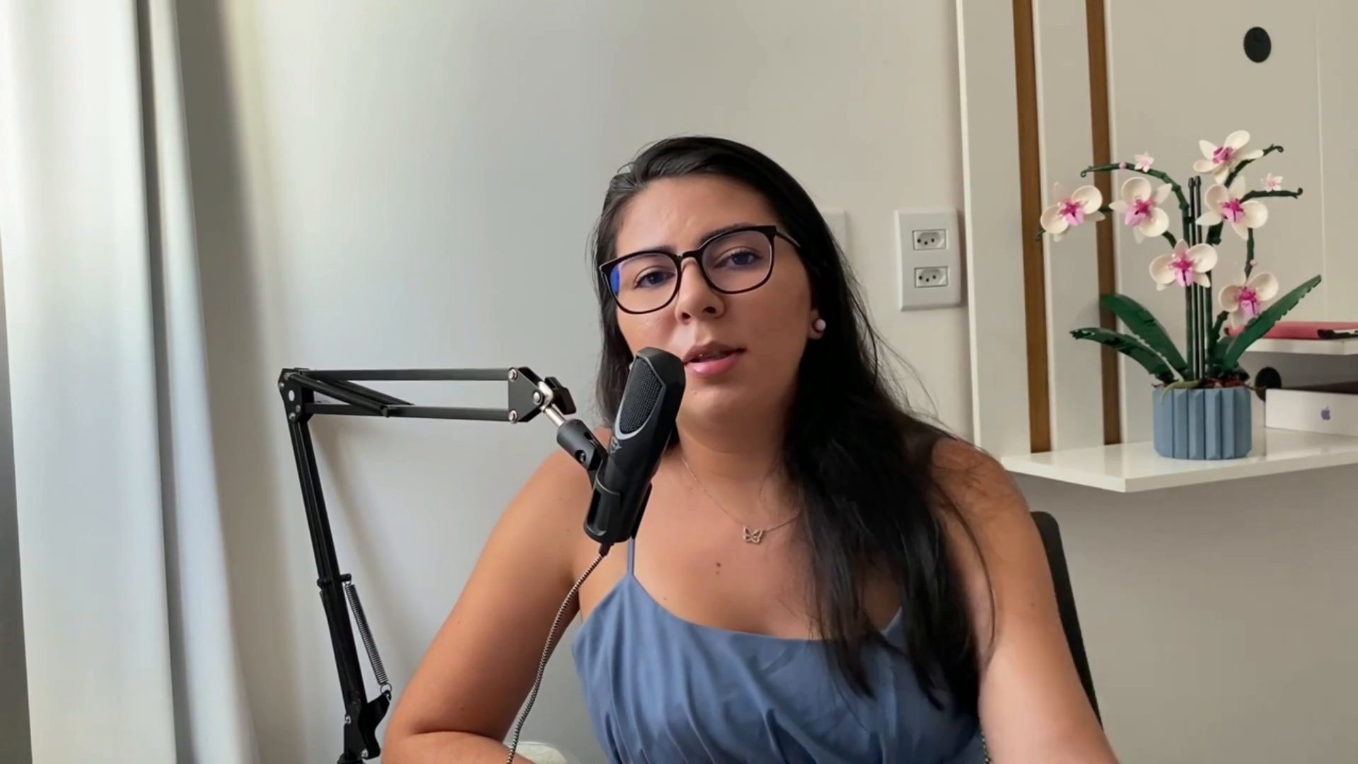